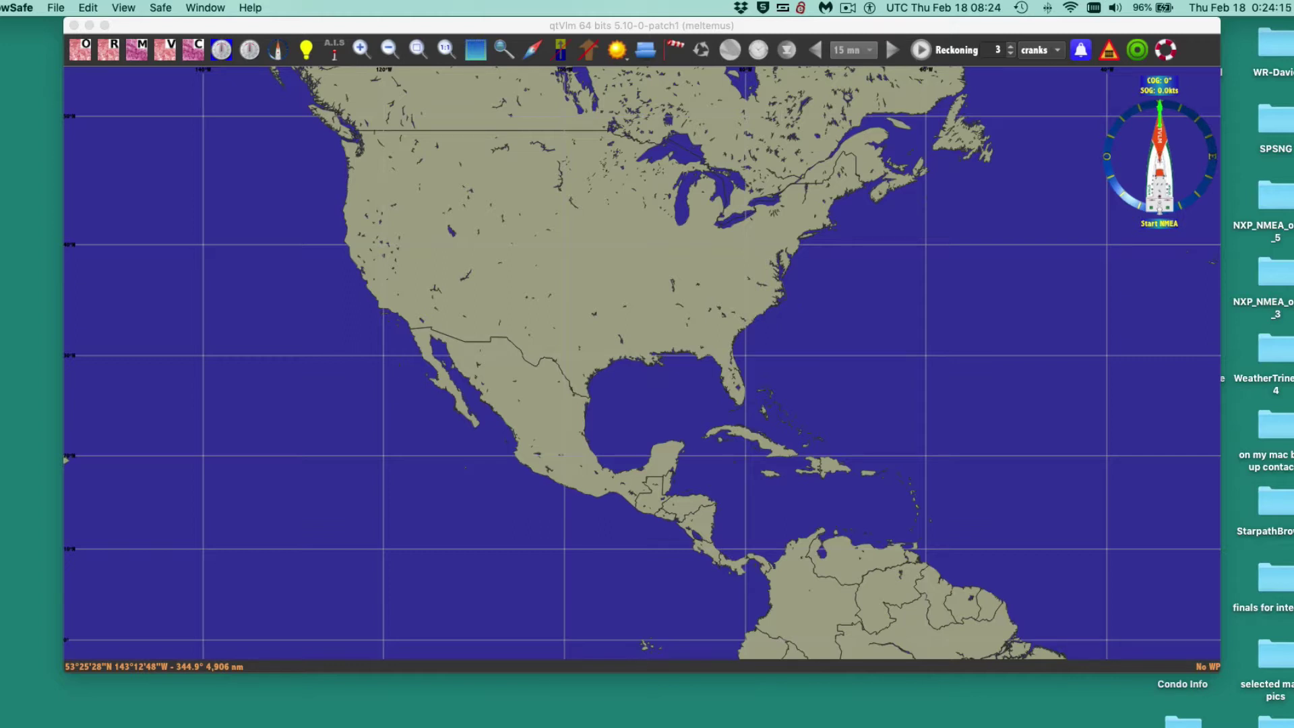
Bring up the Ocean Prediction Center site in Chrome and open Atlantic Products.
key("super+Tab")
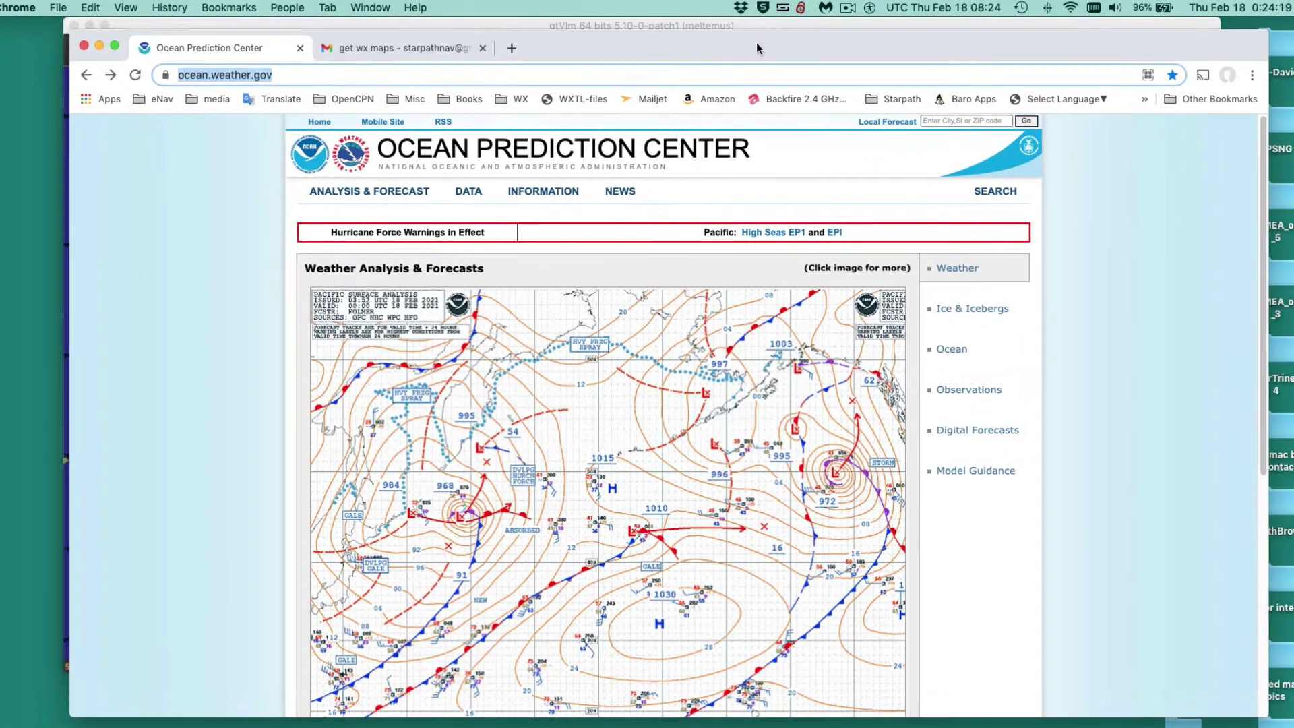
left_click_drag(756, 47, 768, 47)
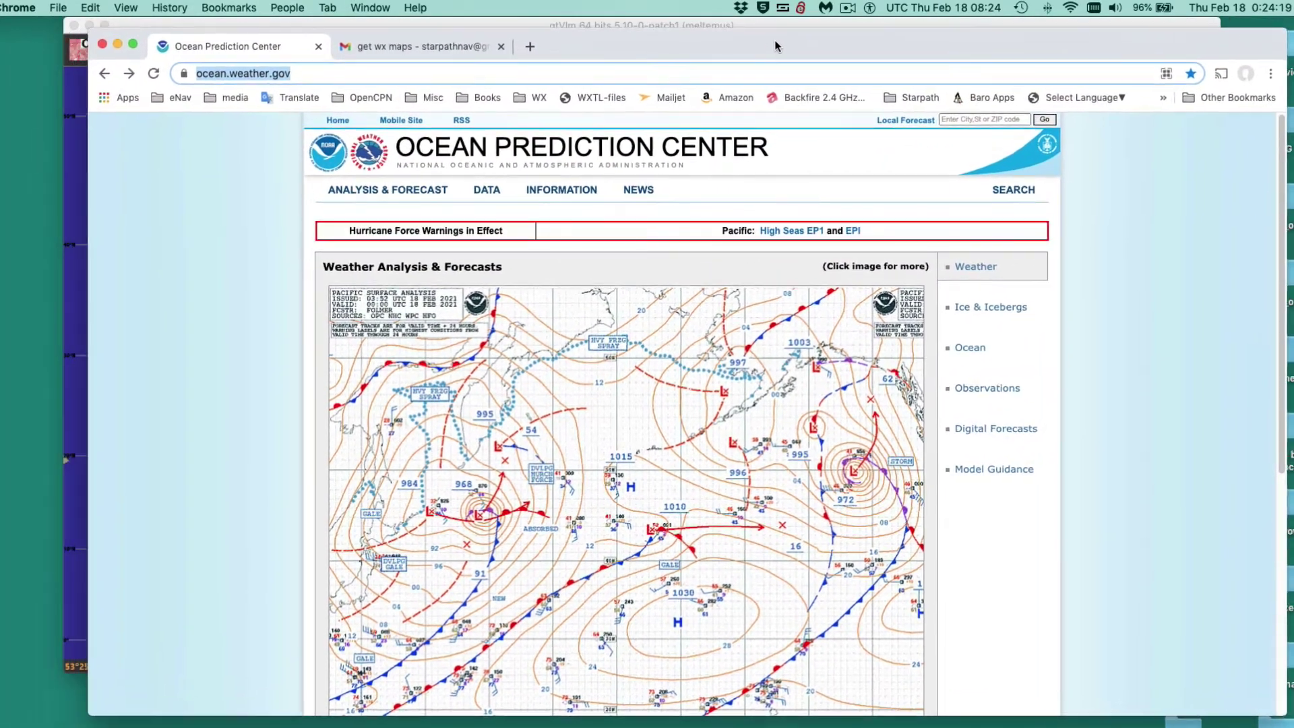
scroll(688, 457, "down", 5)
scroll(688, 458, "up", 3)
scroll(688, 458, "down", 4)
scroll(688, 457, "up", 2)
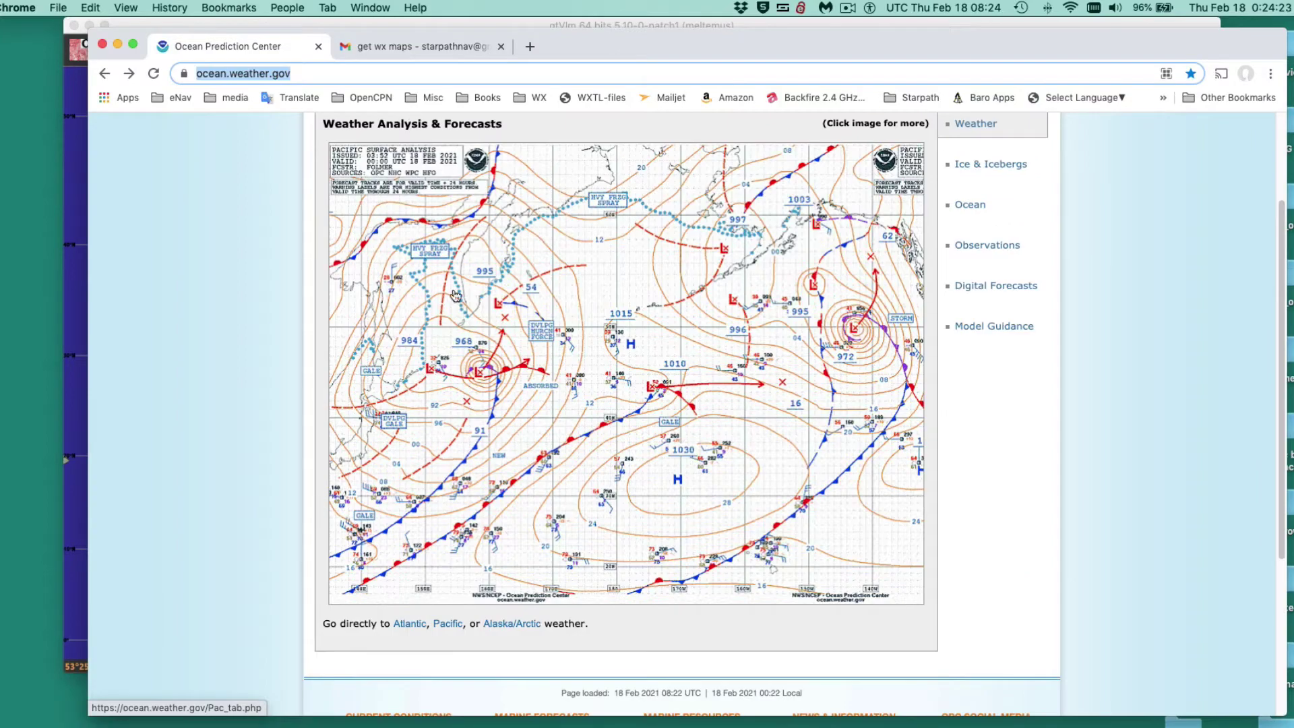
scroll(587, 484, "up", 3)
scroll(587, 484, "down", 1)
scroll(588, 484, "down", 1)
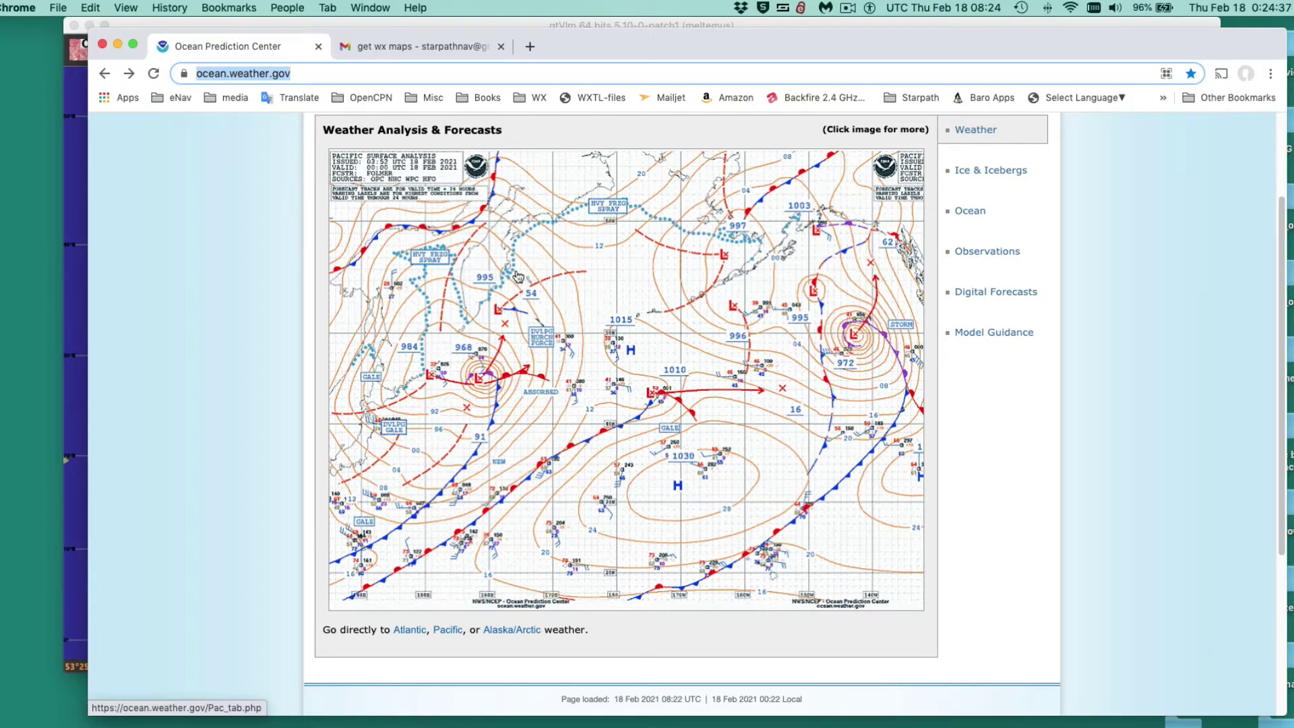
scroll(550, 374, "up", 3)
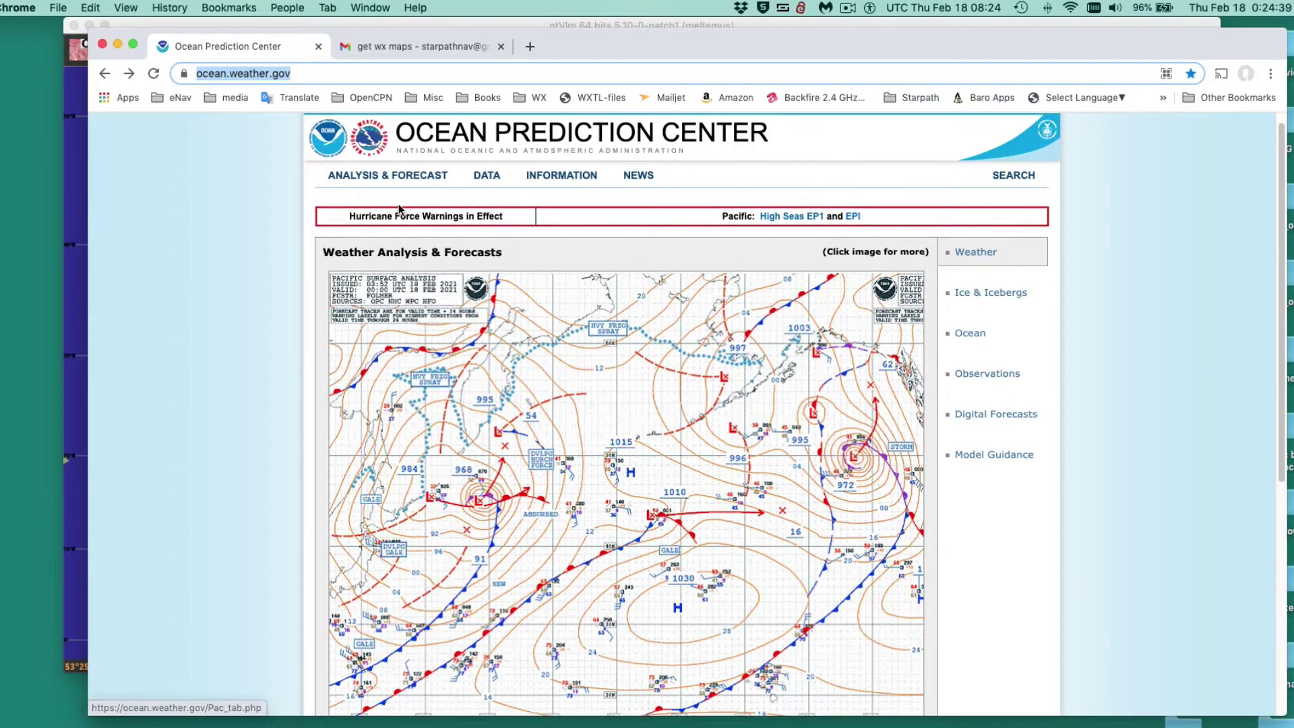
mouse_move(389, 178)
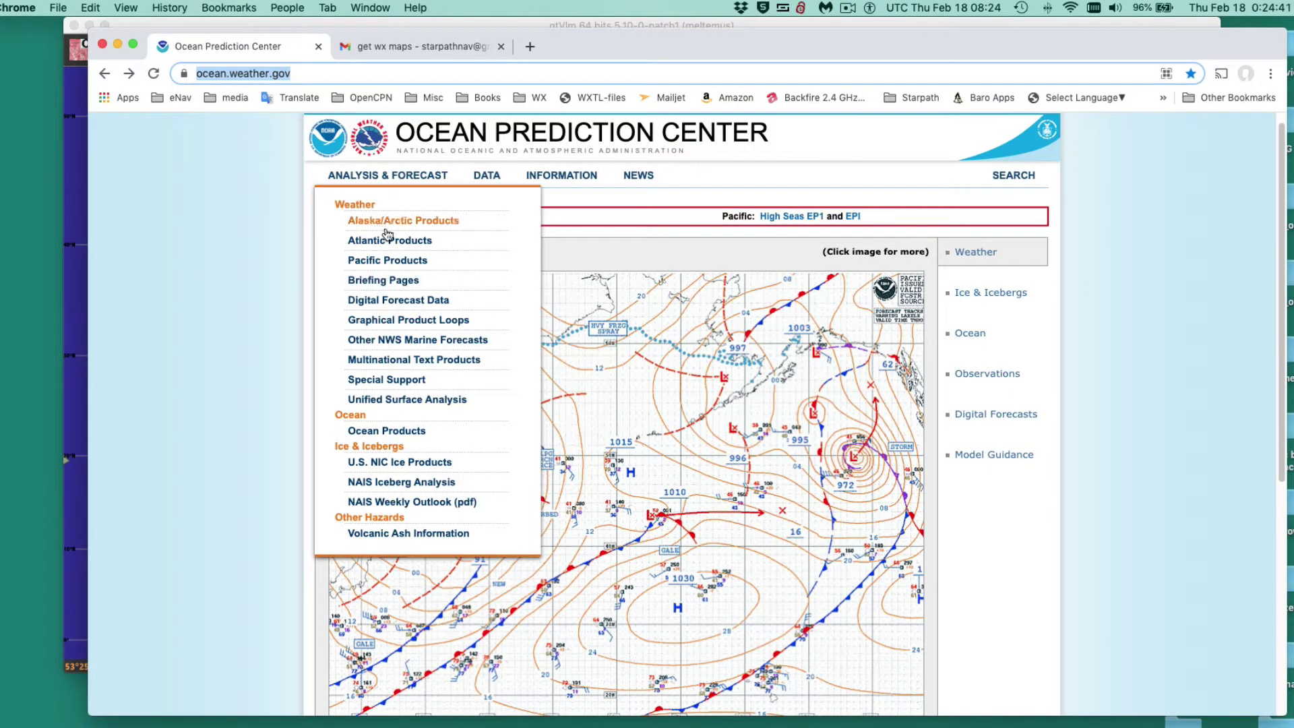
left_click(370, 243)
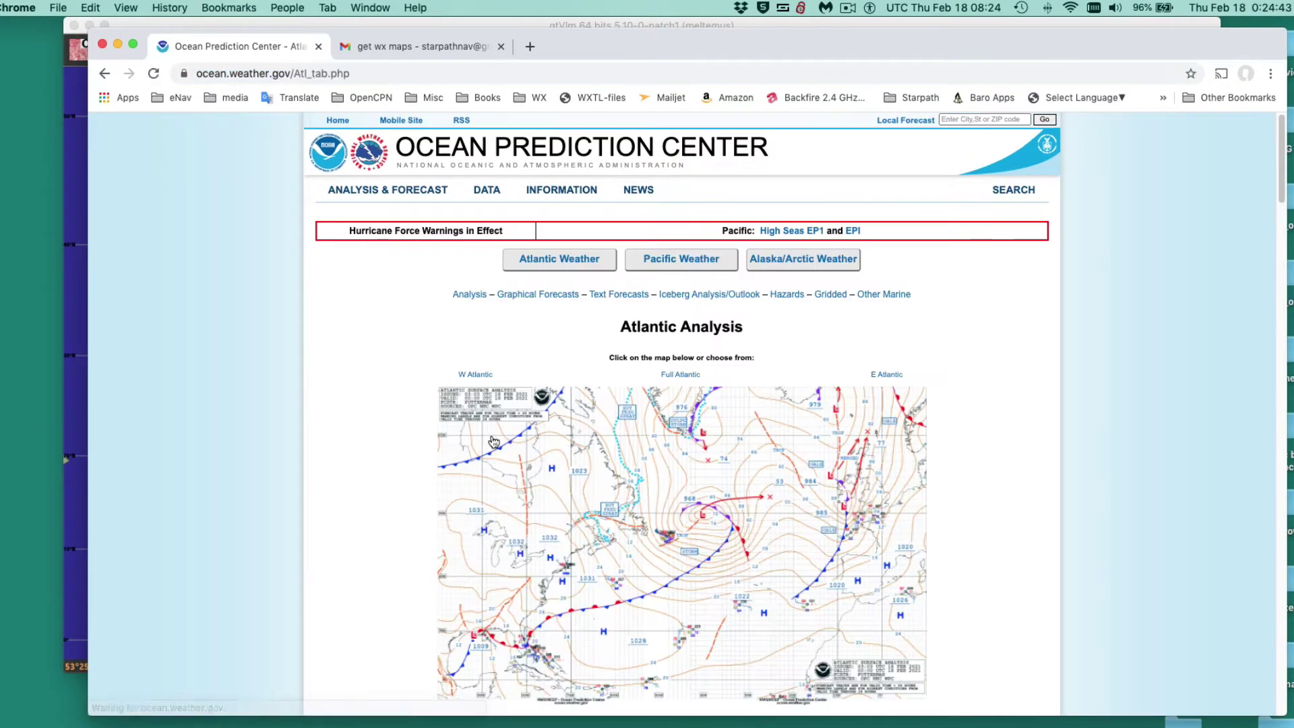
View the western Atlantic surface analysis at full size, then return to Atlantic Analysis.
left_click(587, 568)
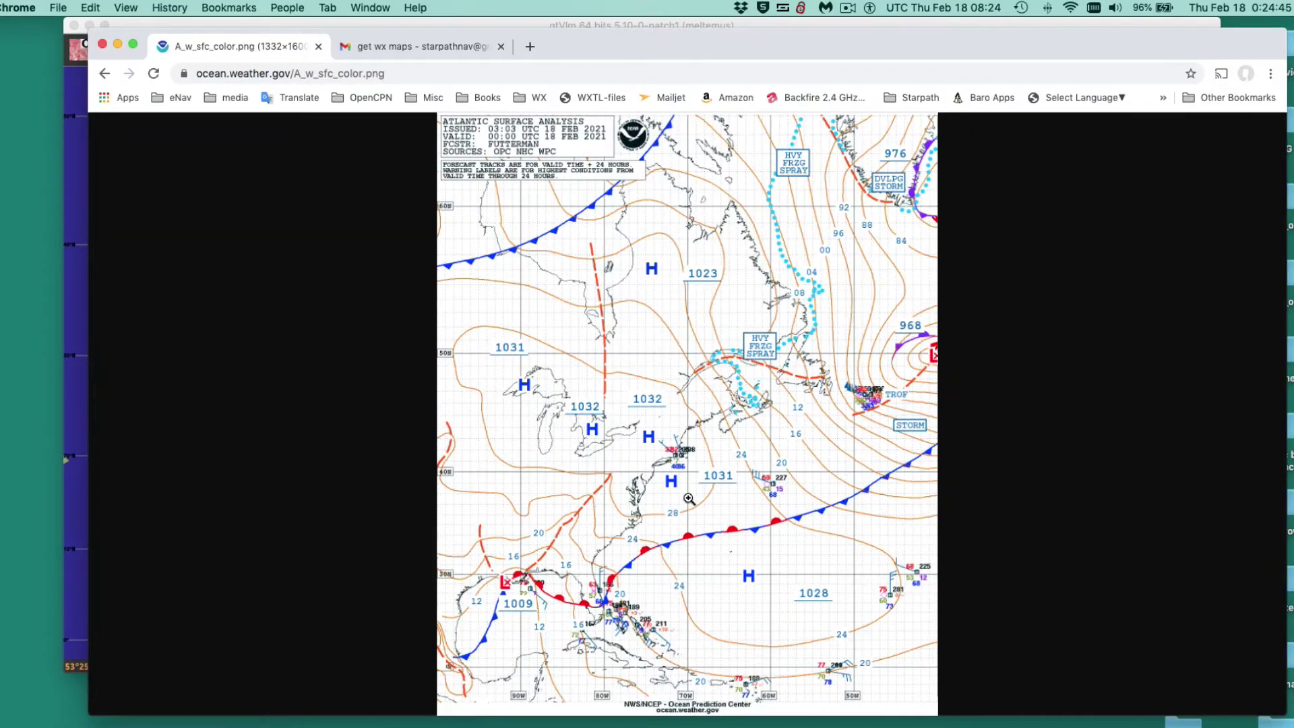
left_click(670, 529)
left_click(672, 530)
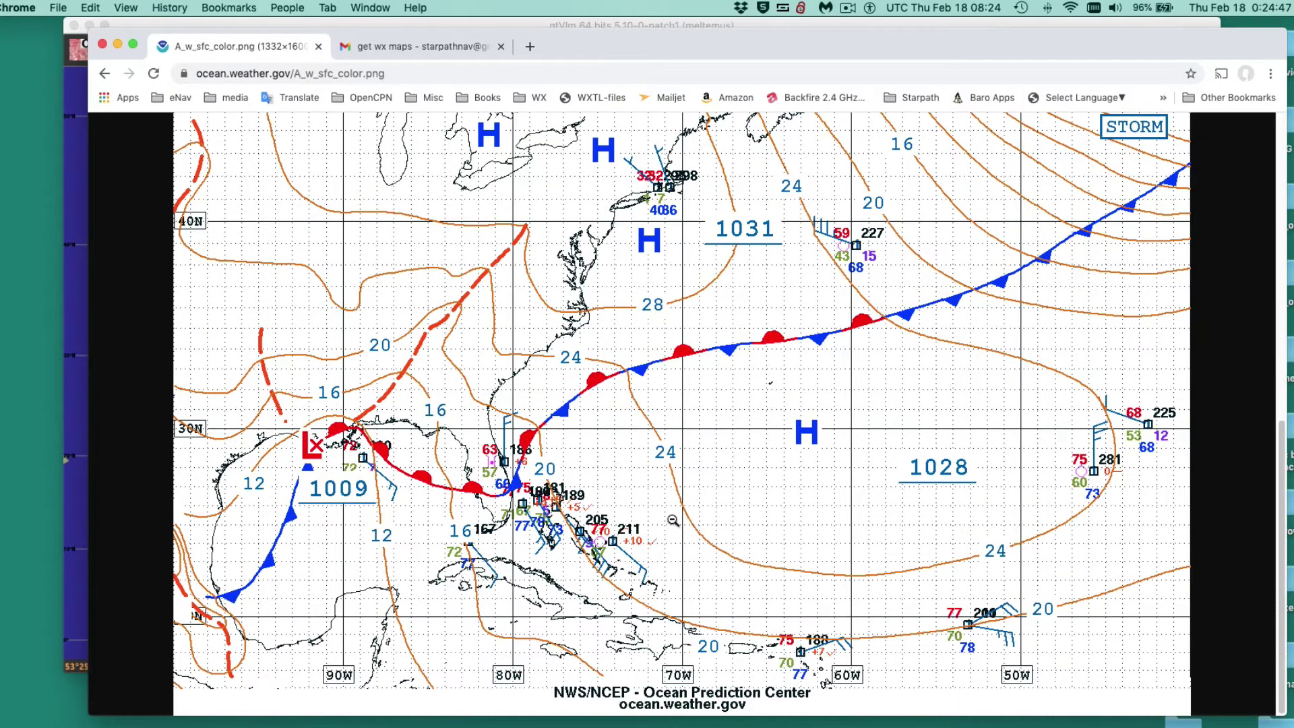
left_click(675, 517)
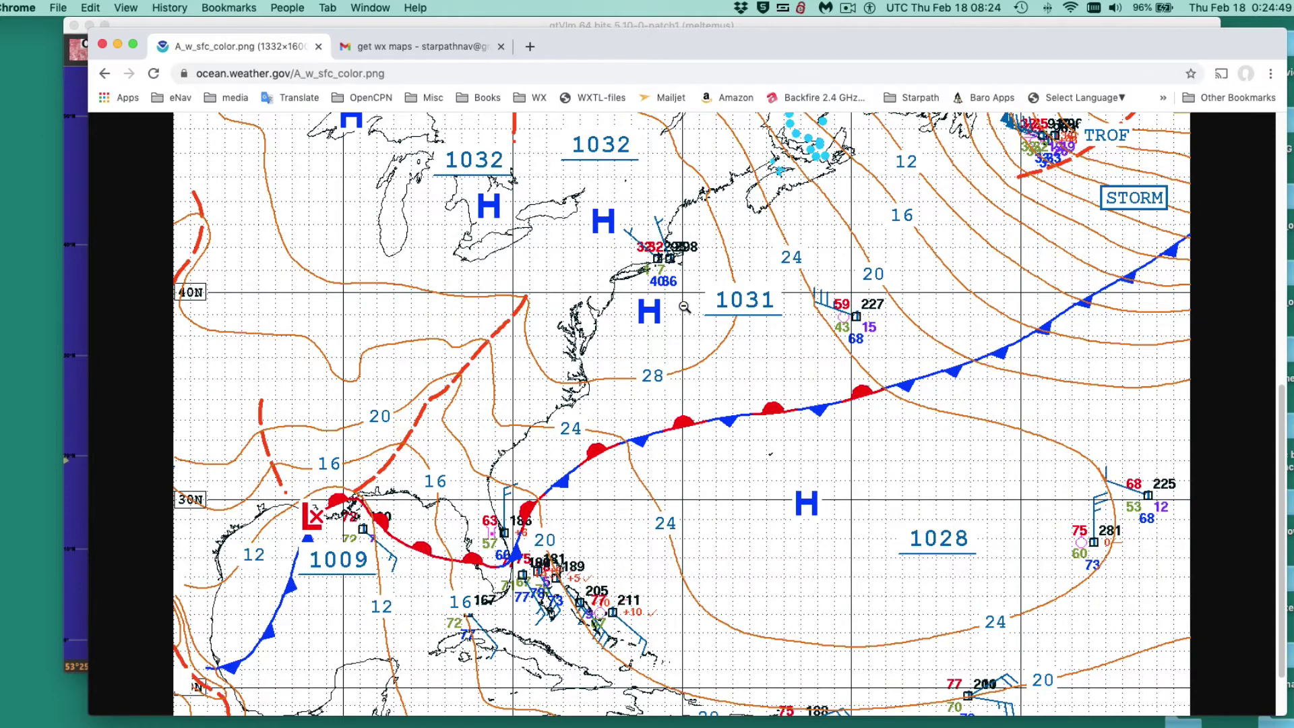
scroll(670, 475, "up", 5)
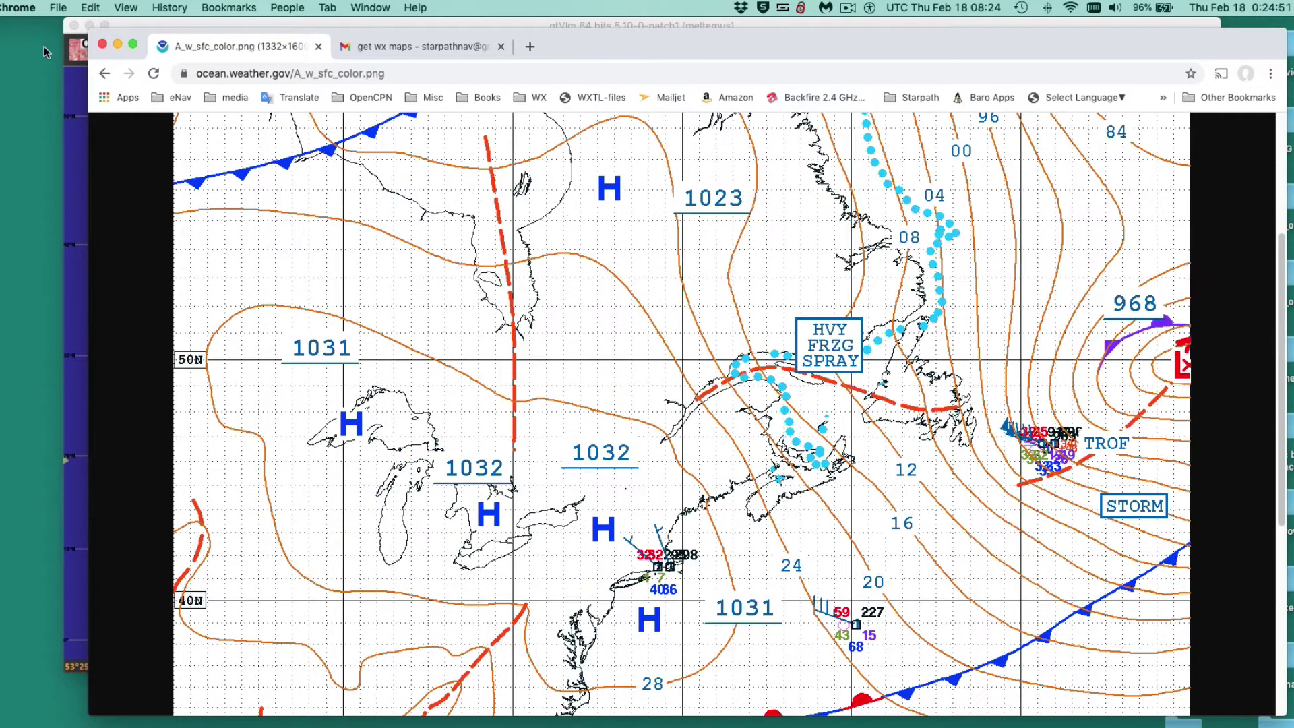
left_click(103, 76)
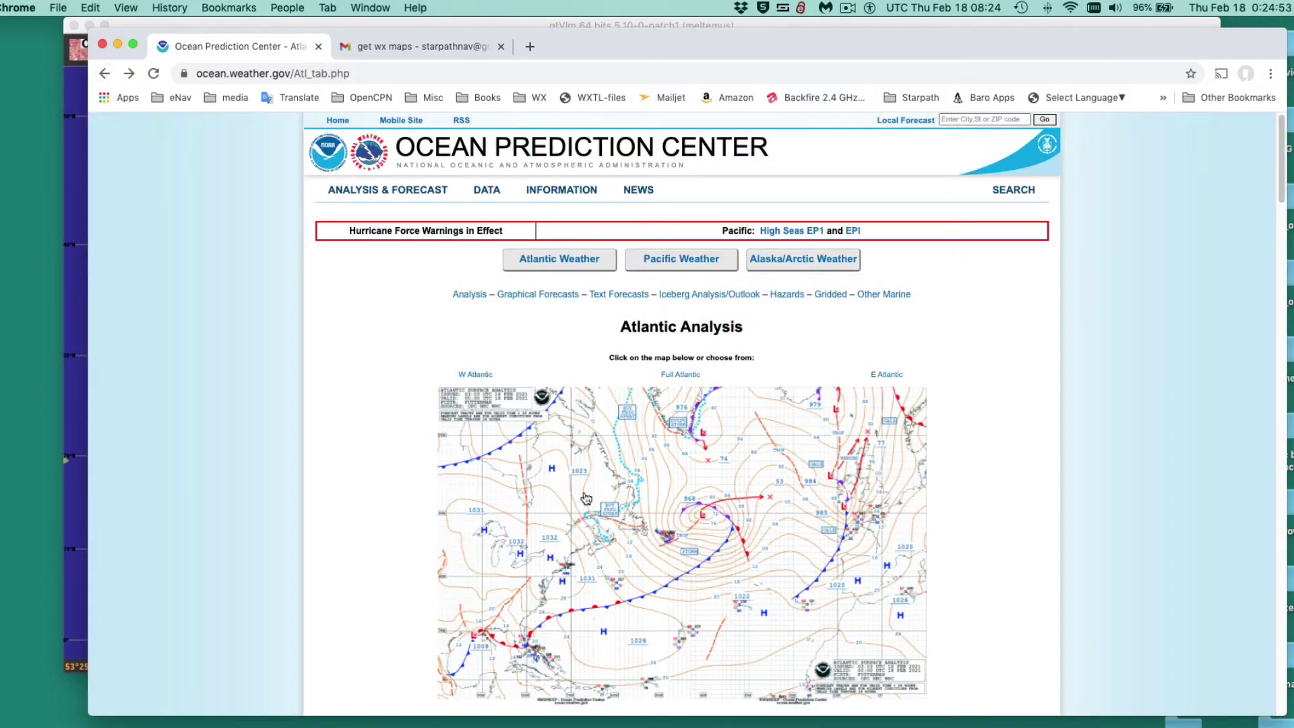
mouse_move(404, 205)
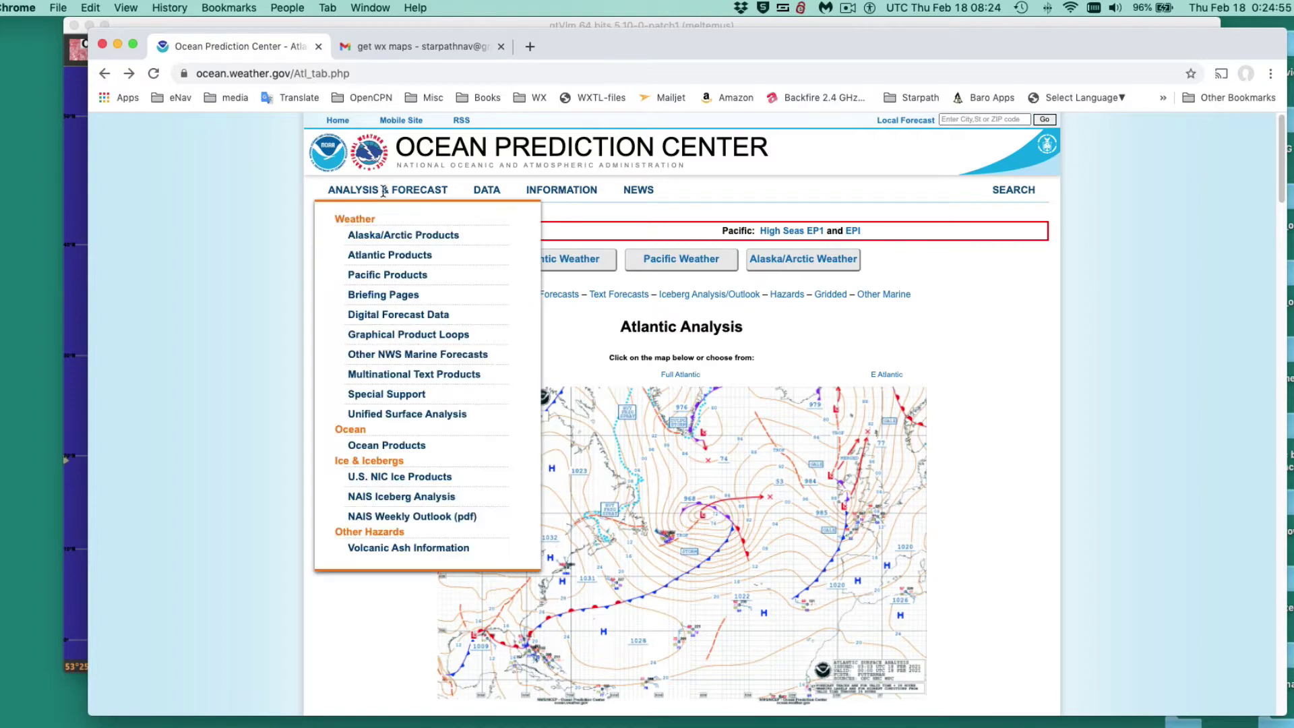
left_click(374, 277)
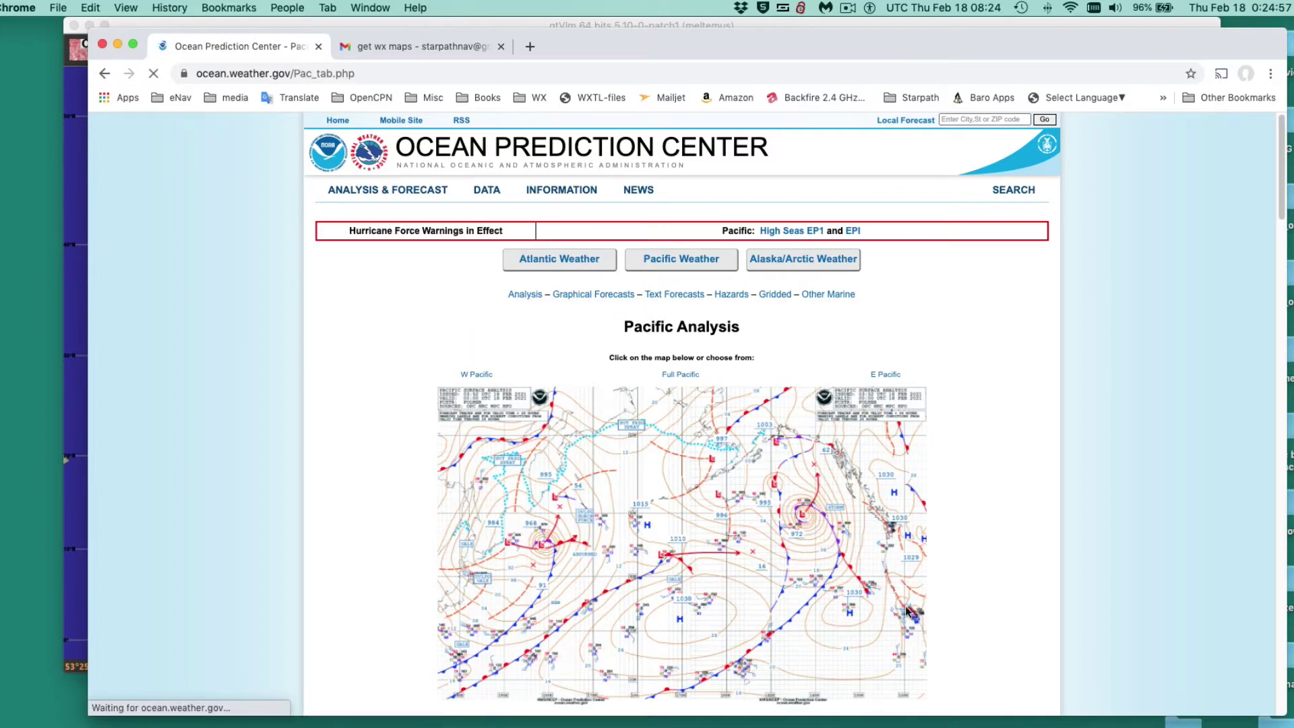
left_click(856, 572)
left_click(807, 561)
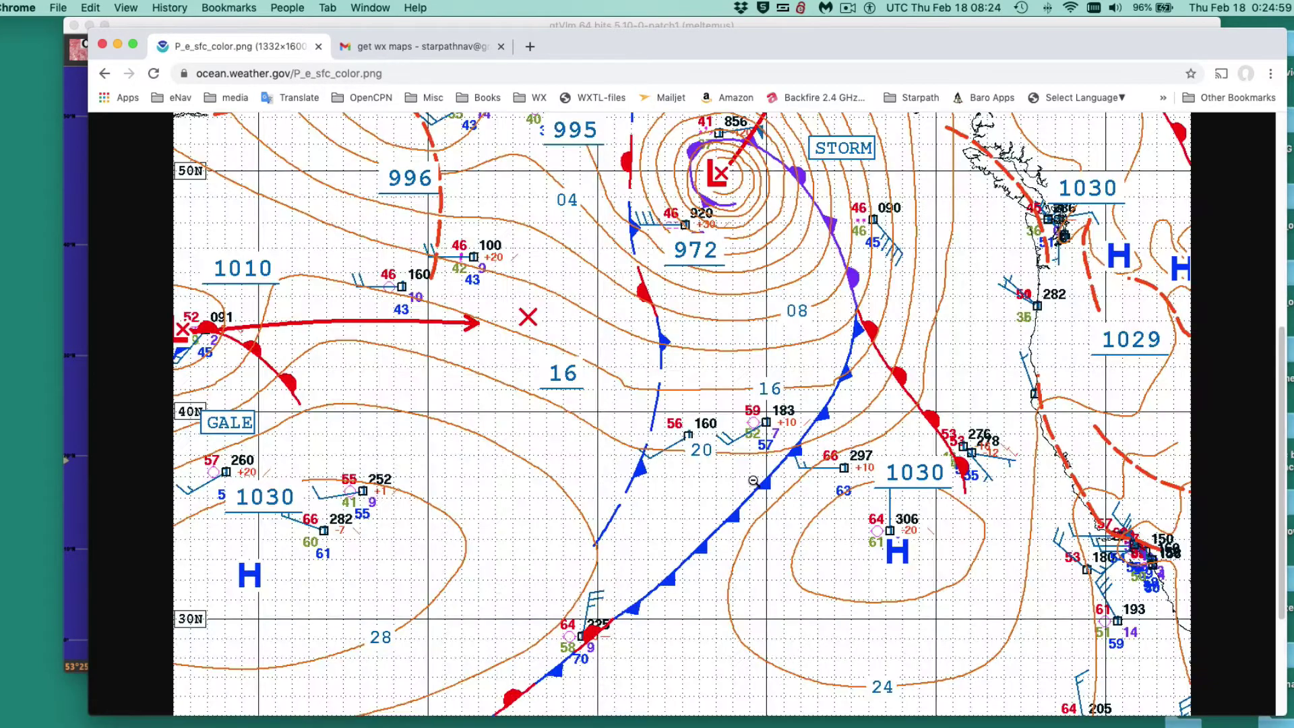
scroll(673, 404, "down", 5)
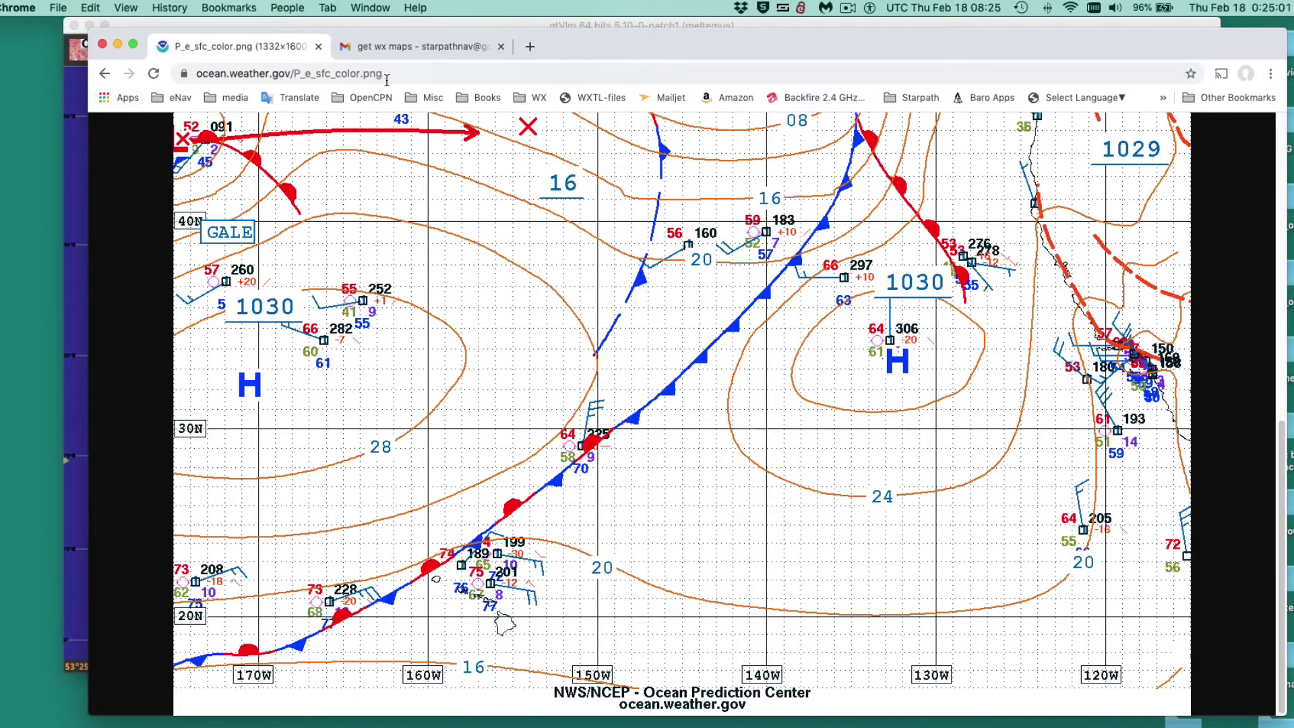
left_click(414, 75)
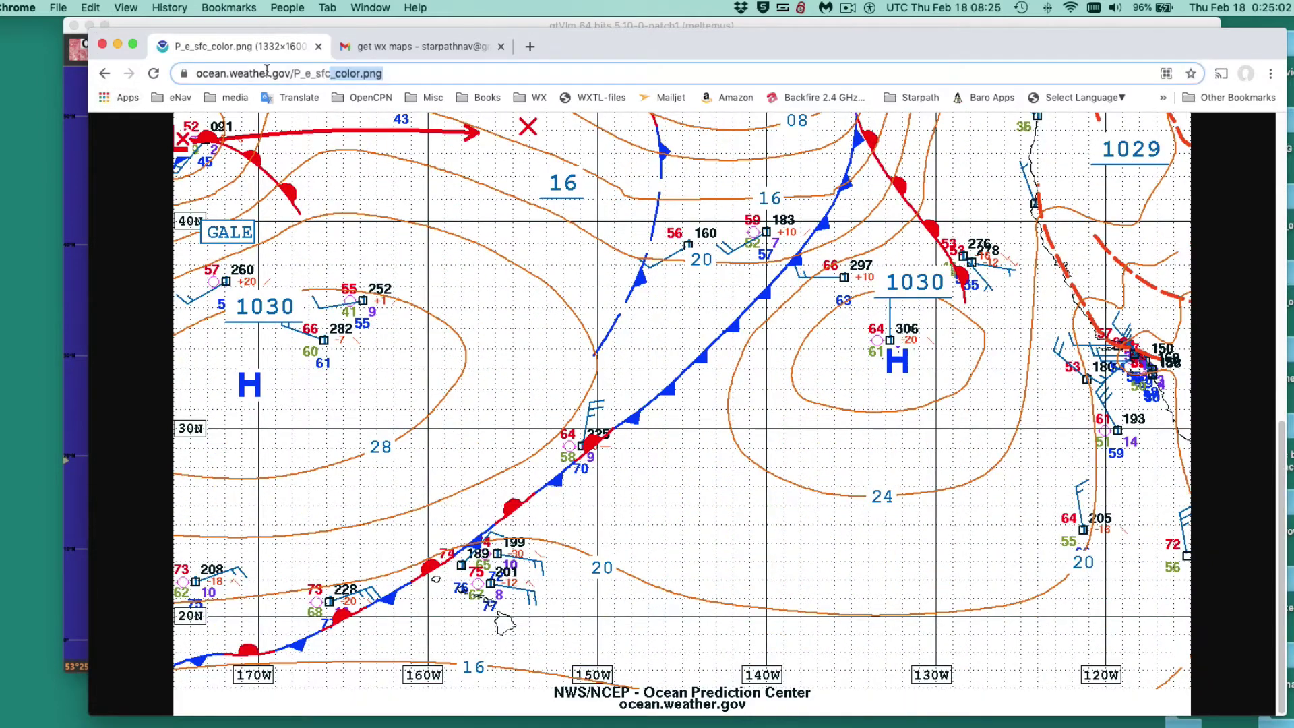
left_click(105, 76)
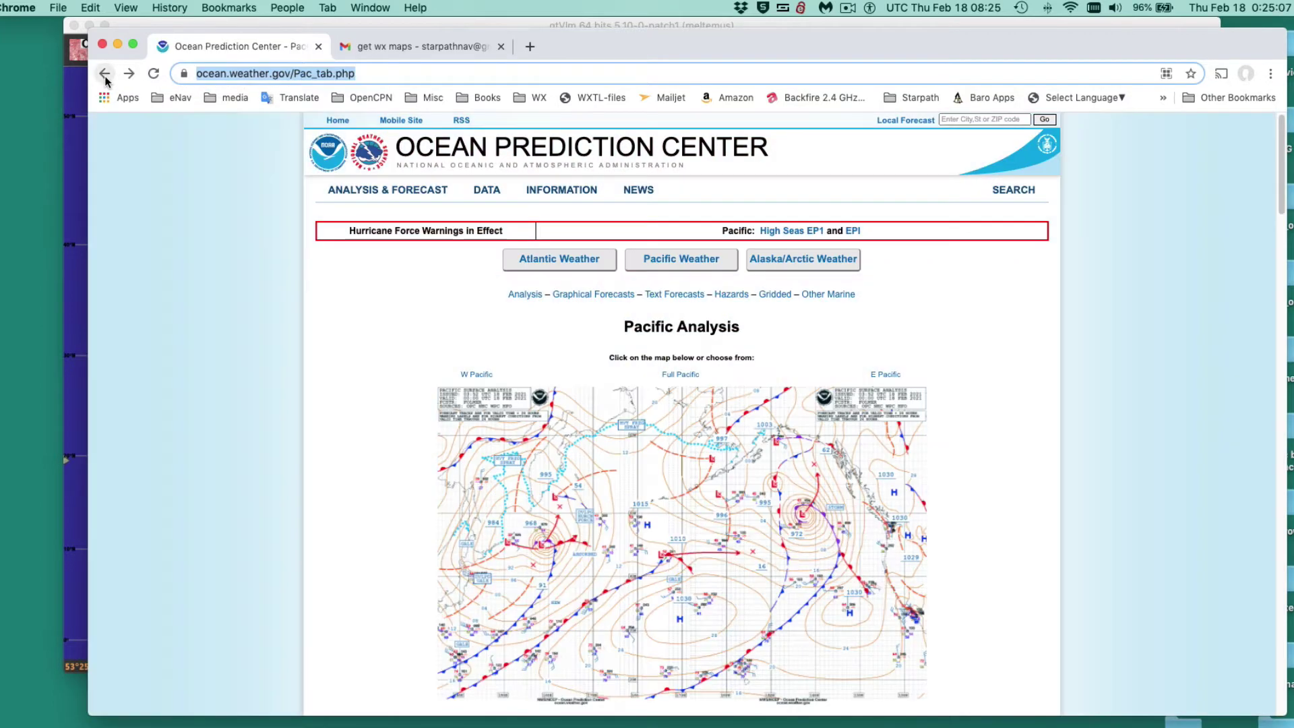
left_click(105, 76)
mouse_move(405, 189)
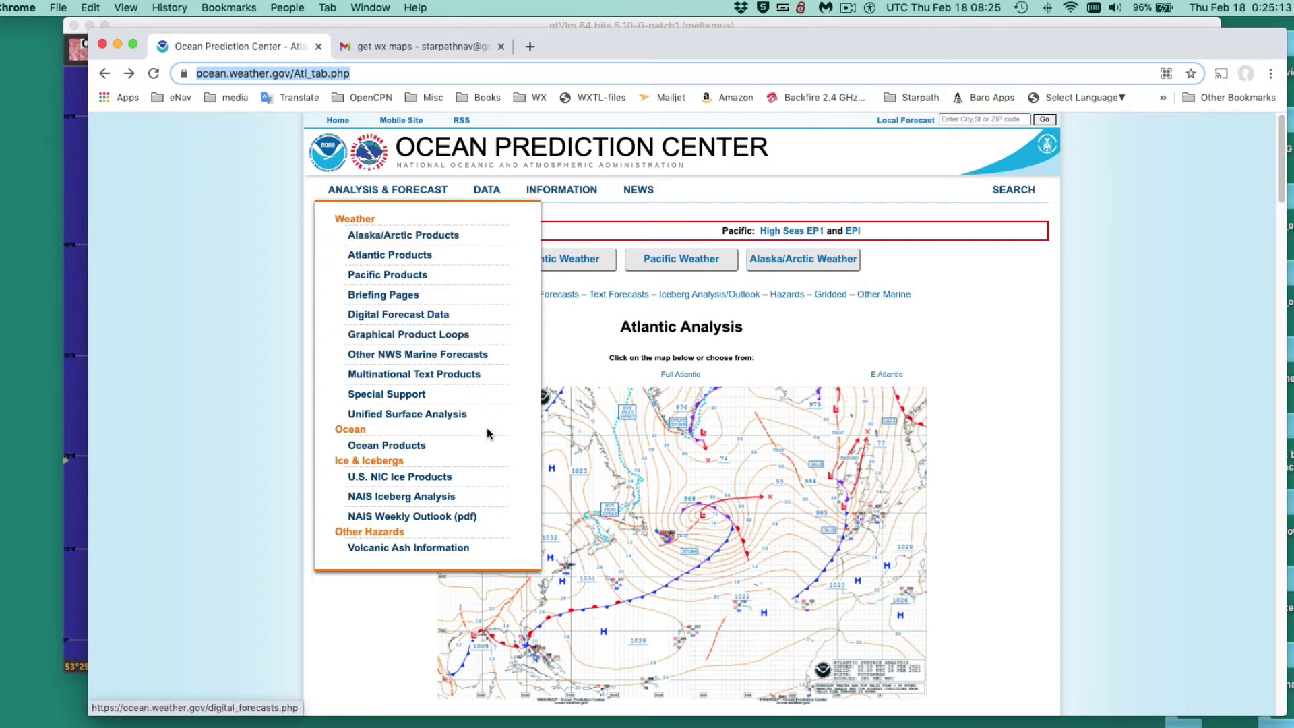
Open the Unified Surface Analysis Mexico chart at full size, select its Mexico.gif address, then go to Gmail.
left_click(382, 416)
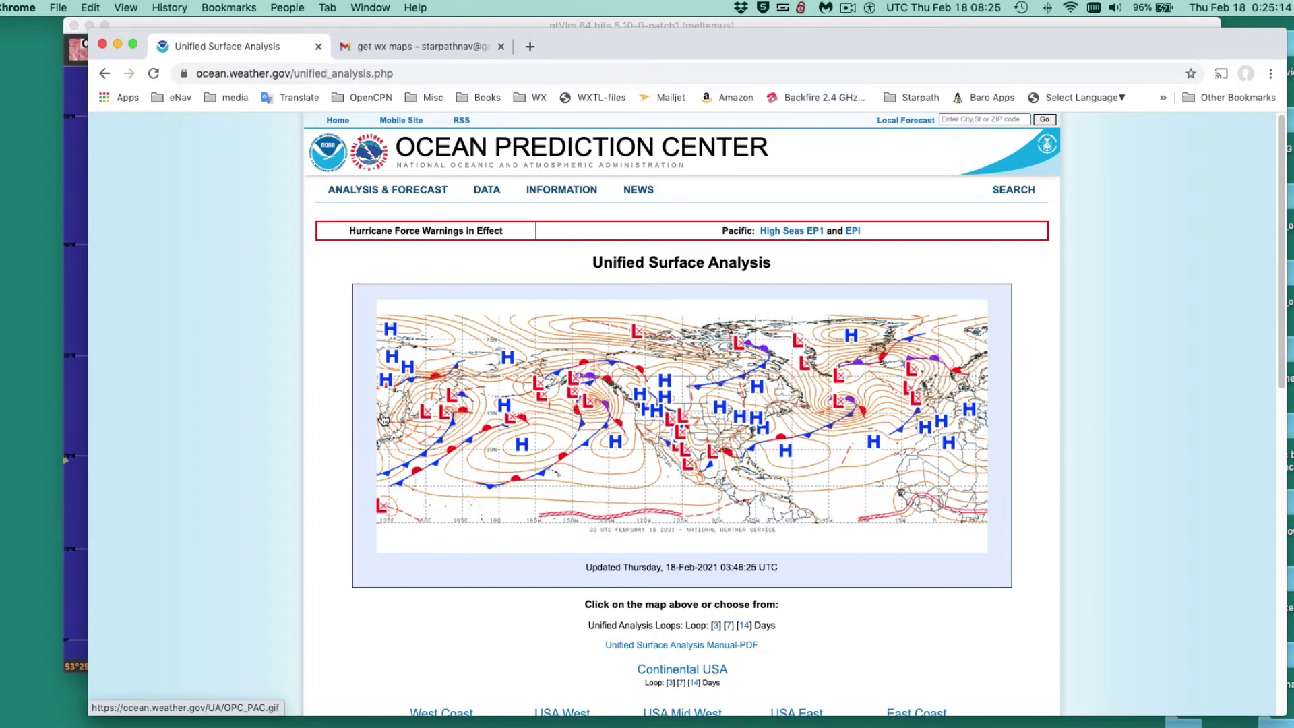
left_click(719, 458)
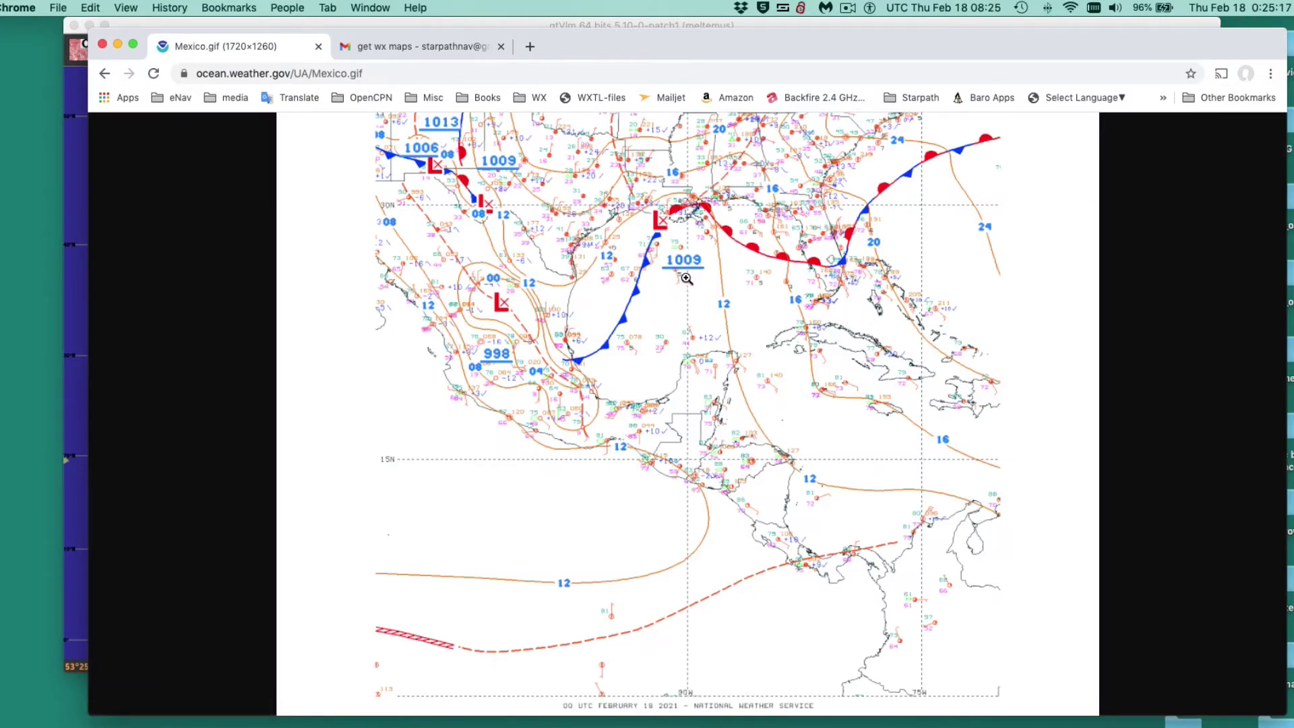
left_click(829, 380)
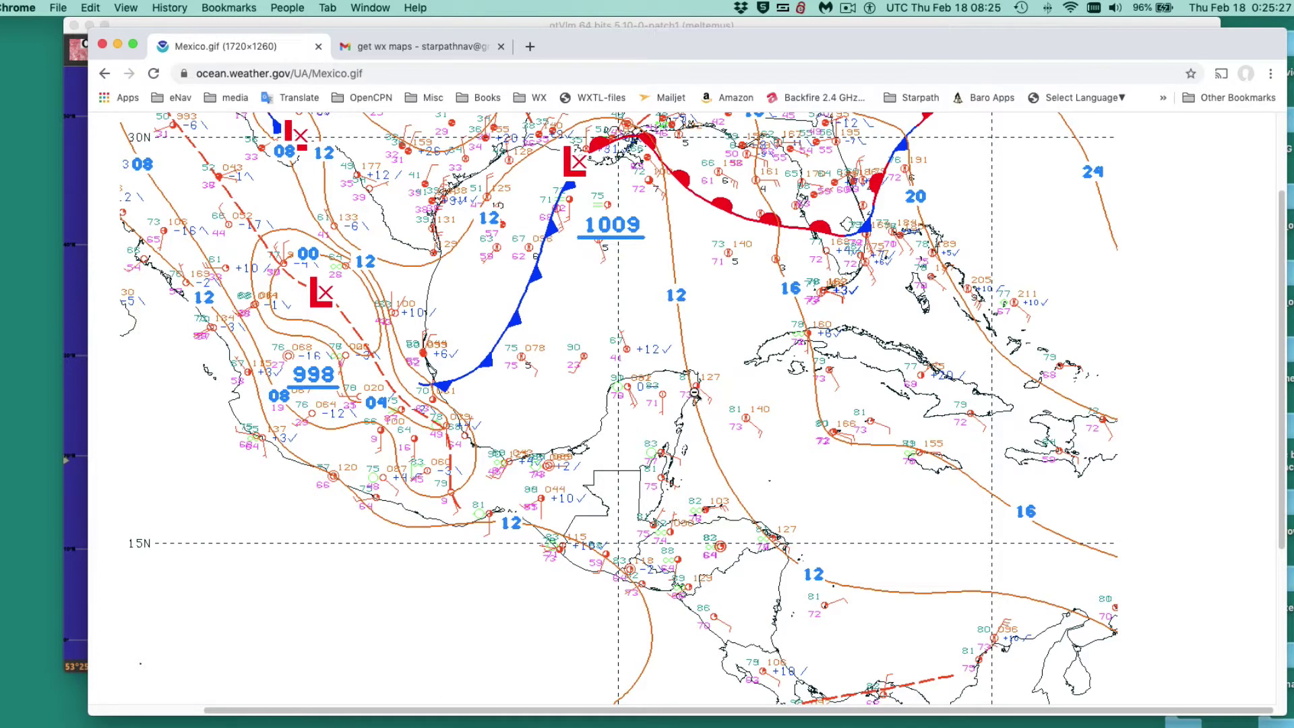
left_click(713, 380)
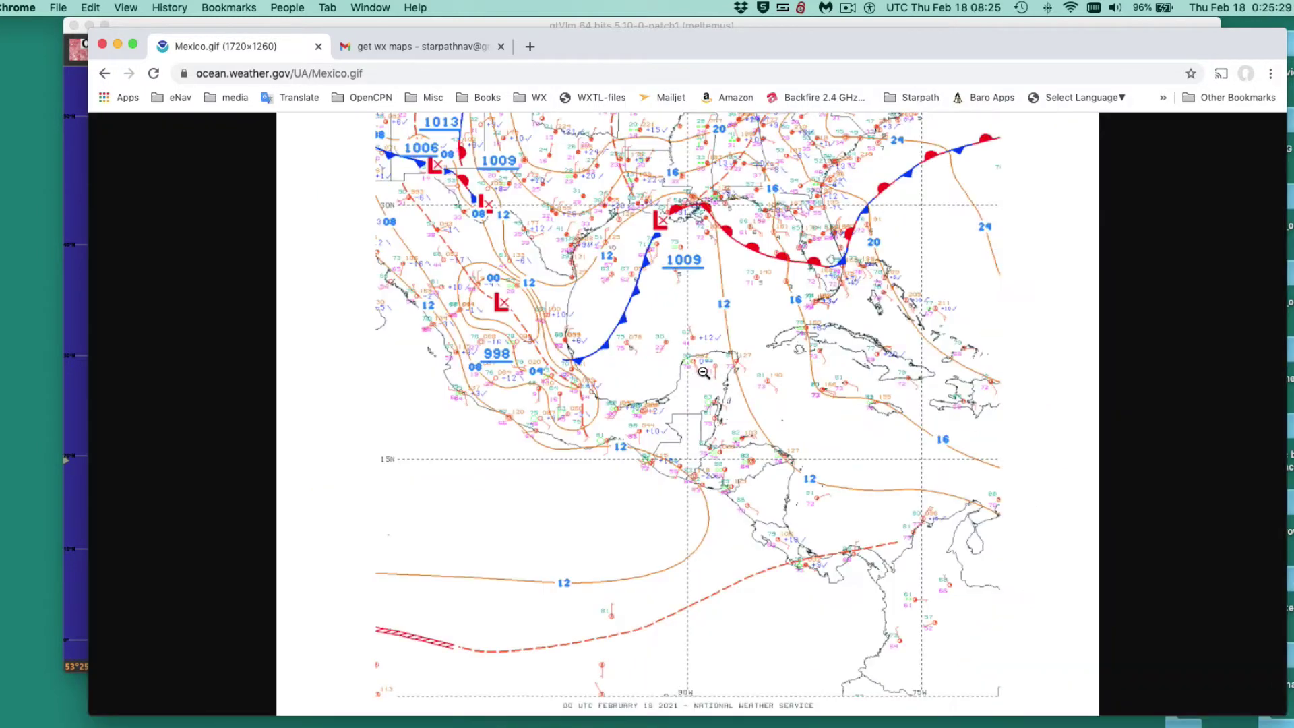
left_click(703, 373)
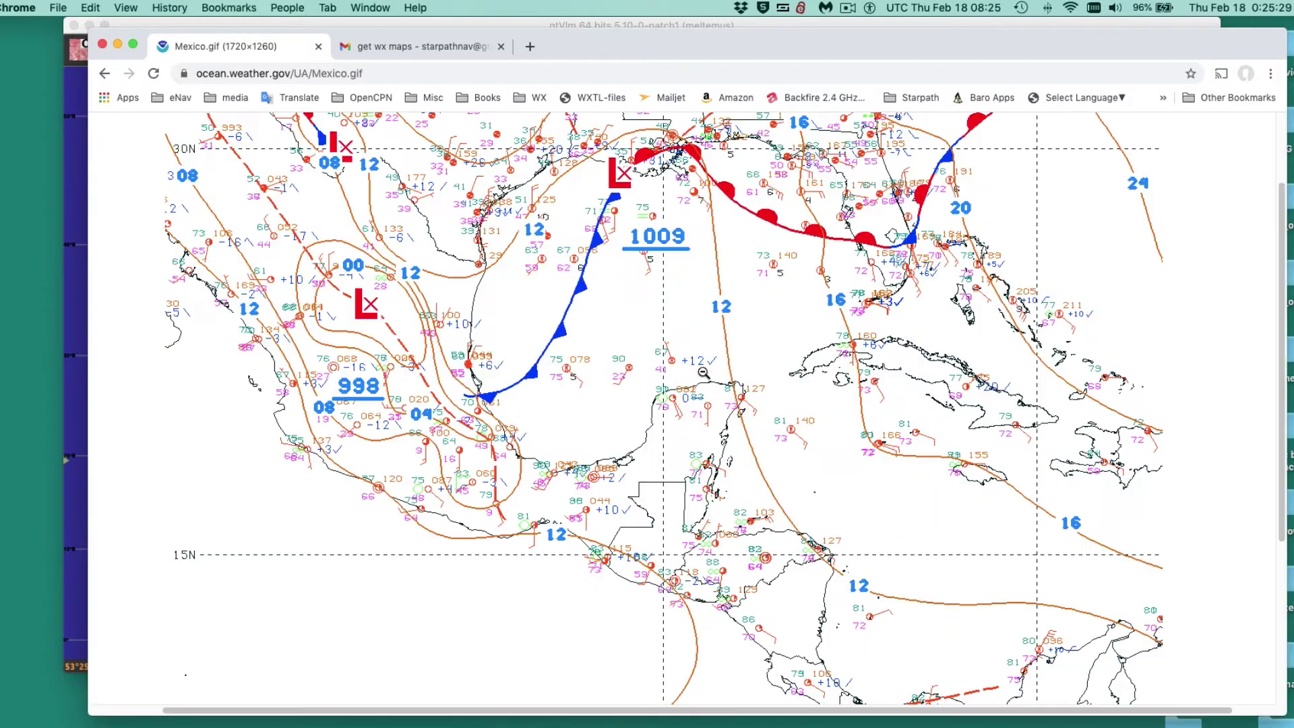
left_click(383, 72)
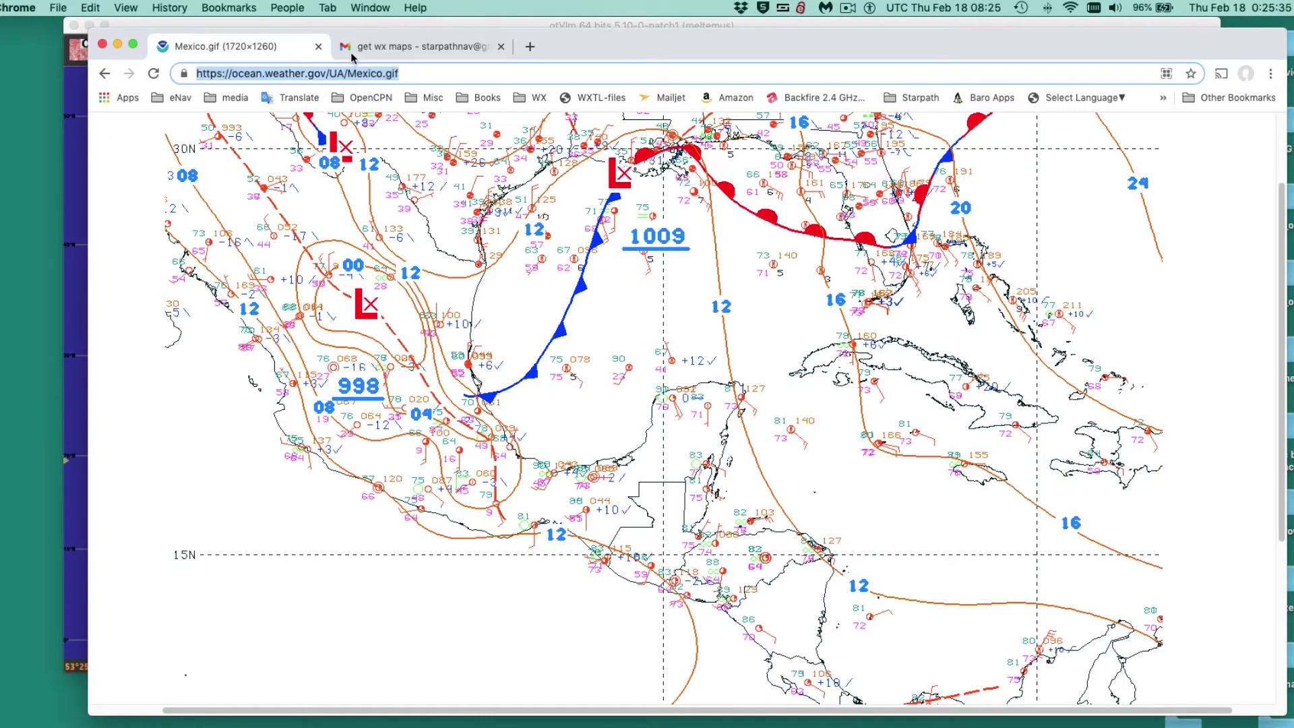
left_click(377, 50)
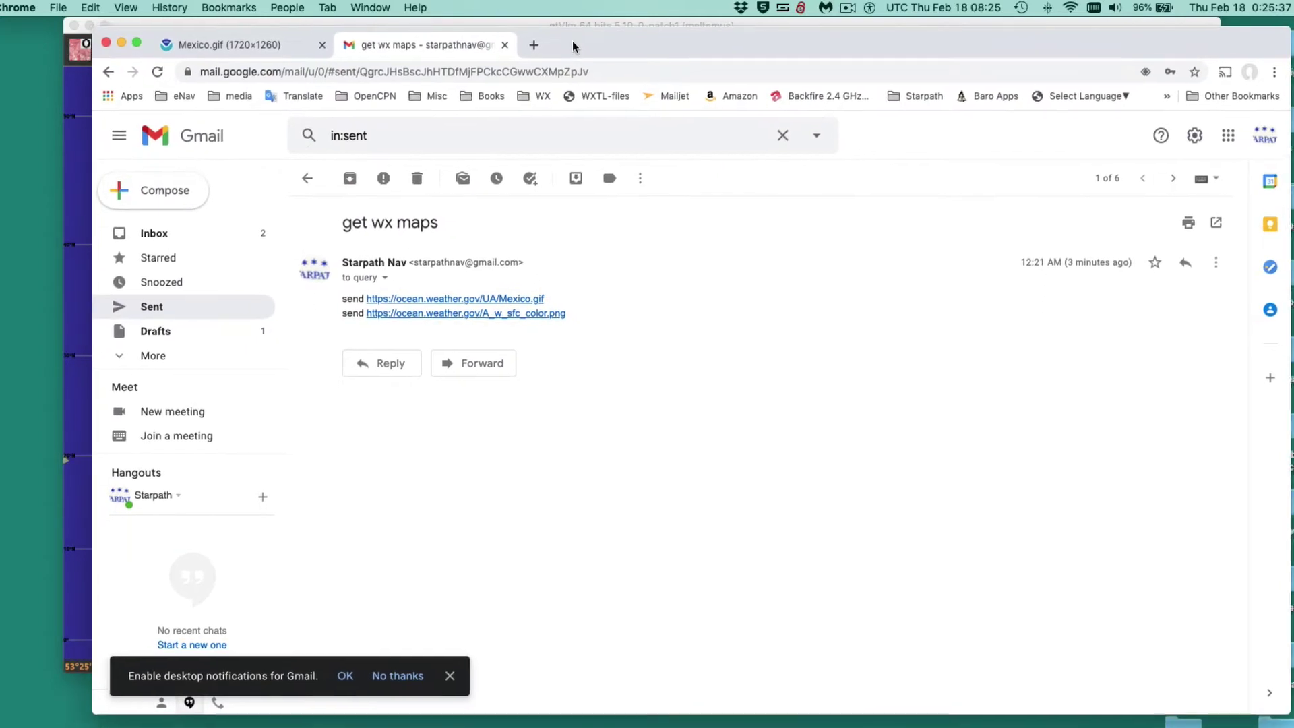
Preview the Mexico.gif and A_w_sfc_color.png attachments in the inbox replies.
left_click_drag(570, 48, 1132, 598)
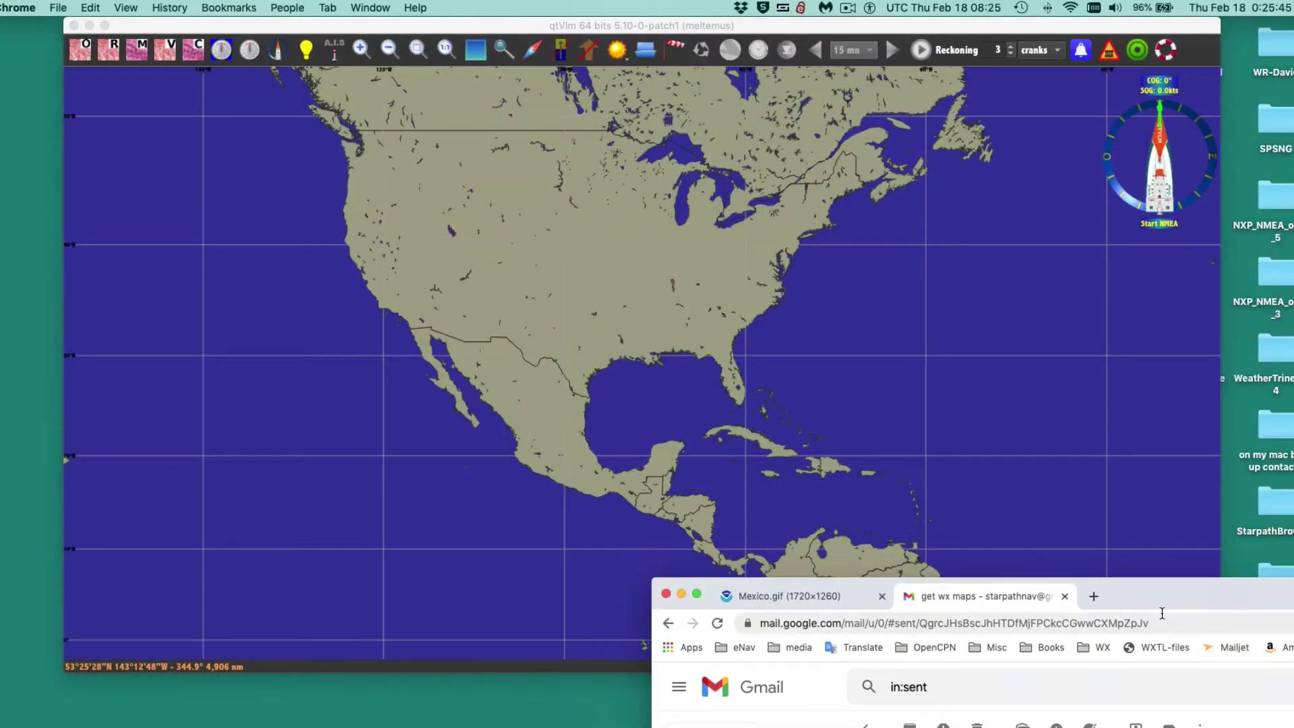
left_click_drag(1132, 596, 674, 70)
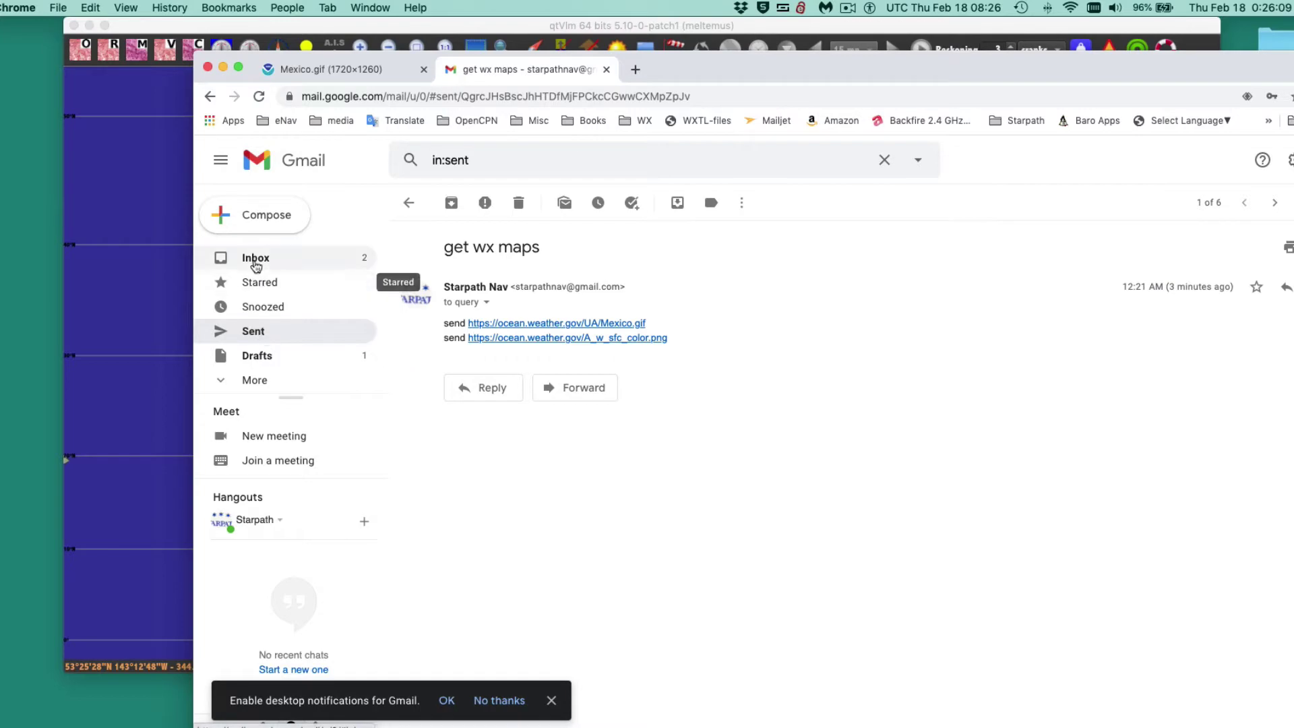
left_click(256, 260)
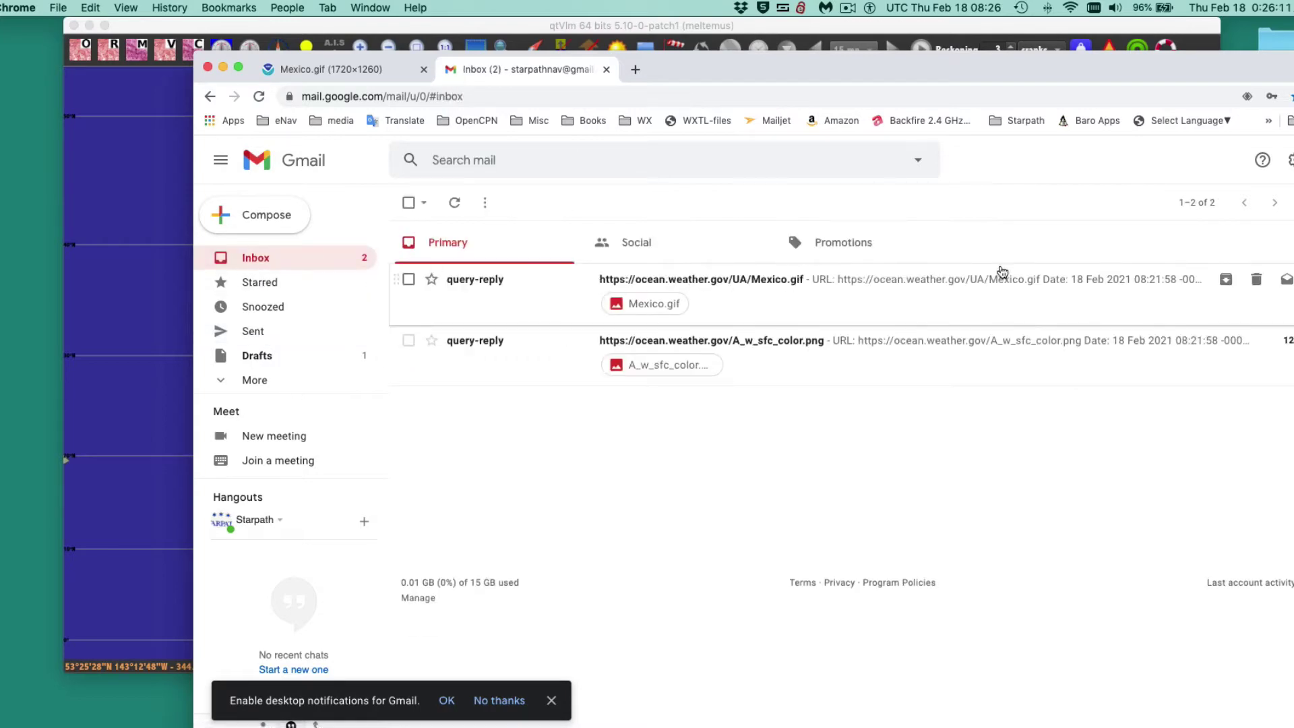
left_click(664, 302)
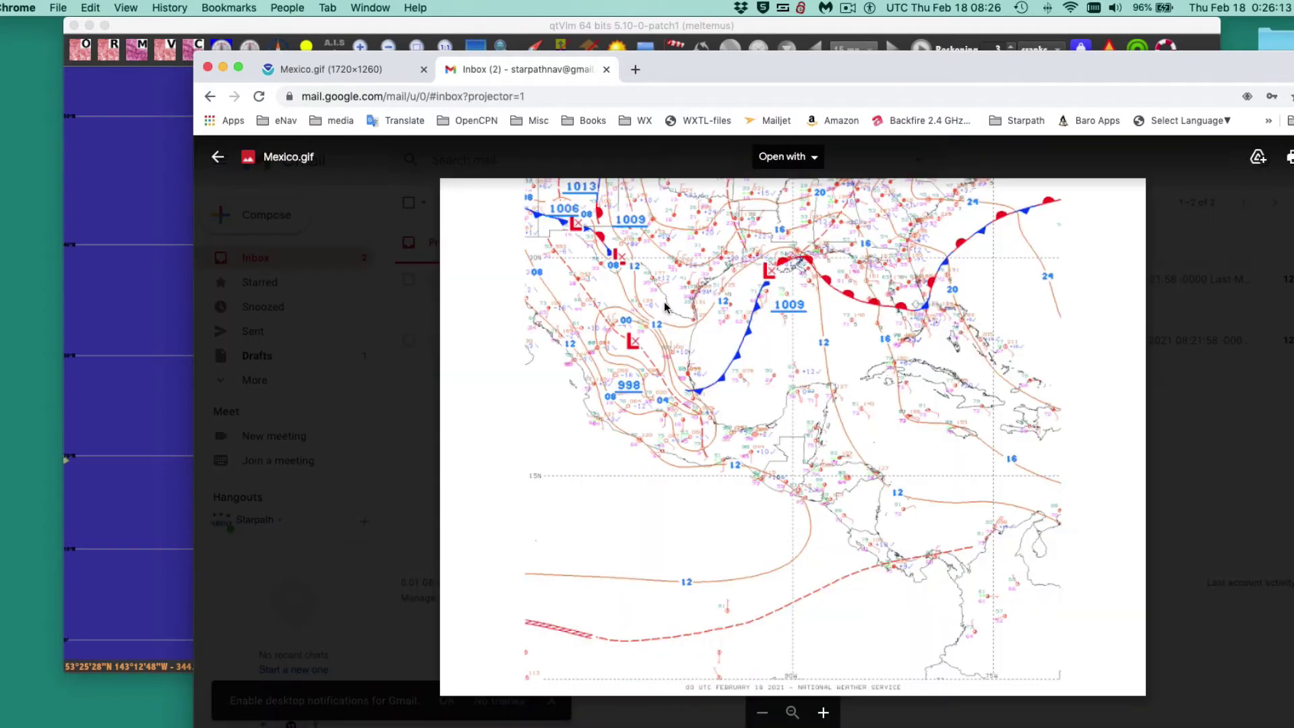
left_click(210, 96)
left_click(674, 368)
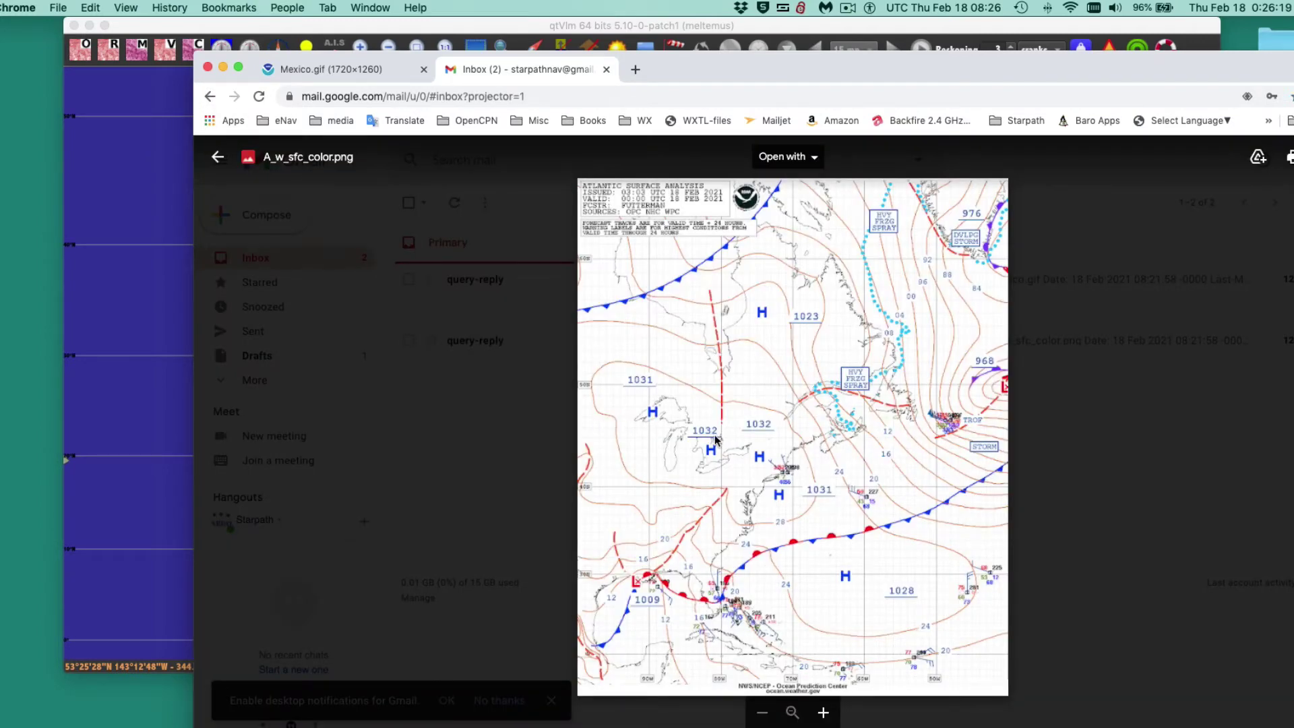
left_click(208, 98)
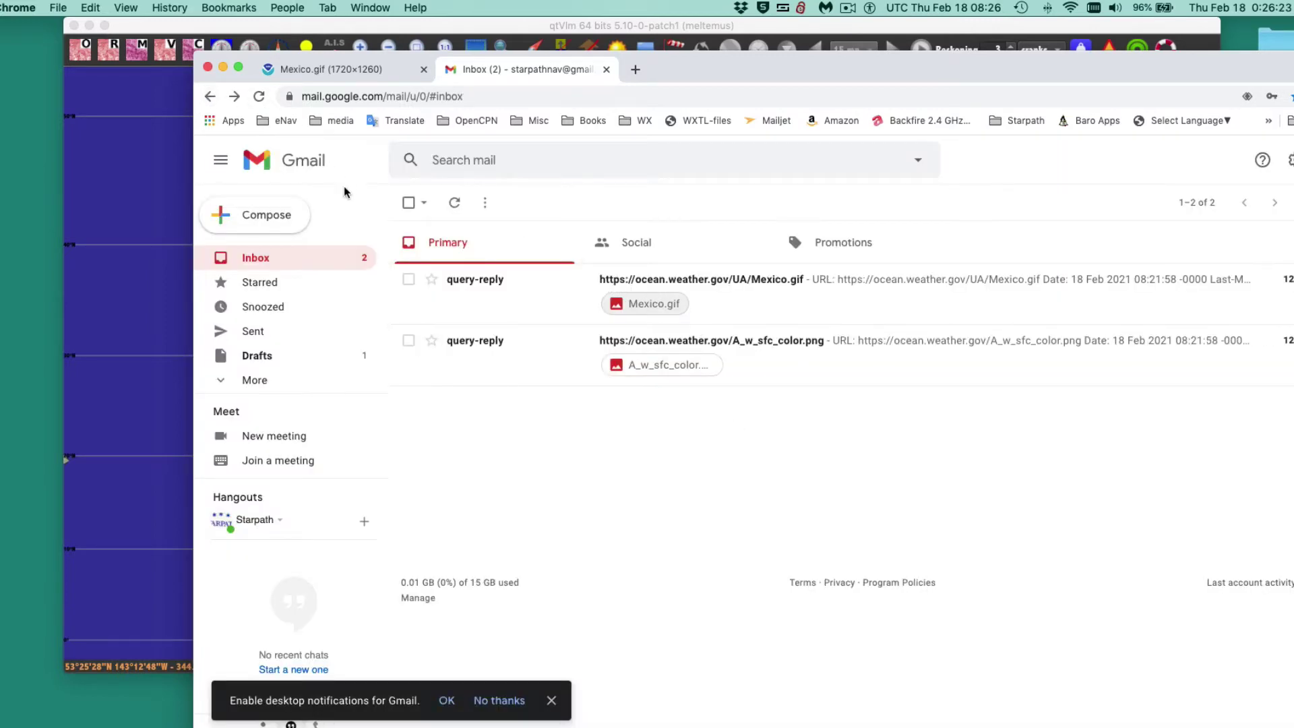
Open the sent 'get wx maps' request, then hide Chrome to show the qtVlm chart.
left_click(254, 331)
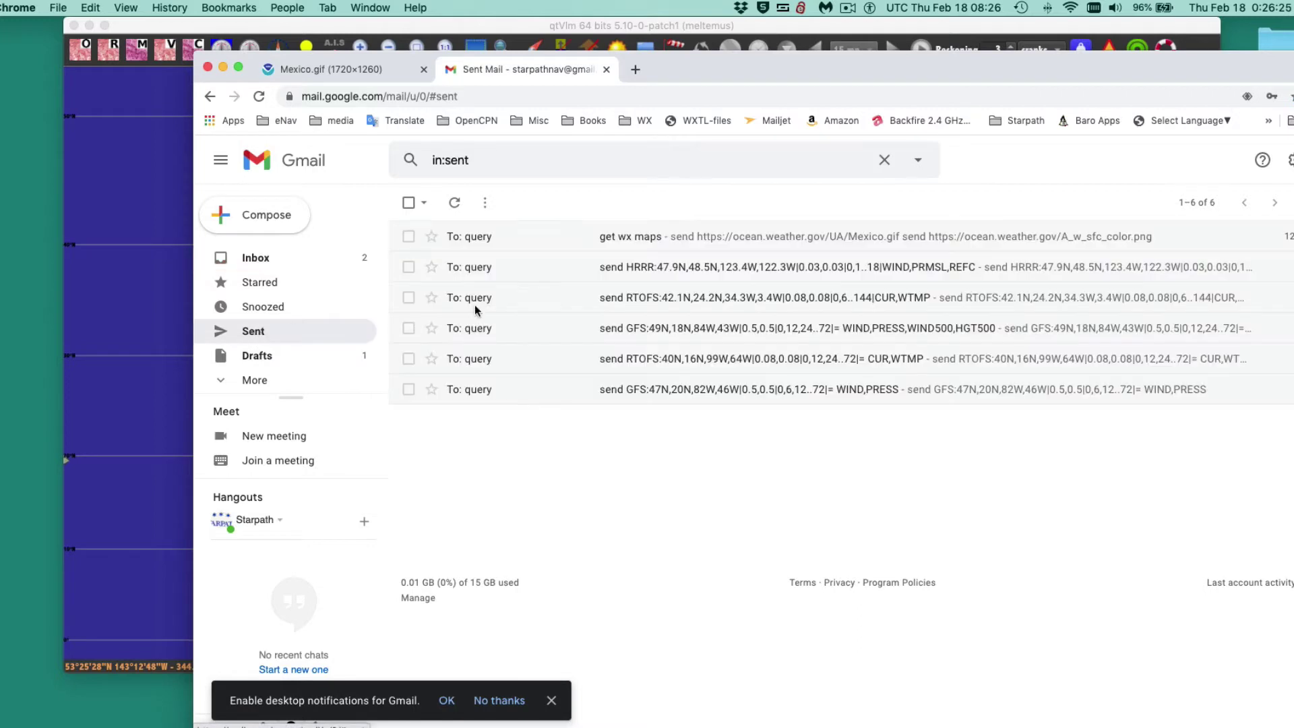
left_click(606, 243)
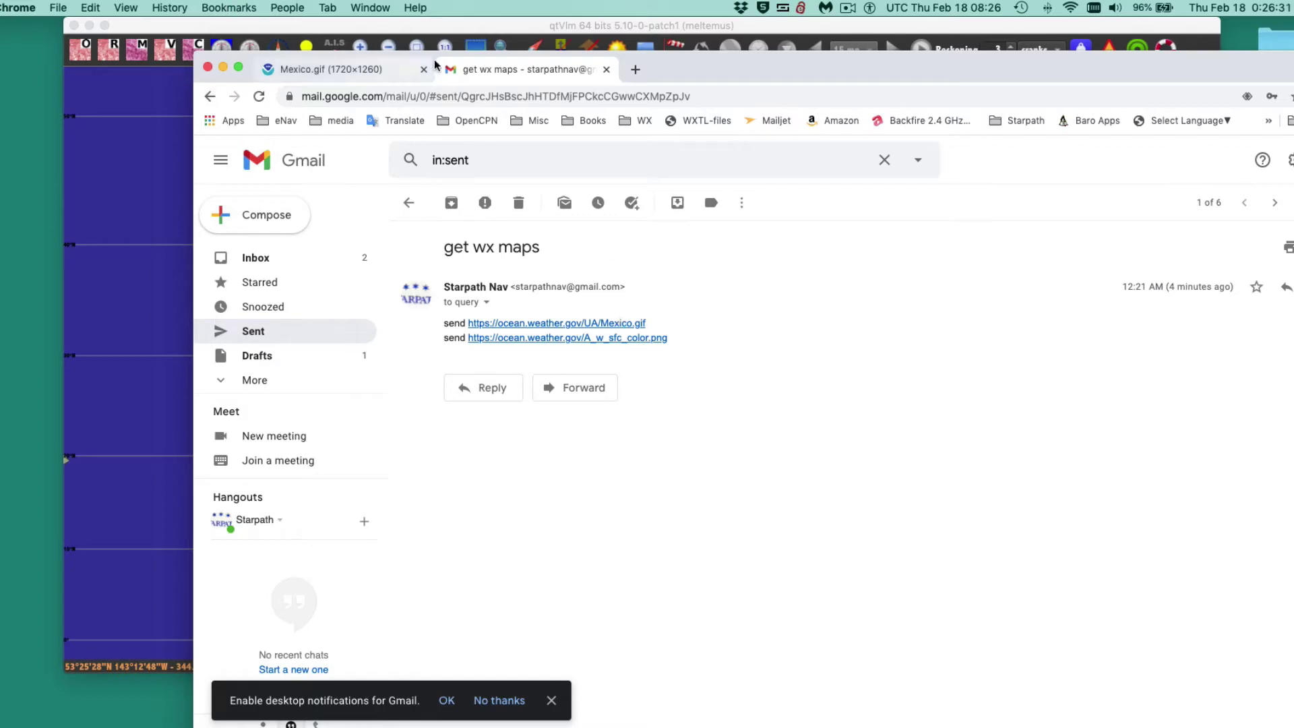
left_click_drag(436, 65, 907, 256)
key("super+h")
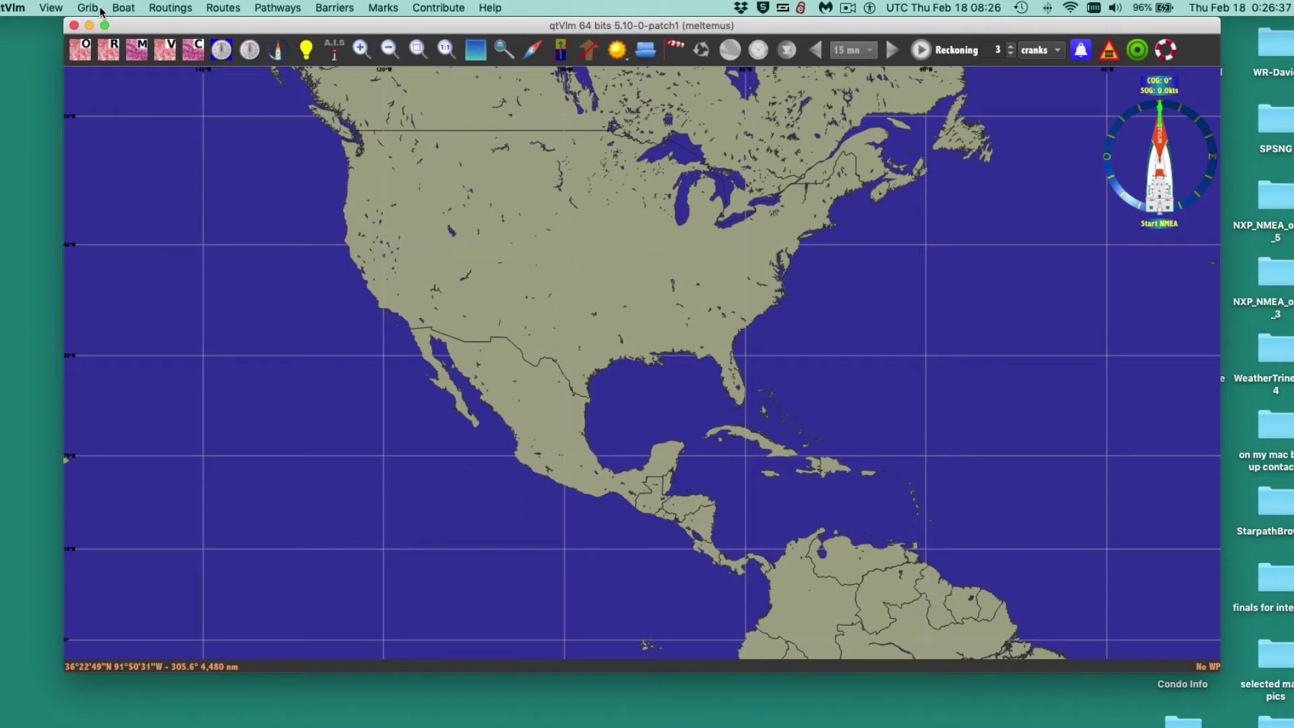
Open Grib > Weather images and expand weather image configuration 4.
left_click(79, 9)
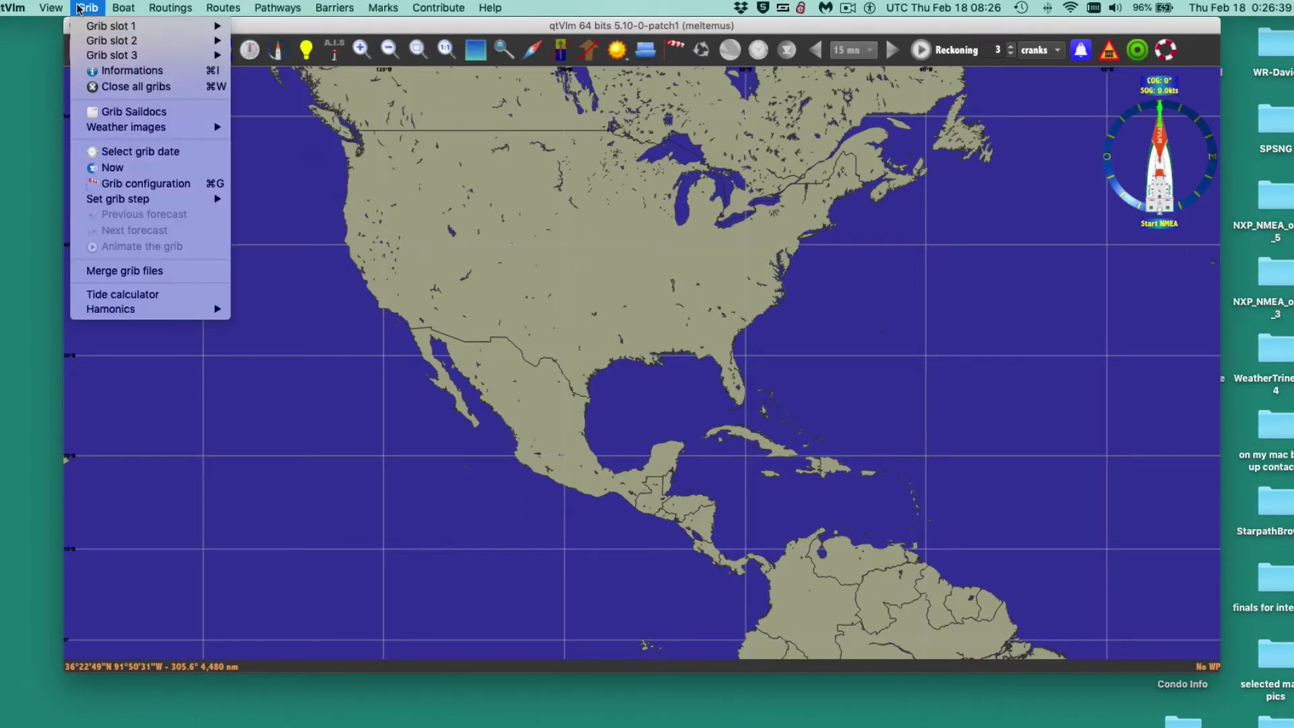
mouse_move(135, 127)
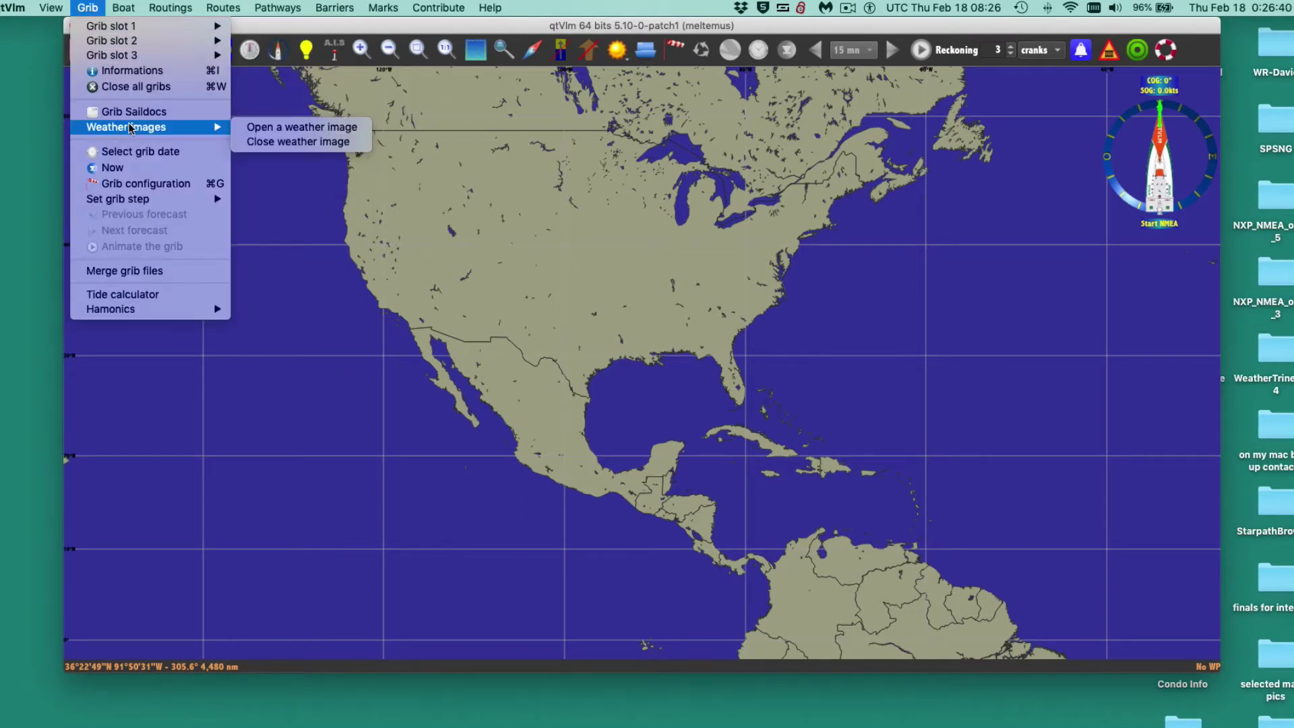
left_click(296, 128)
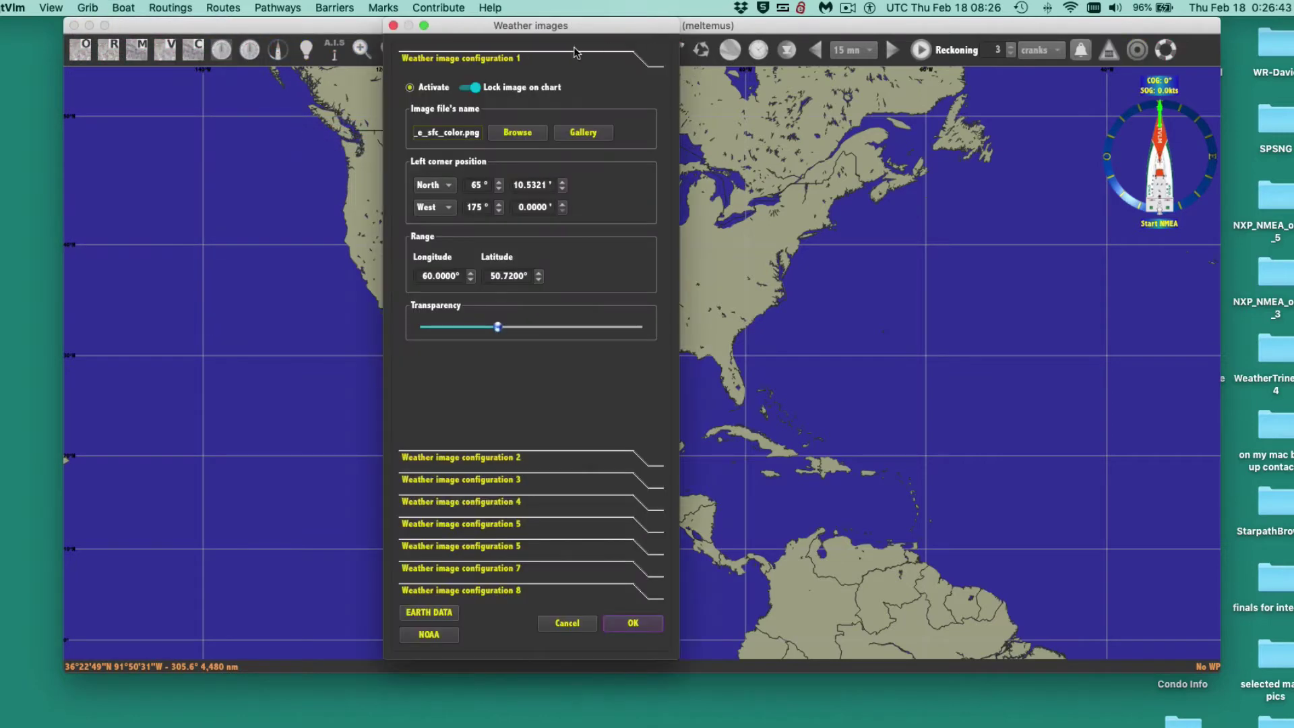
left_click(486, 504)
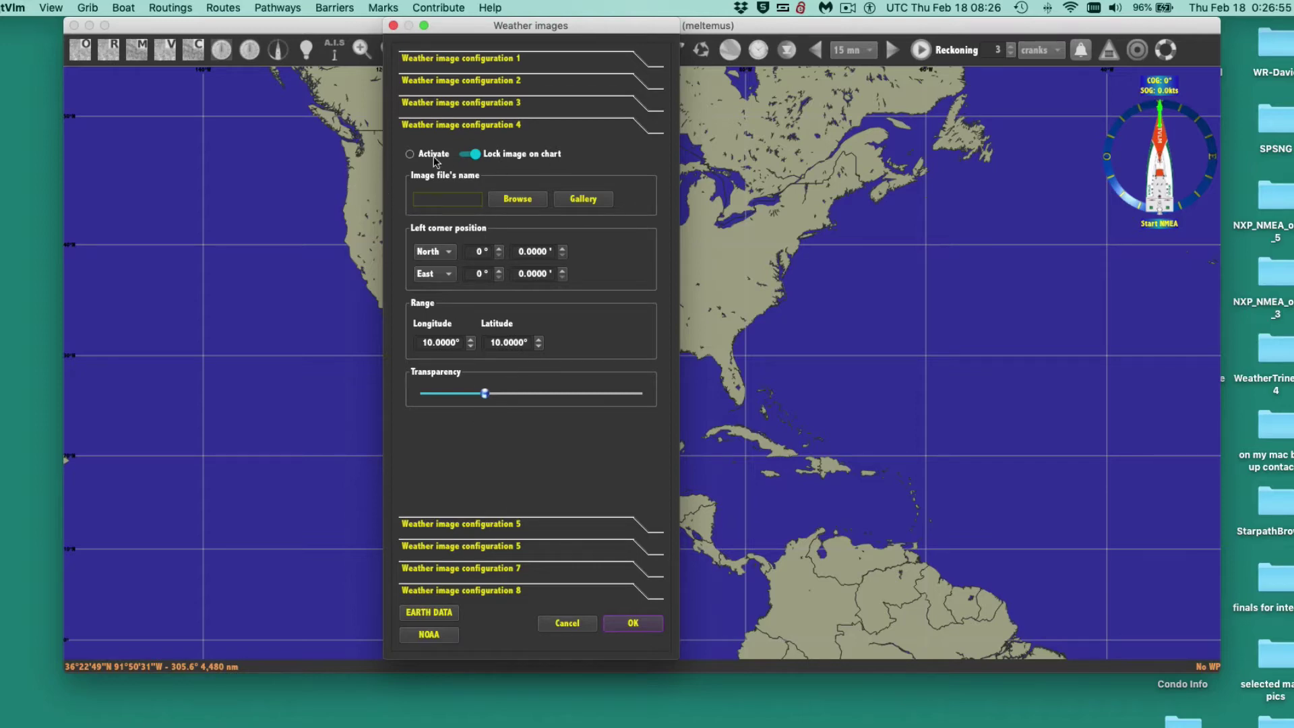
Activate configuration 4, turn off 'Lock image on chart', and paste the Mexico.gif address as the image file.
left_click(410, 154)
left_click(476, 155)
left_click(448, 204)
key("super+v")
left_click_drag(474, 199, 502, 206)
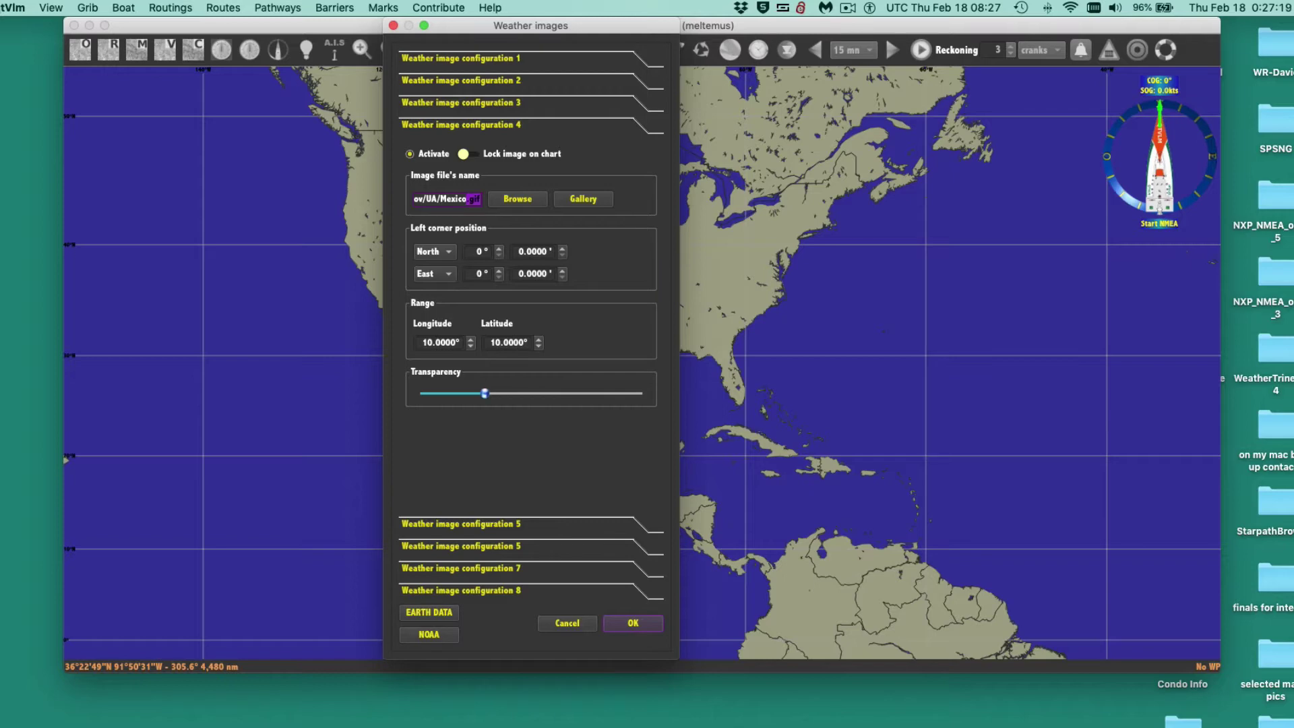
key("super+Tab")
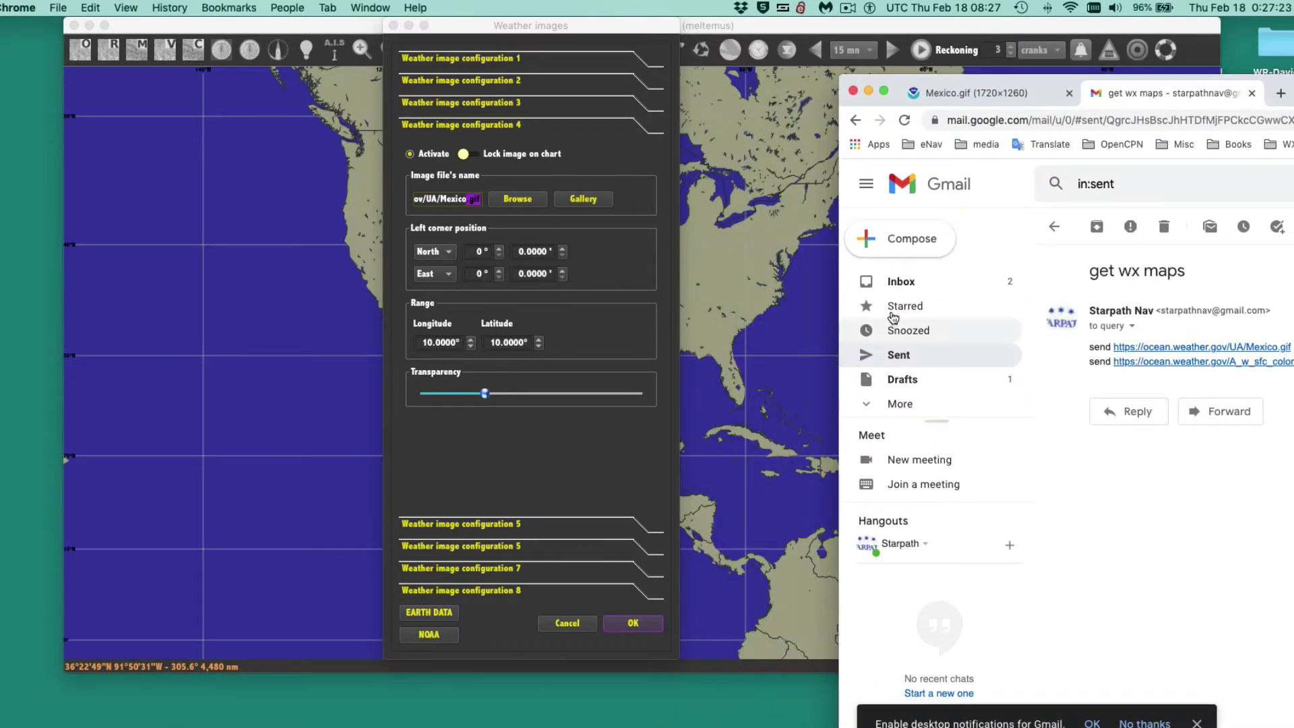
Preview the Mexico.gif reply attachment in an enlarged Chrome window, zooming in and out.
left_click(900, 288)
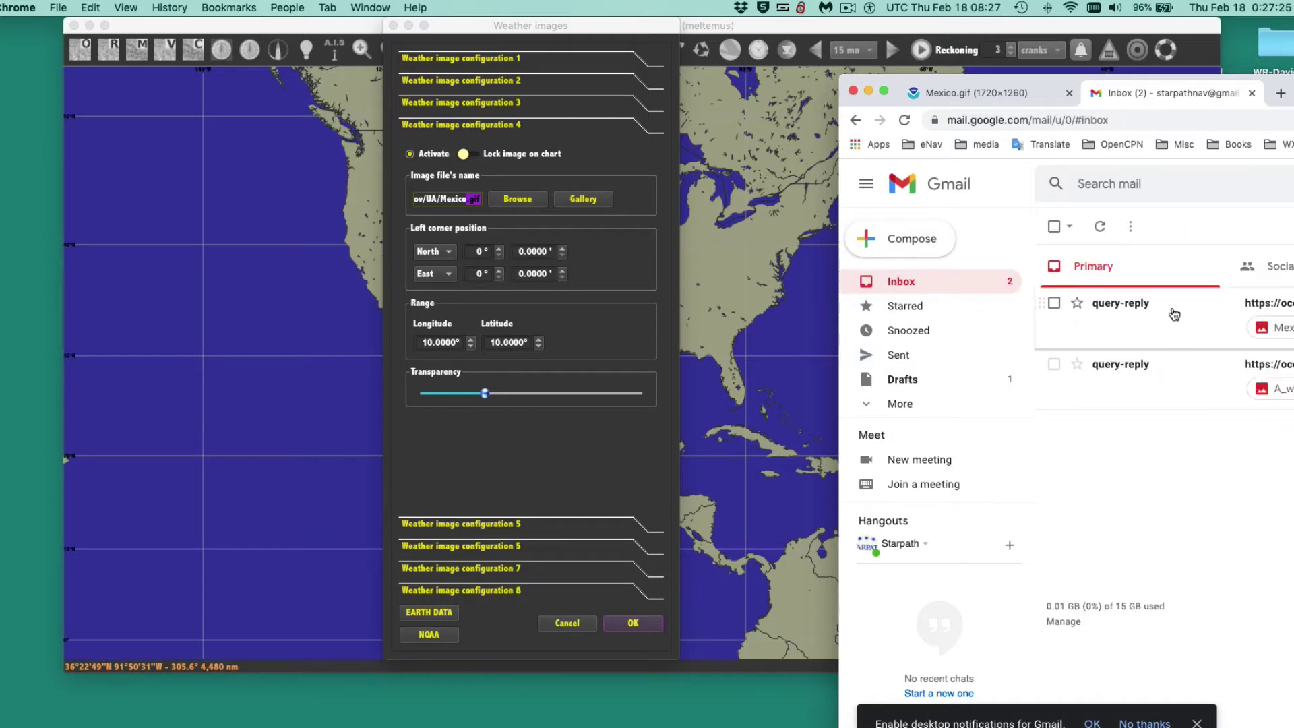
left_click(1284, 328)
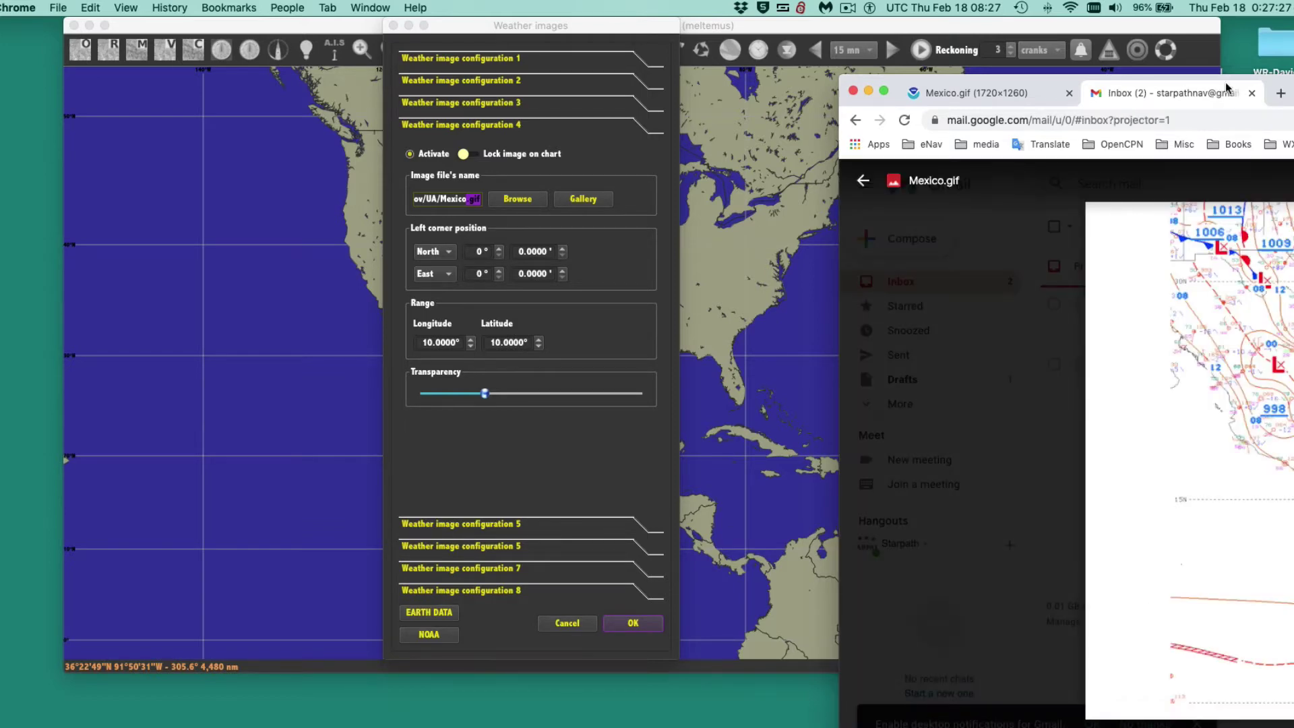
left_click_drag(1290, 85, 1185, 18)
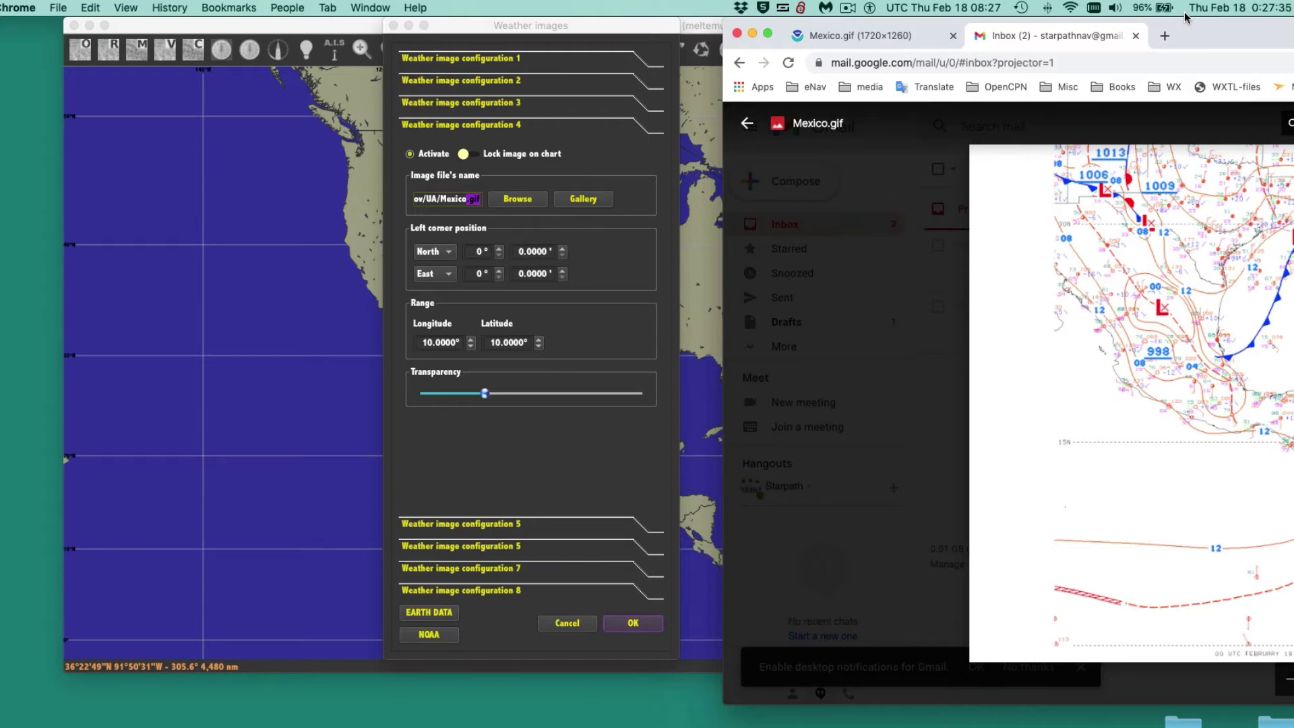
left_click_drag(1185, 17, 865, 17)
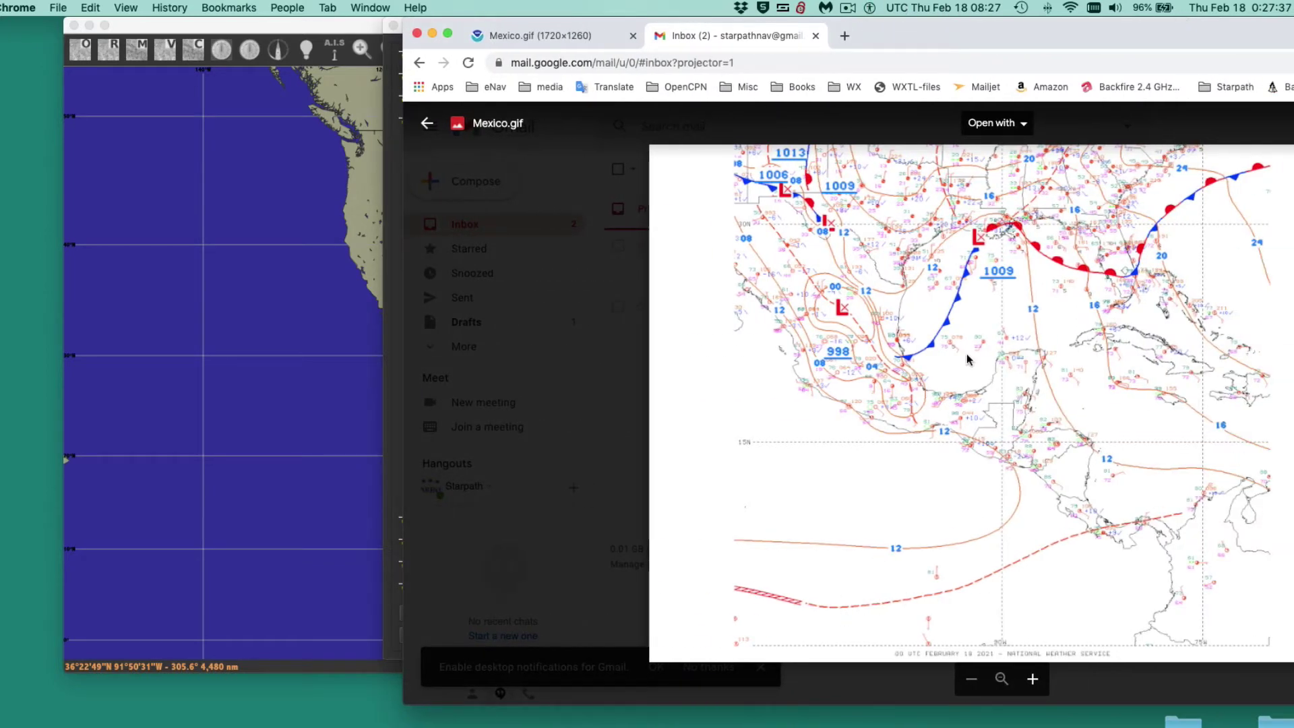
double_click(977, 34)
scroll(642, 476, "up", 3)
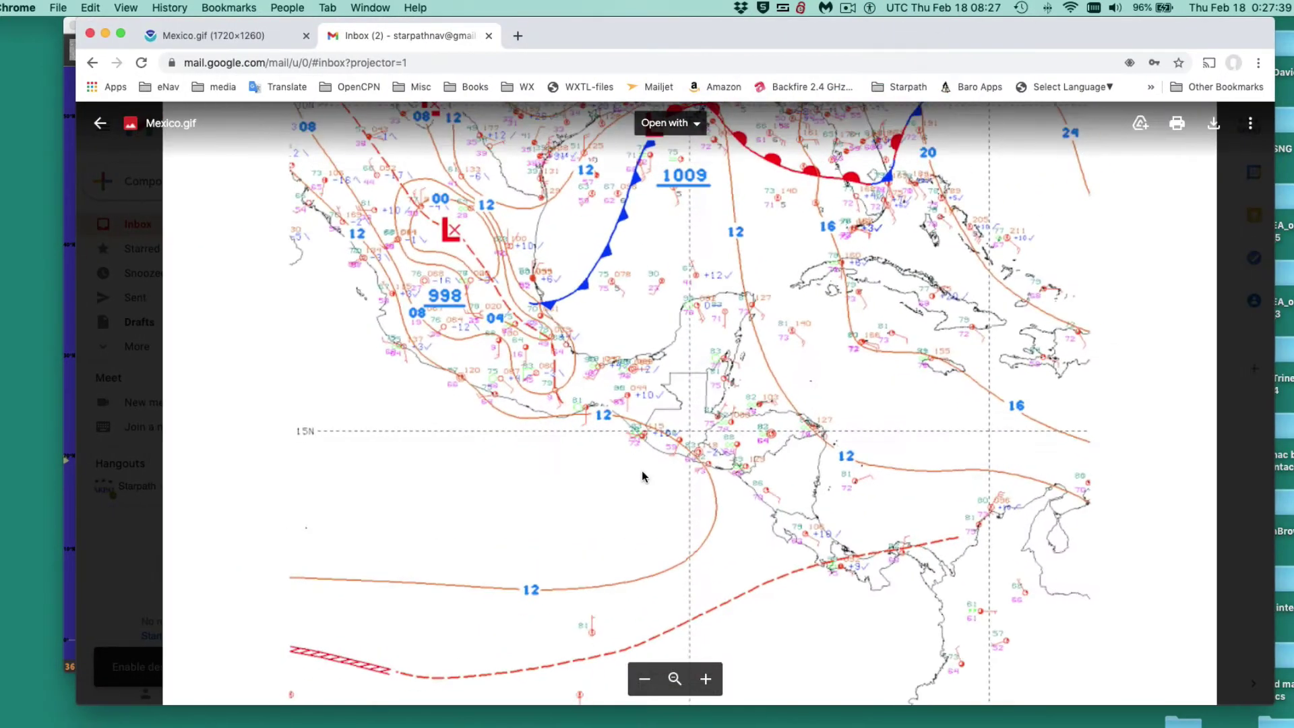
scroll(642, 477, "down", 5)
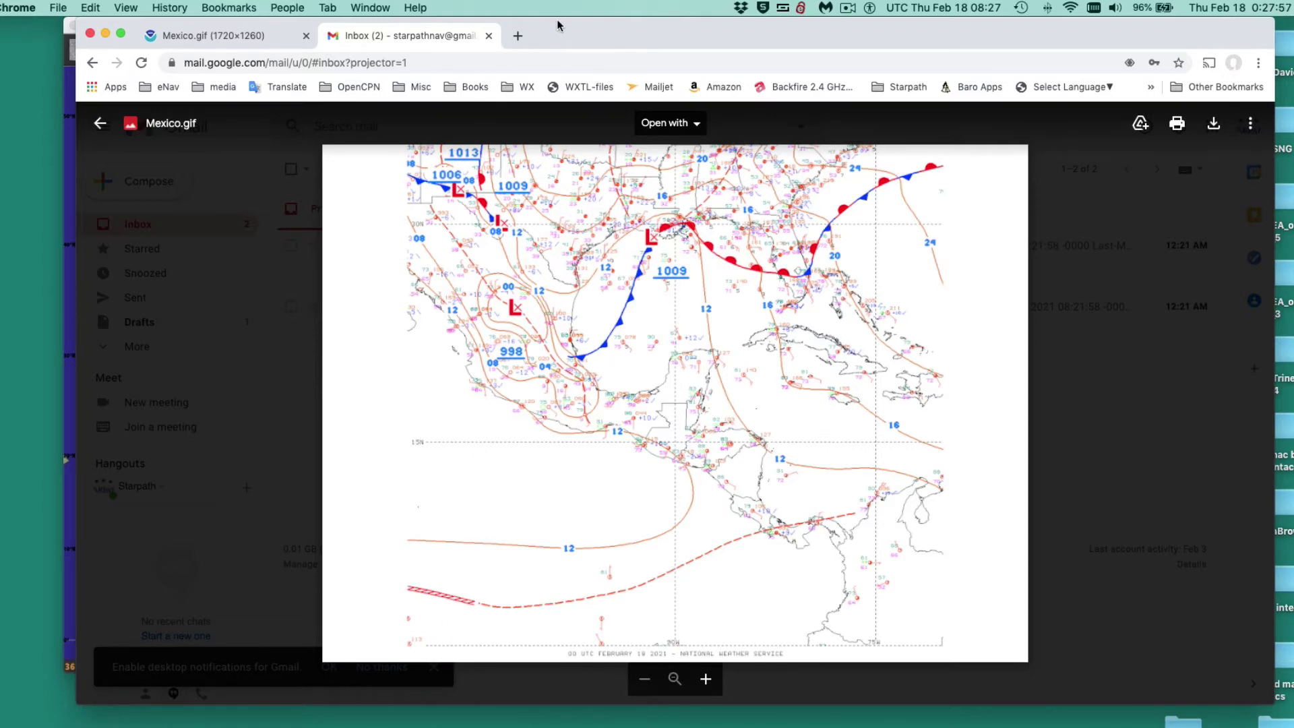
Set the image's left-corner latitude to 35° North and its longitude hemisphere to West.
left_click_drag(557, 30, 1080, 241)
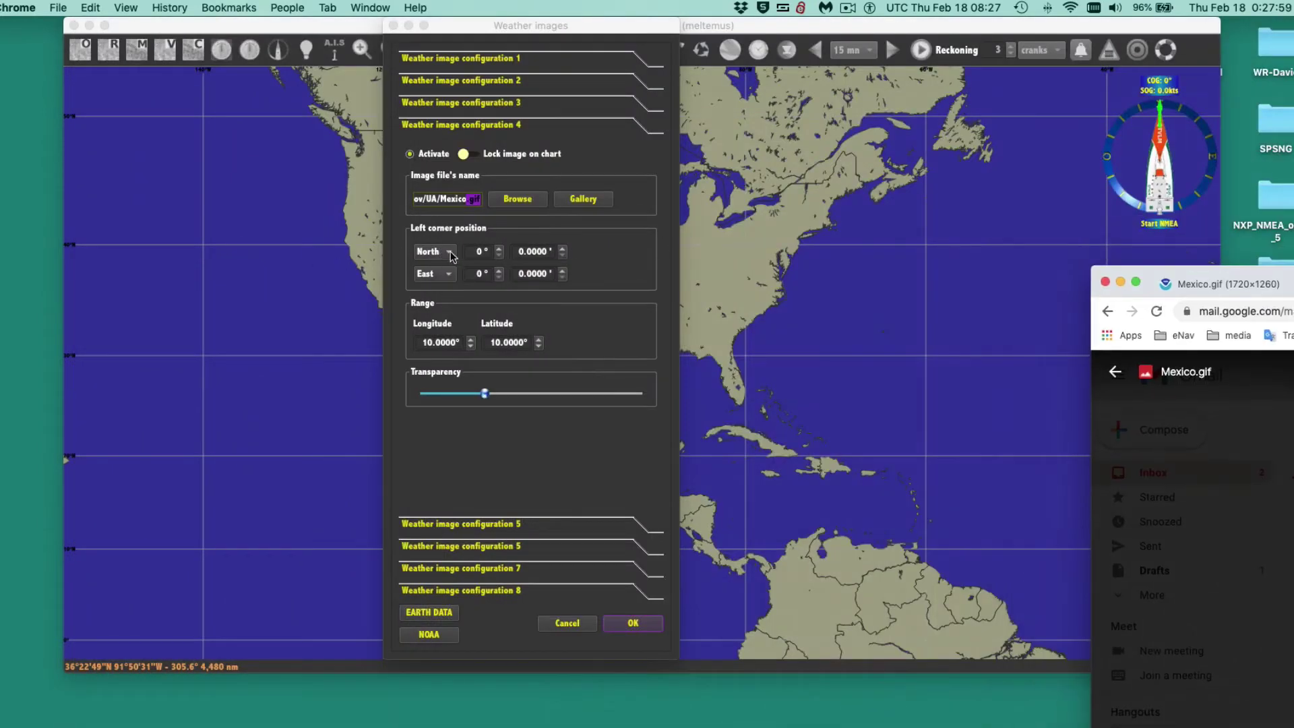
double_click(472, 252)
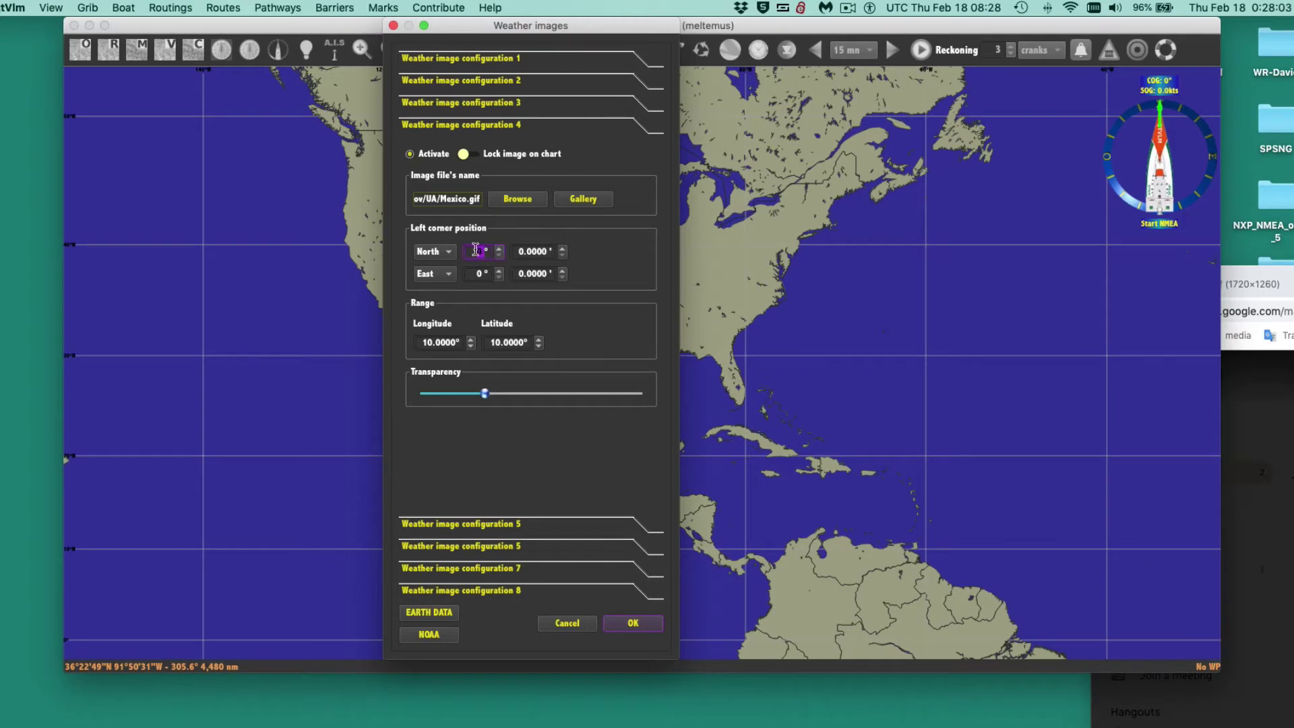
left_click(483, 252)
double_click(481, 252)
left_click(448, 275)
left_click(436, 273)
left_click(431, 295)
Check the Mexico.gif chart and set the left-corner longitude to 110° West.
left_click(1256, 289)
left_click_drag(1266, 270, 586, 20)
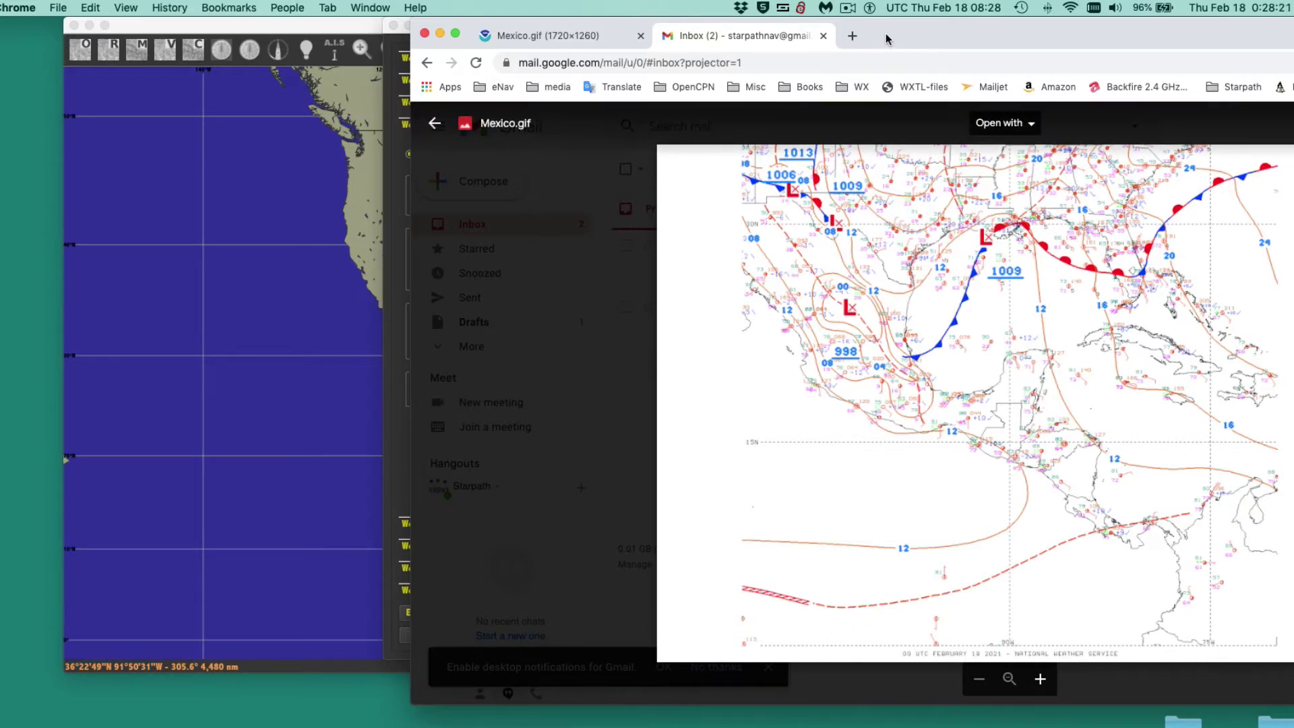
left_click_drag(886, 40, 1107, 155)
left_click(467, 274)
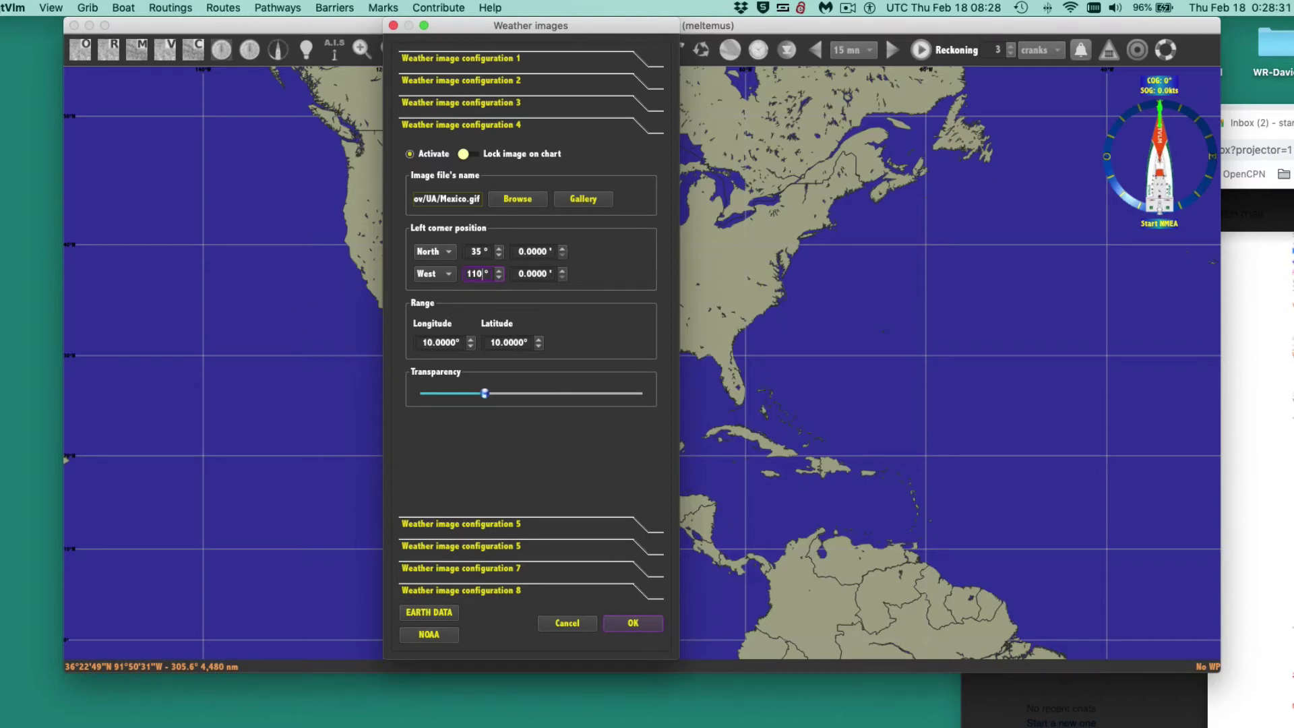
left_click_drag(1256, 111, 442, 24)
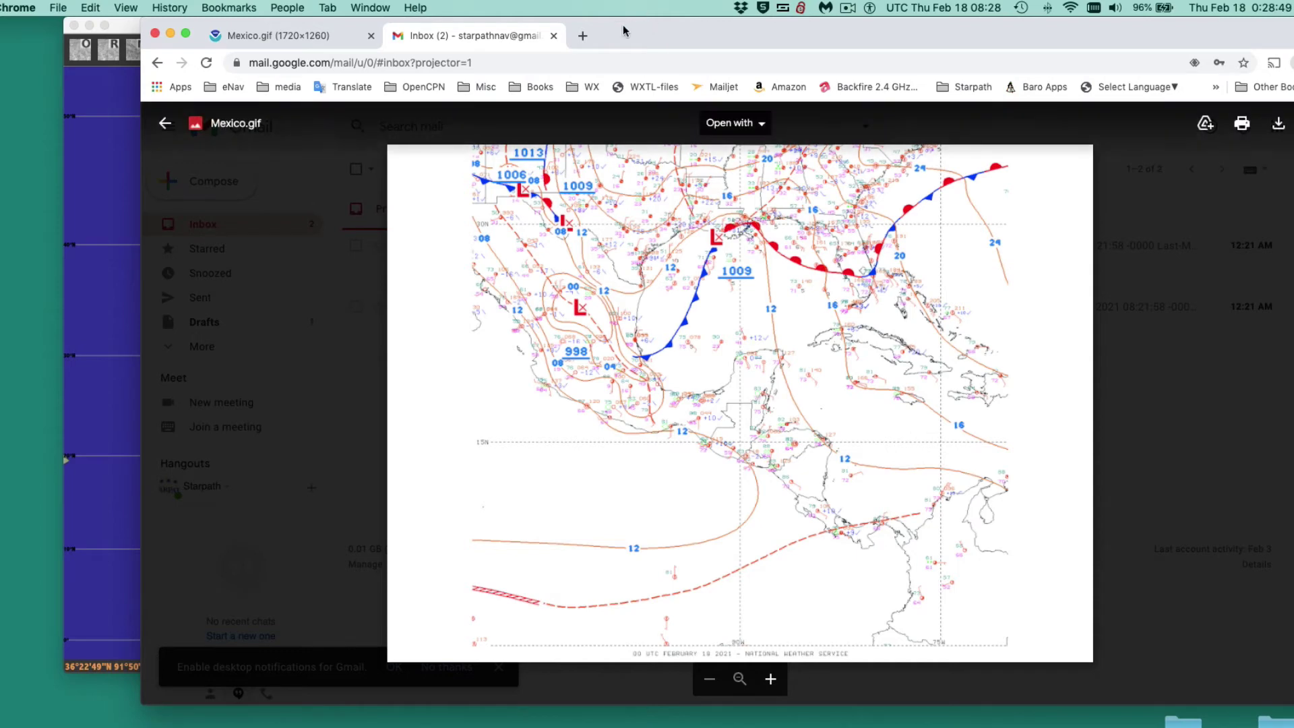
left_click_drag(621, 26, 1290, 156)
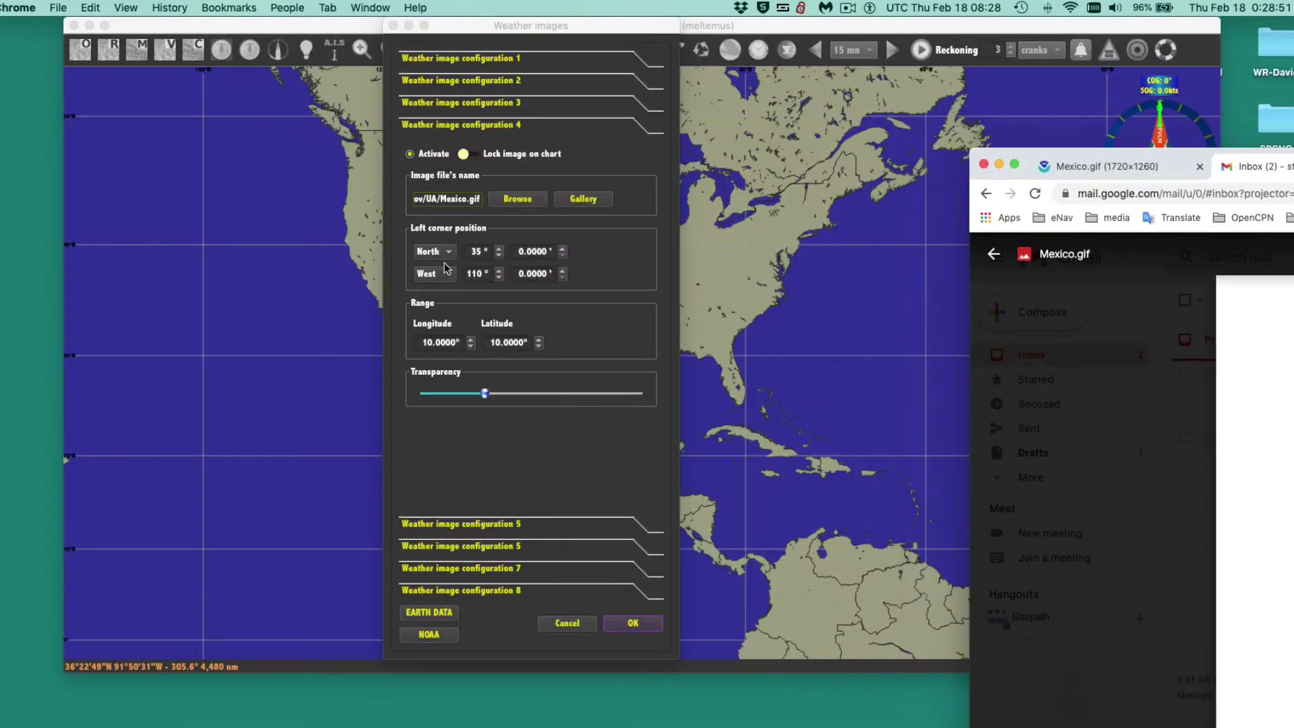
Set configuration 4's longitude range to 40°.
left_click(442, 341)
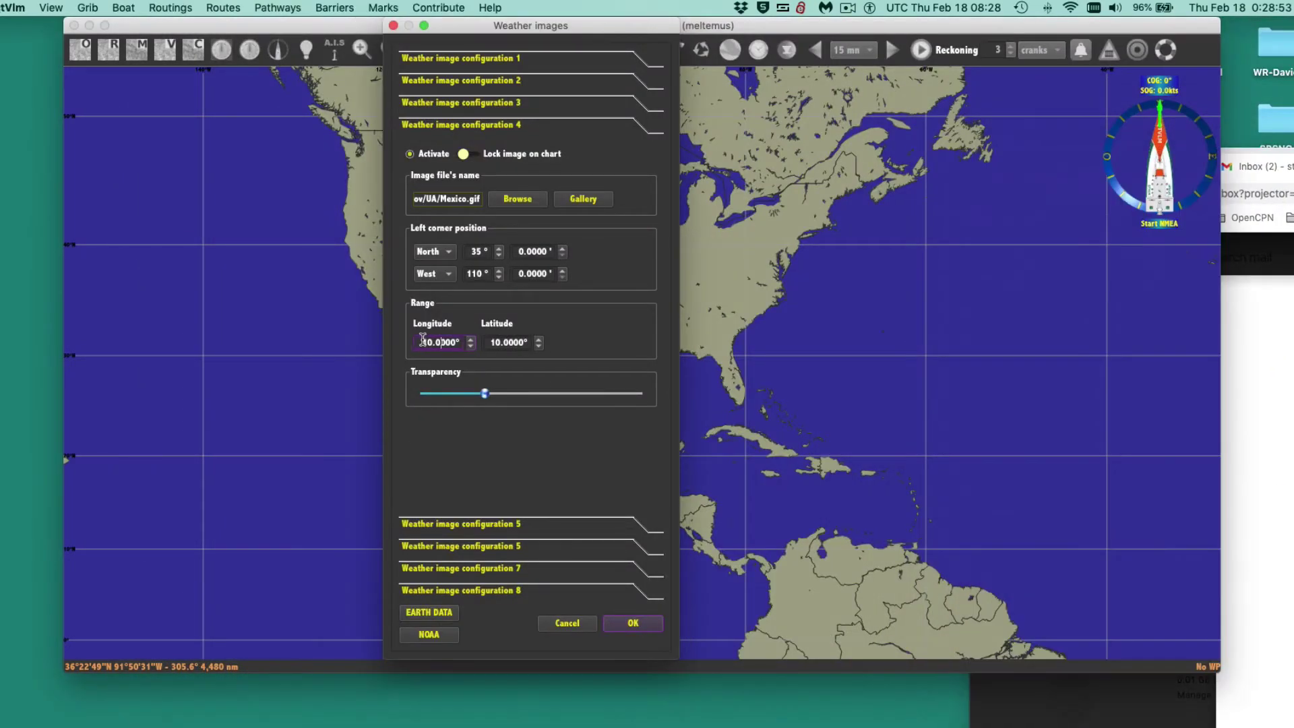
left_click_drag(422, 340, 437, 339)
left_click_drag(458, 342, 373, 331)
type("40.0")
key("Tab")
After rechecking the chart, set the latitude range to 35°, leaving the image unlocked.
key("super+Tab")
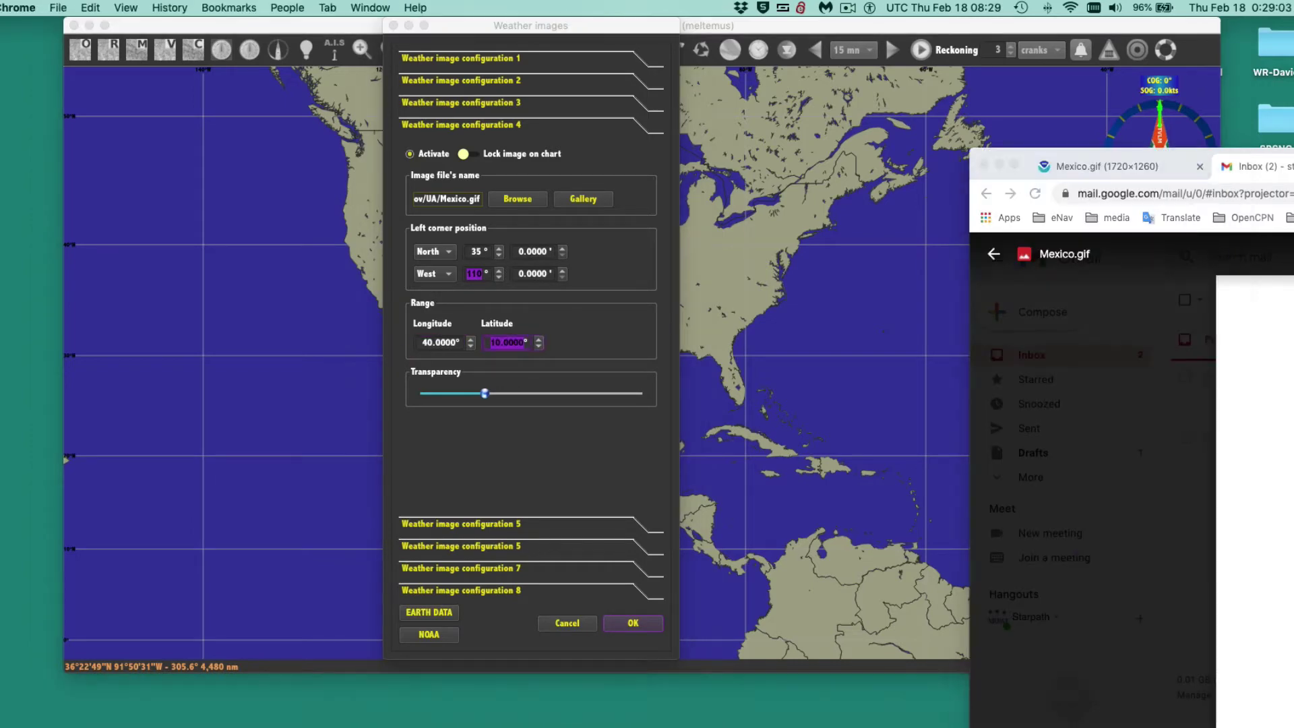
left_click_drag(1072, 155, 385, 24)
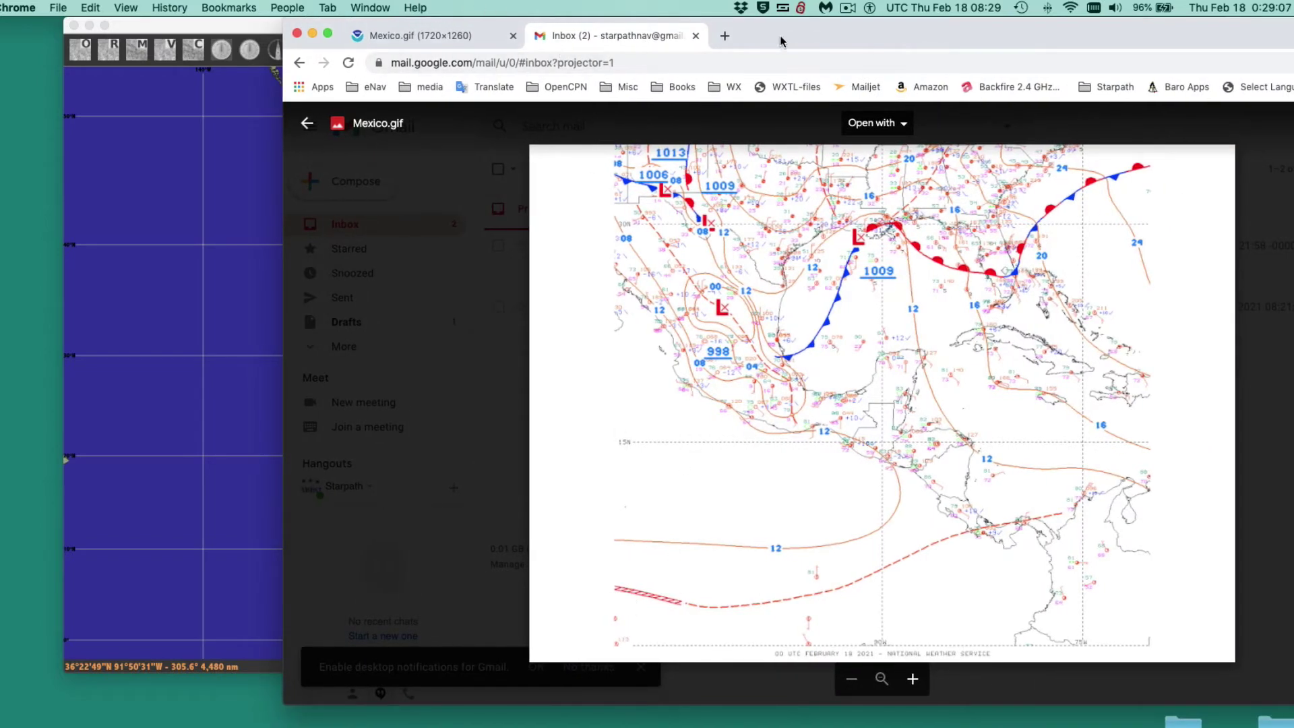
left_click_drag(780, 40, 1293, 278)
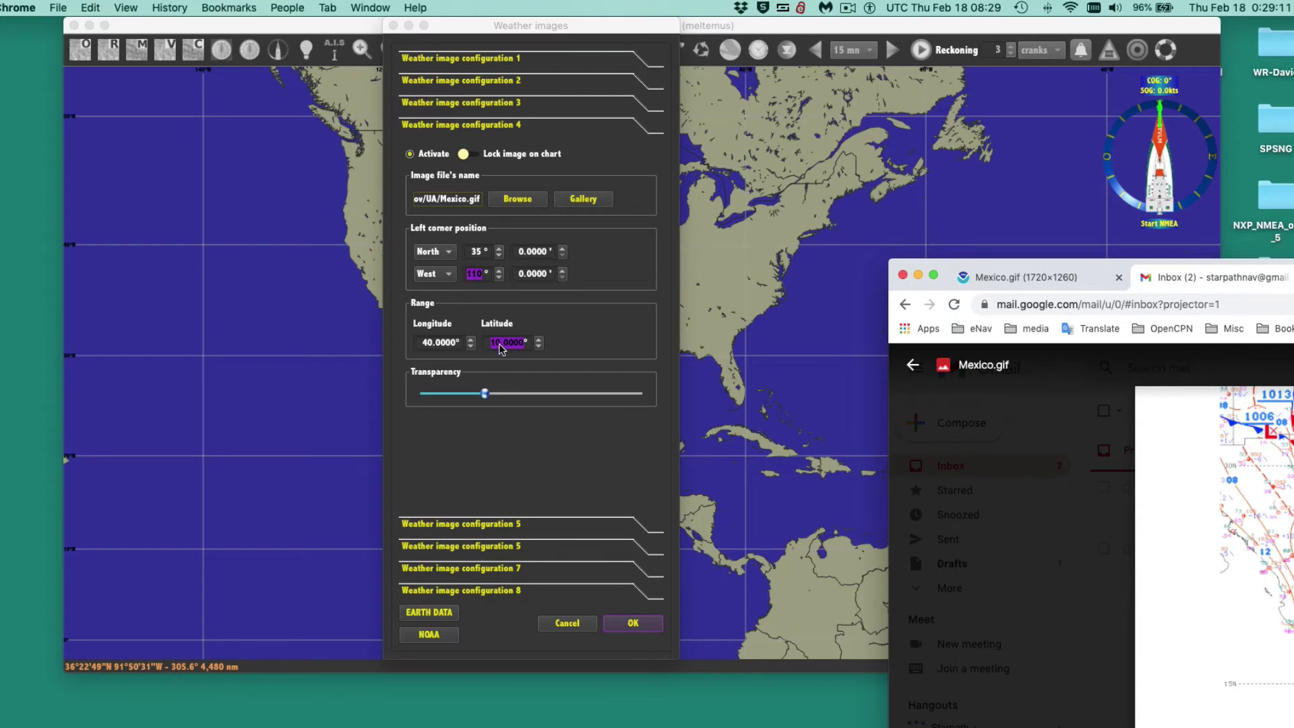
left_click(498, 347)
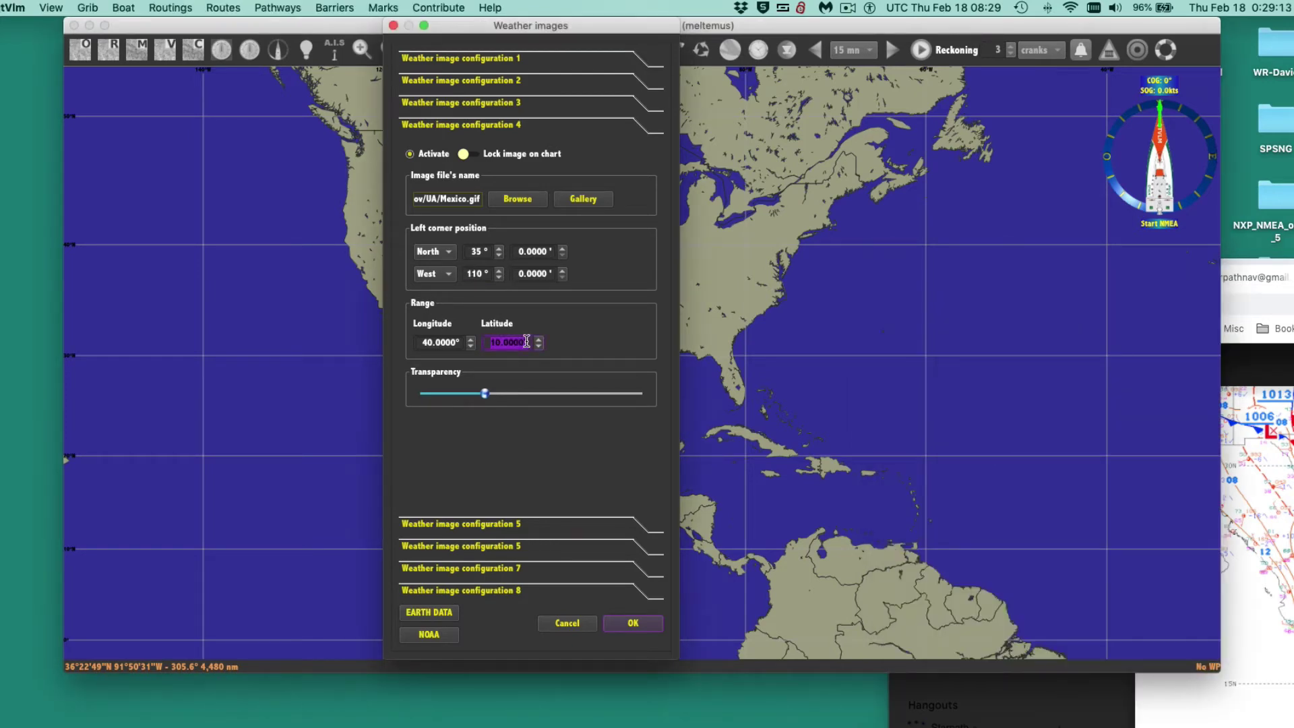
type("35")
key("Tab")
left_click(465, 155)
left_click(469, 156)
left_click_drag(446, 198, 532, 201)
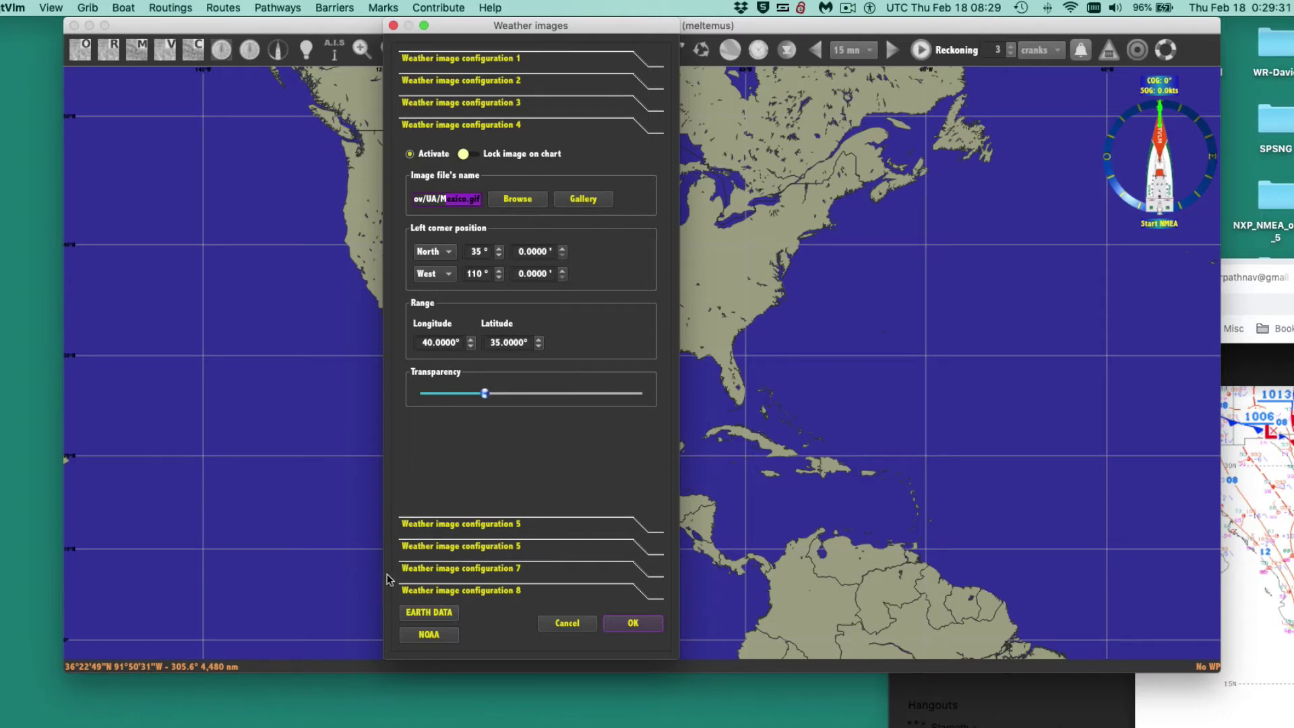
Apply the weather image settings and zoom and pan the chart onto the Mexico overlay.
left_click(639, 623)
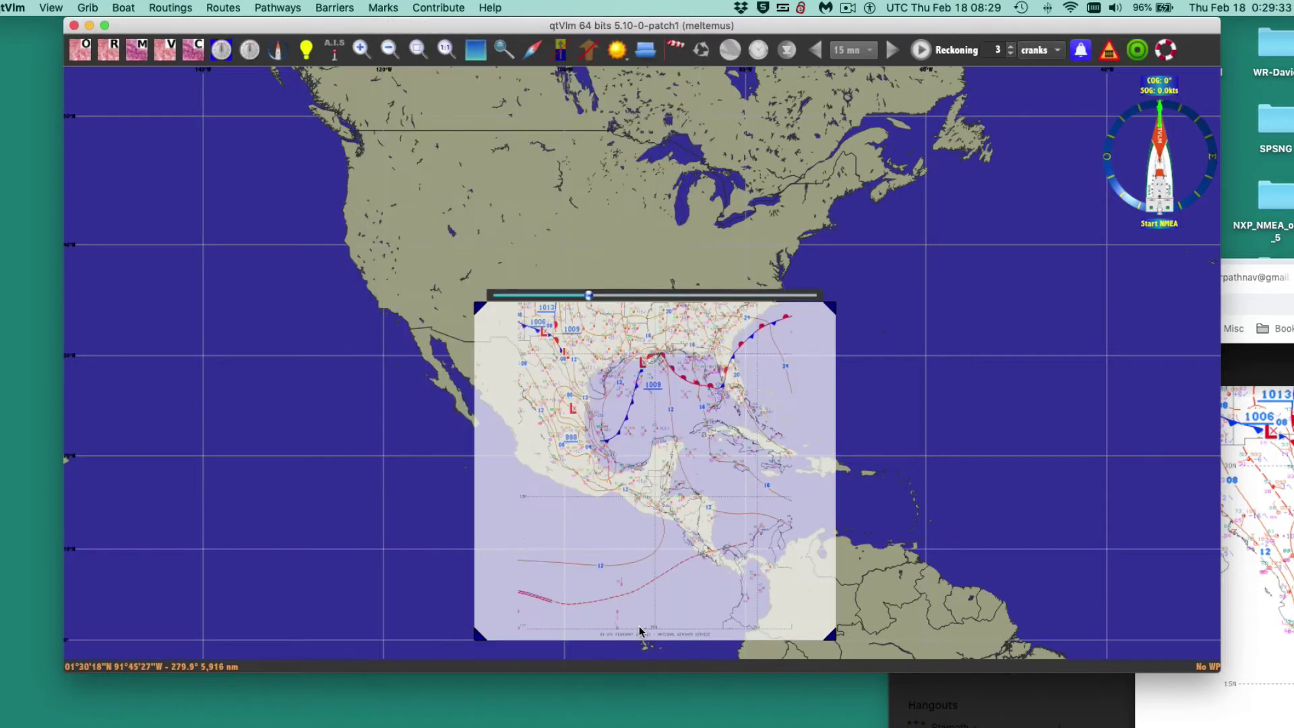
scroll(645, 377, "up", 2)
scroll(645, 377, "up", 2)
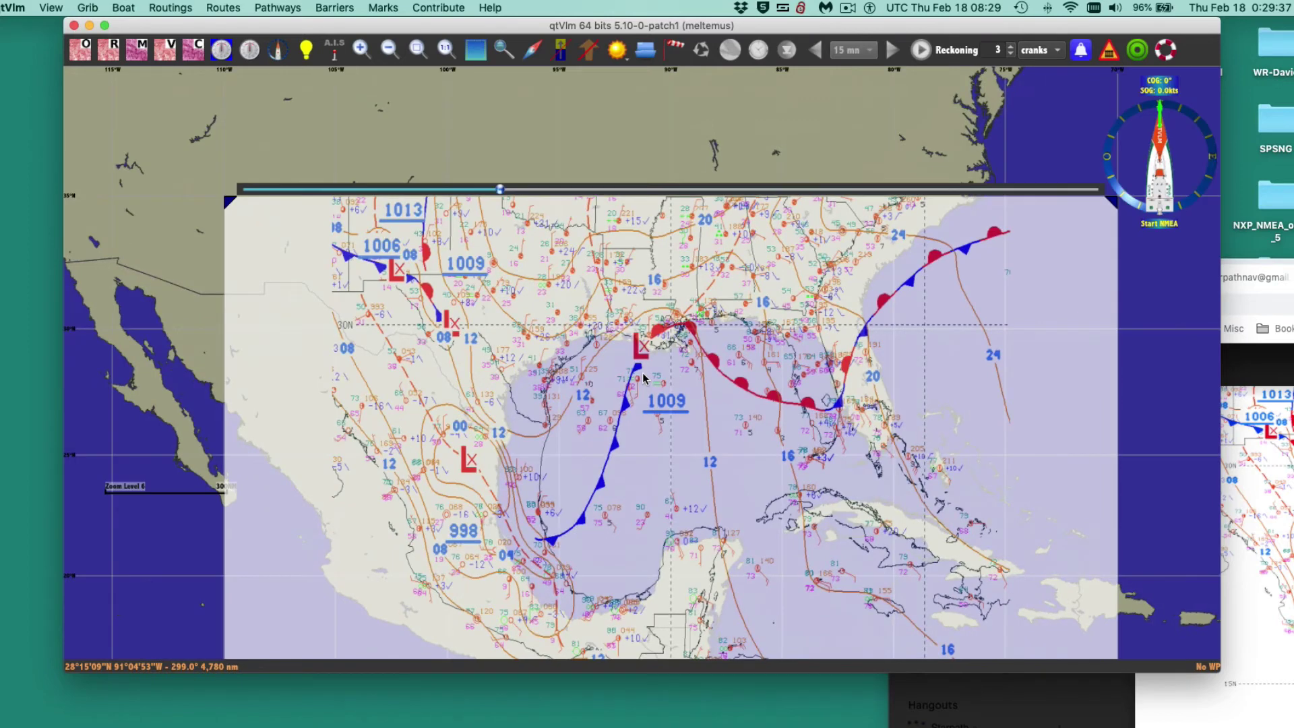
left_click_drag(624, 125, 590, 25)
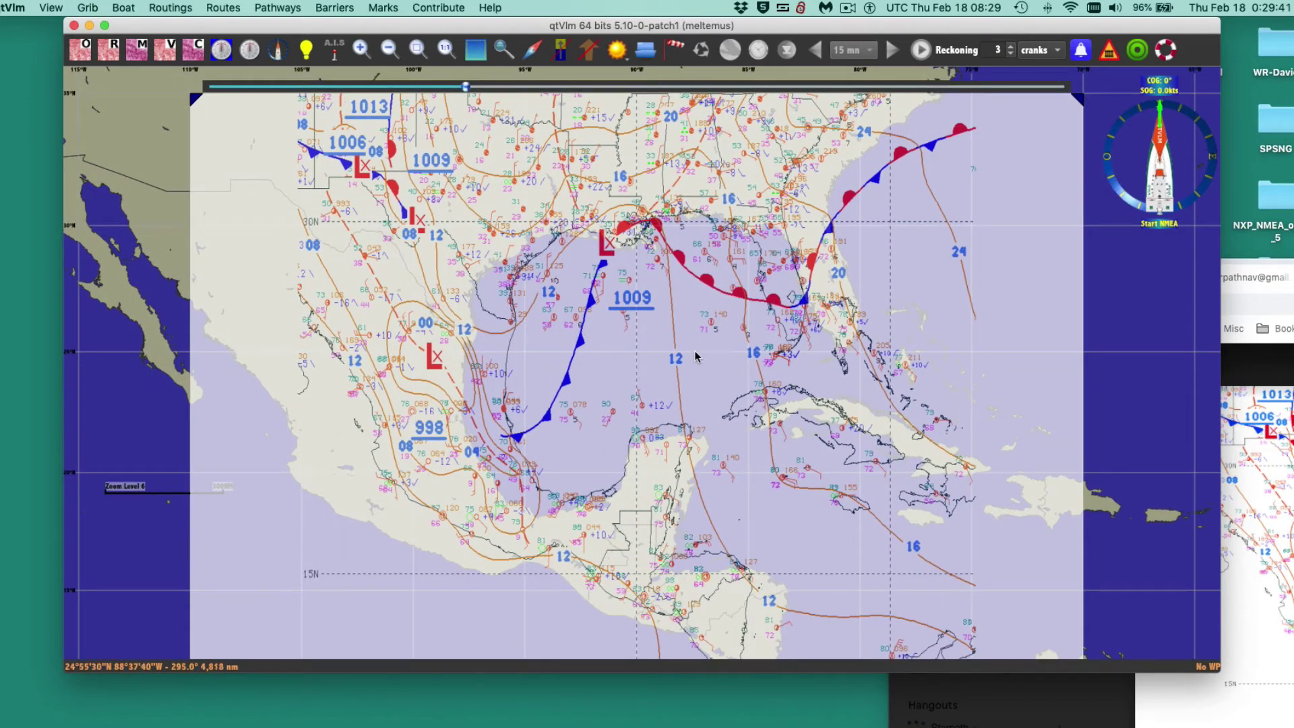
left_click_drag(721, 386, 764, 389)
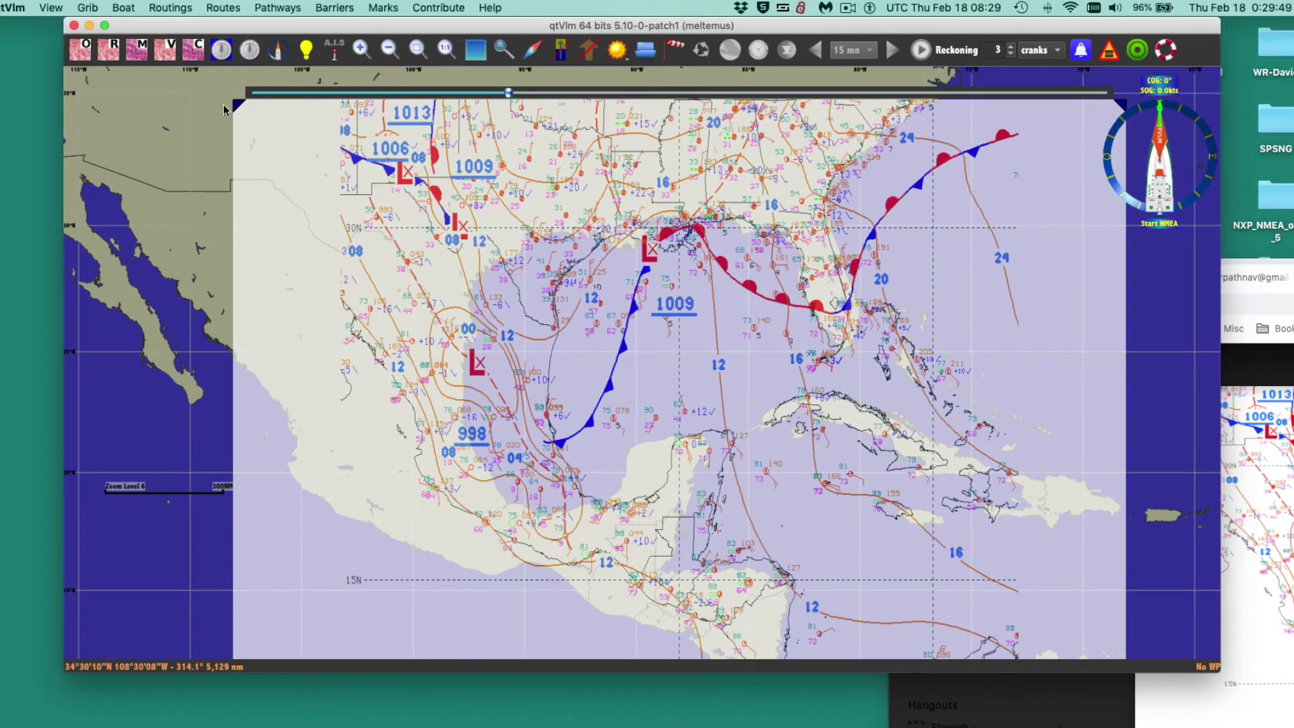
Widen the qtVlm window and stretch the overlay's west and east edges to match the coastlines.
left_click_drag(236, 104, 103, 105)
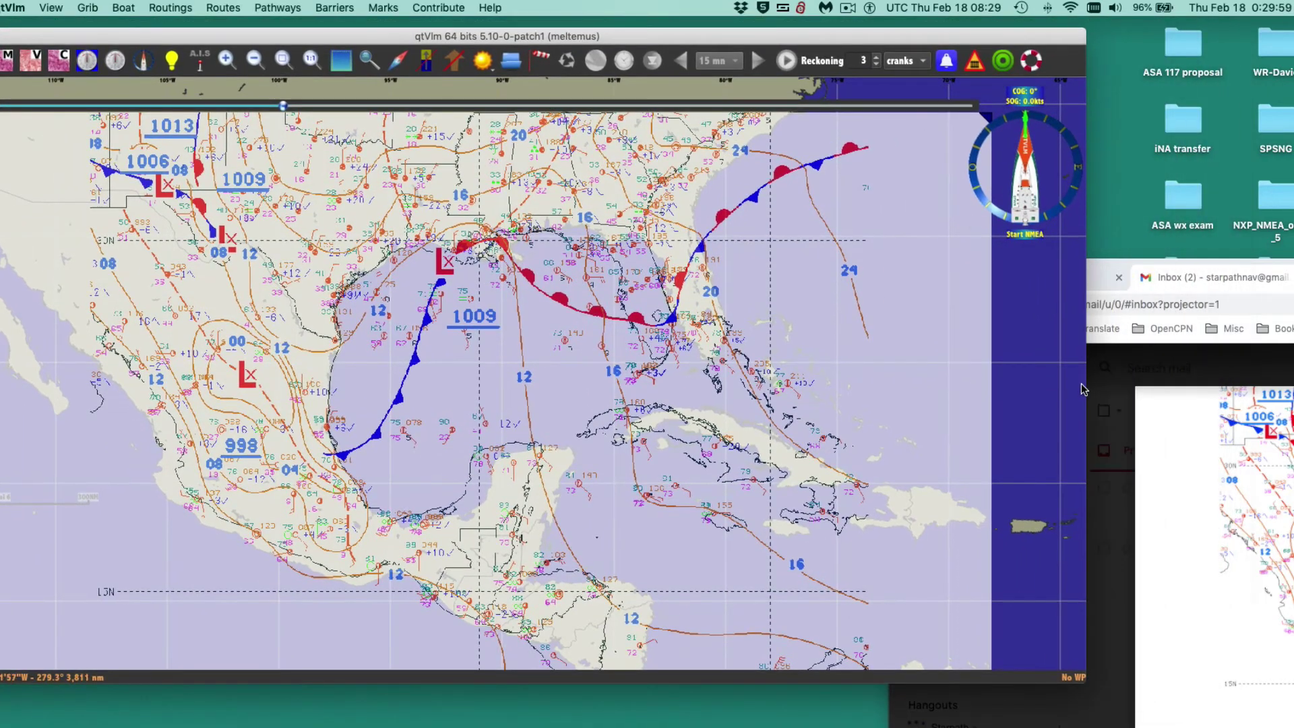
left_click_drag(1081, 389, 1293, 377)
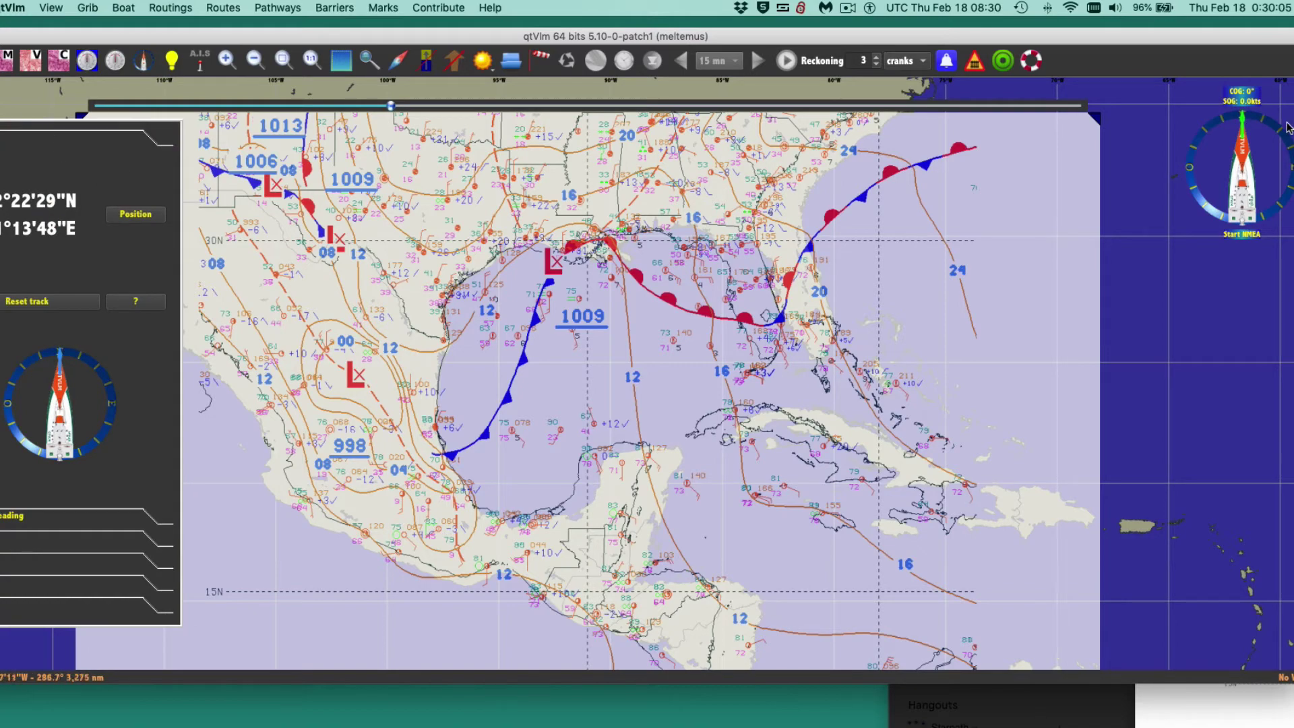
left_click_drag(1094, 115, 1171, 118)
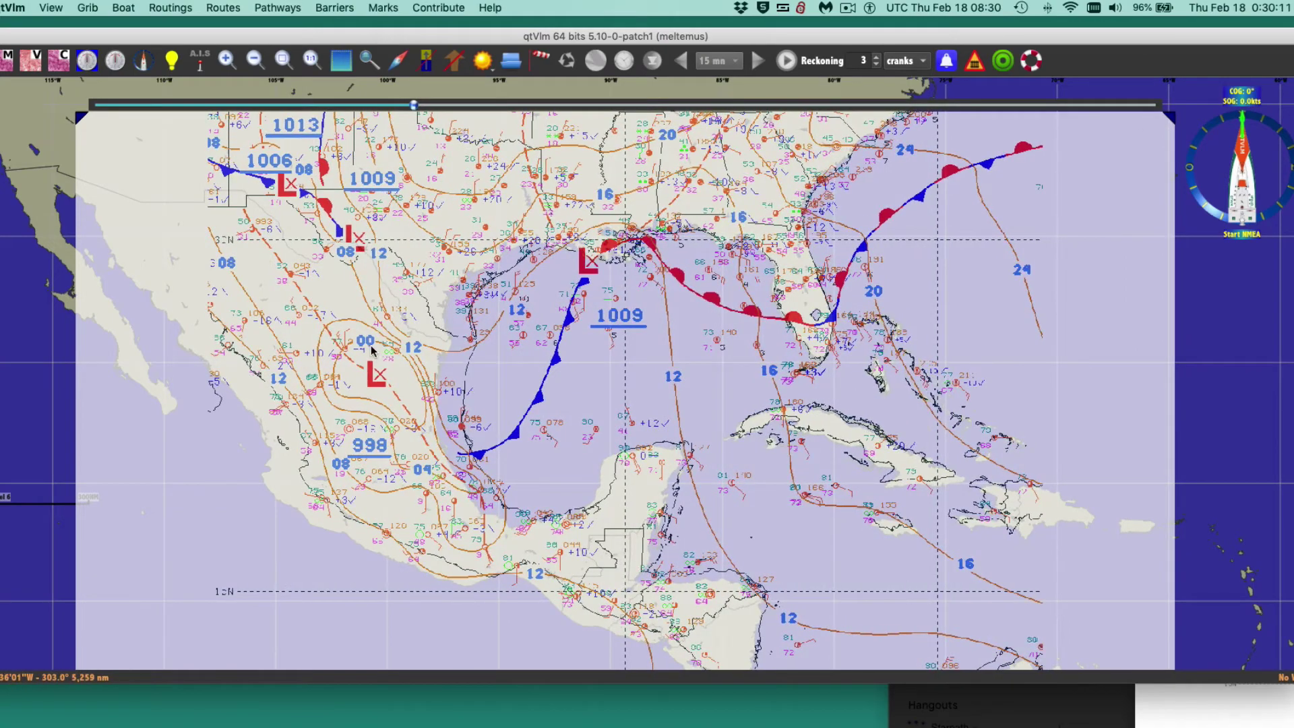
left_click_drag(75, 115, 31, 115)
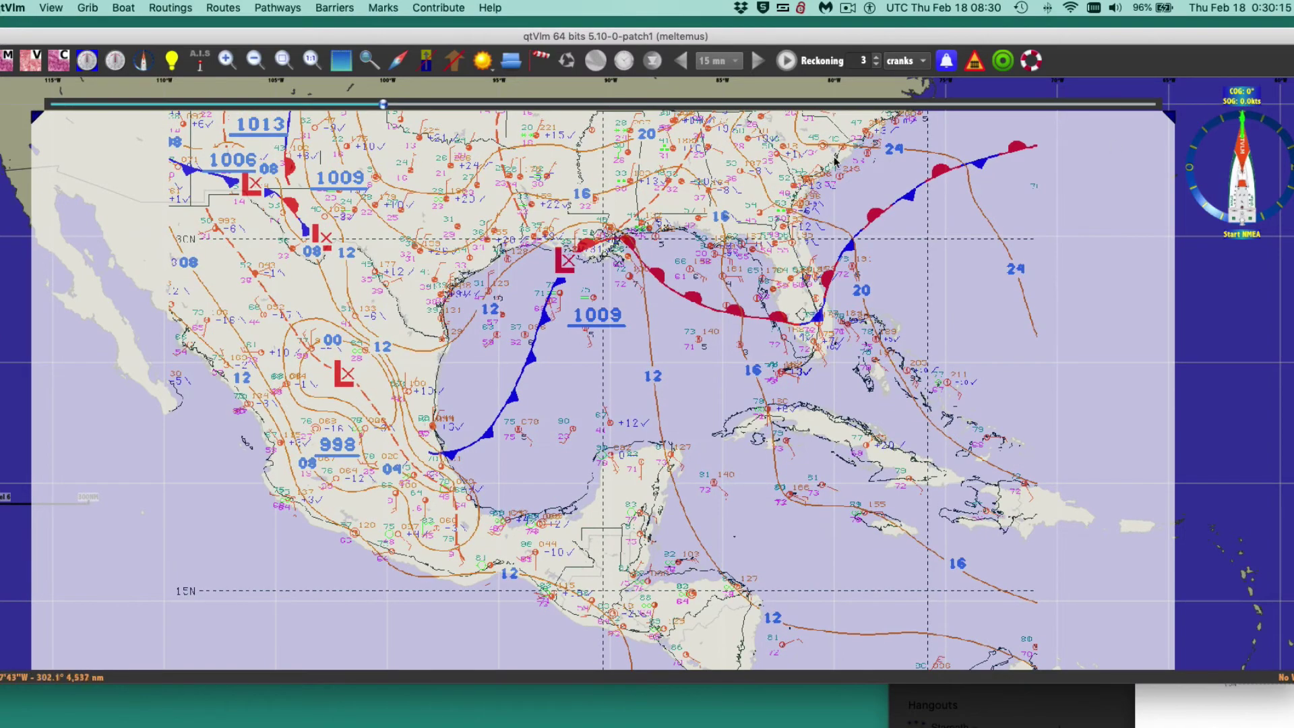
left_click_drag(1170, 120, 1194, 115)
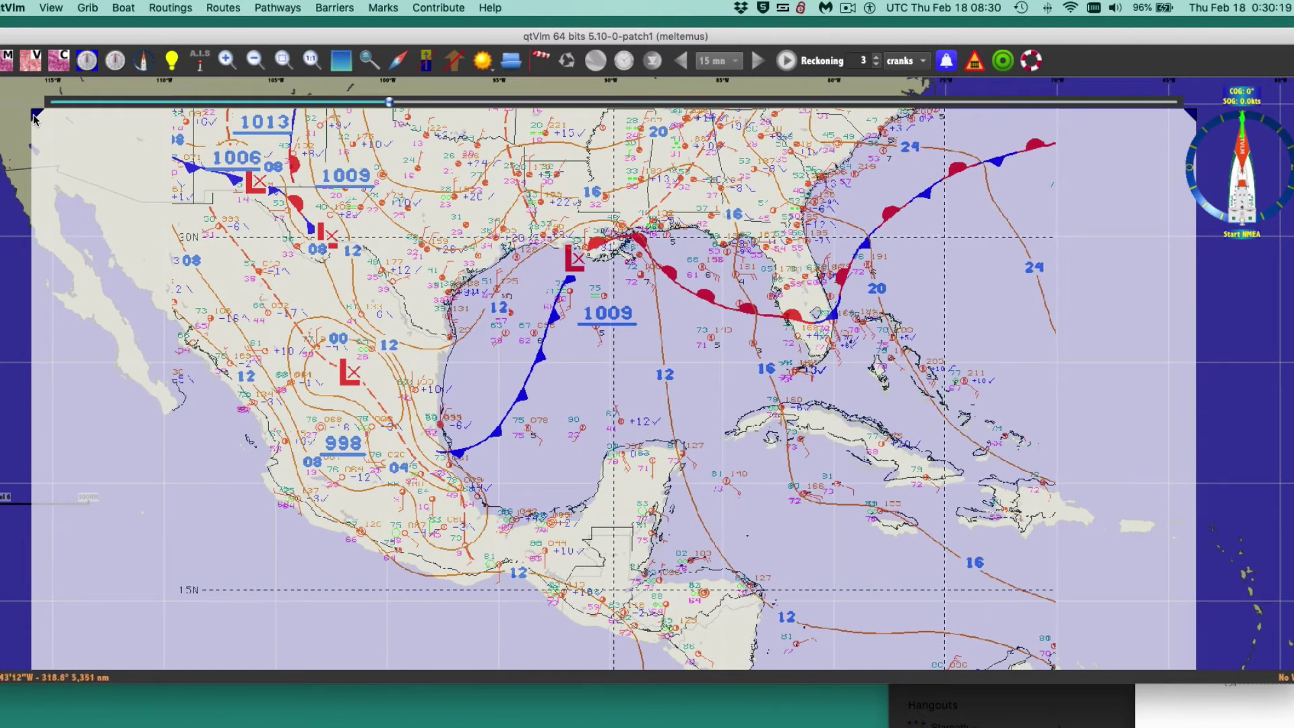
left_click_drag(34, 116, 25, 113)
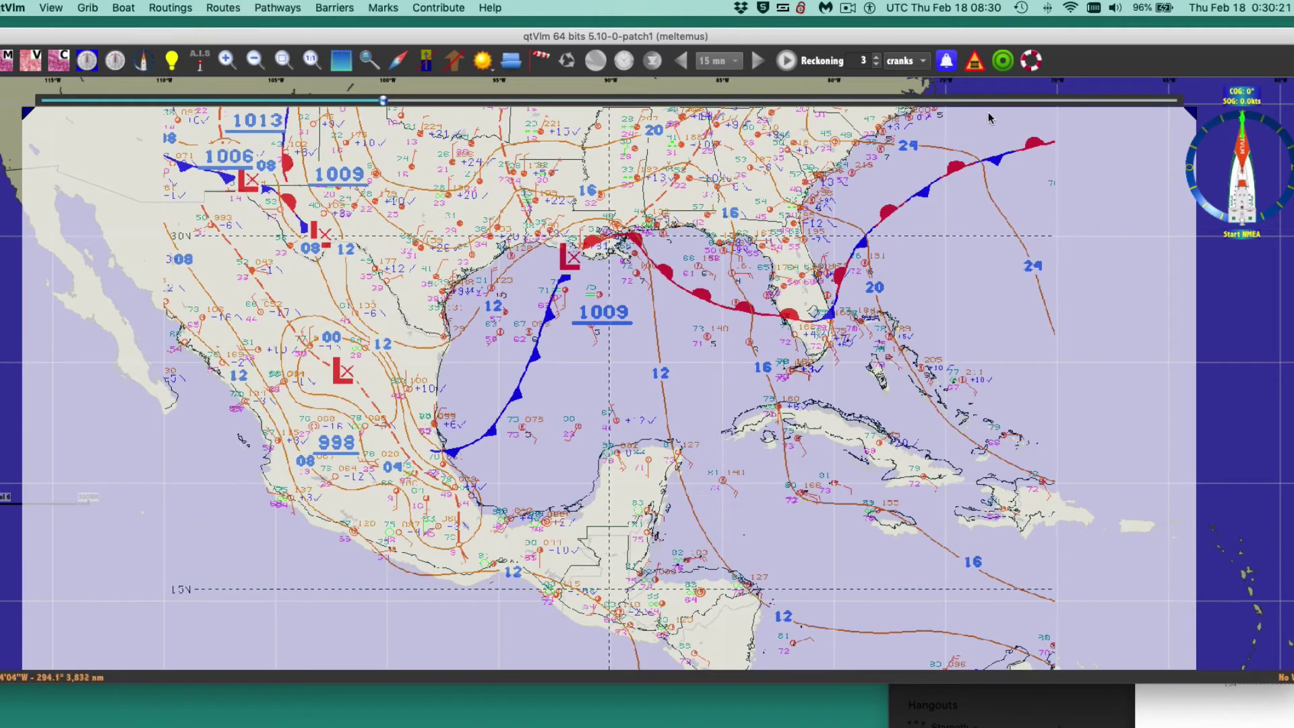
left_click_drag(1192, 112, 1197, 112)
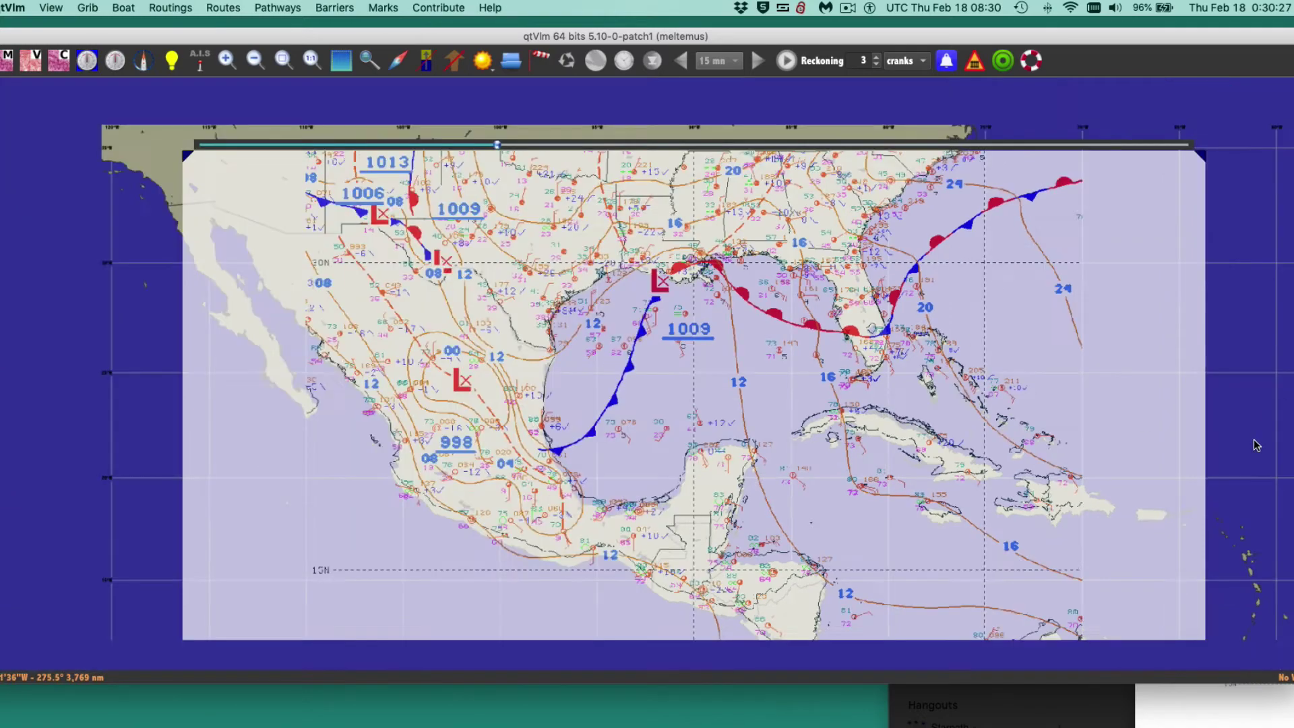
Stretch the overlay's lower-right corner slightly south and east, then zoom in on Colombia near 75°W.
scroll(1255, 444, "up", 1)
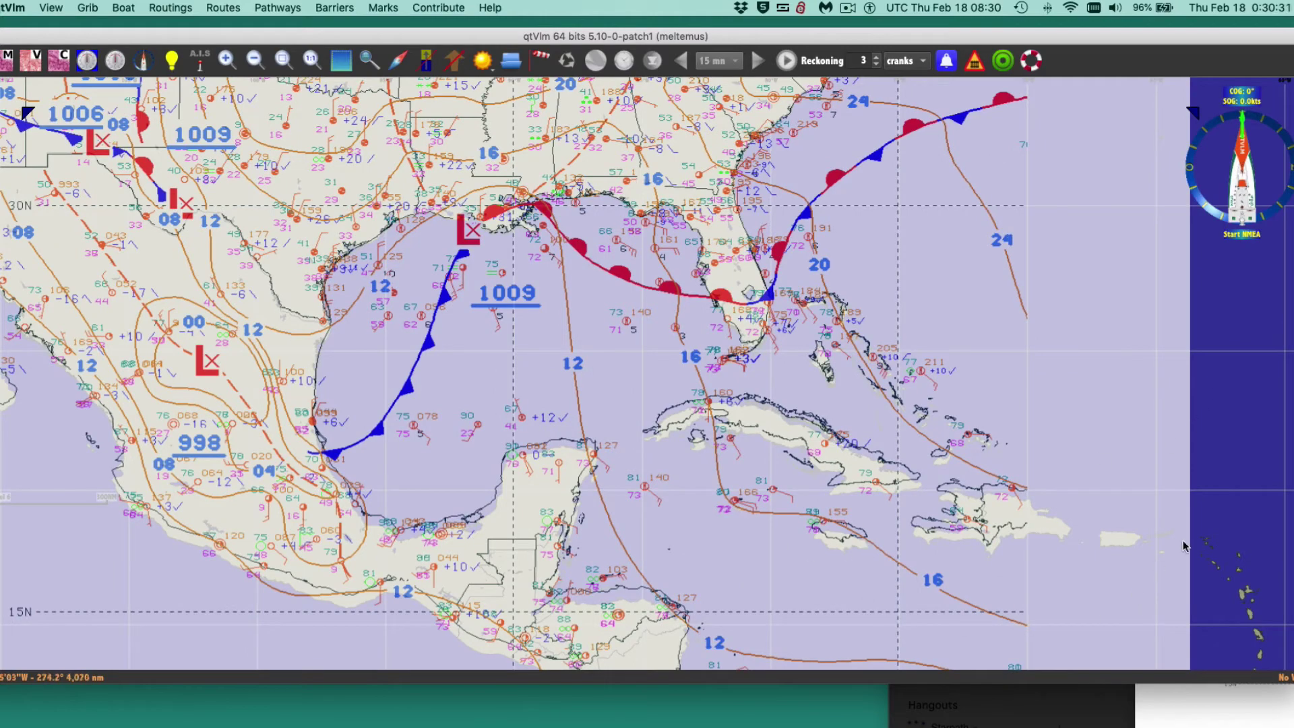
scroll(1230, 416, "down", 2)
scroll(1230, 416, "down", 1)
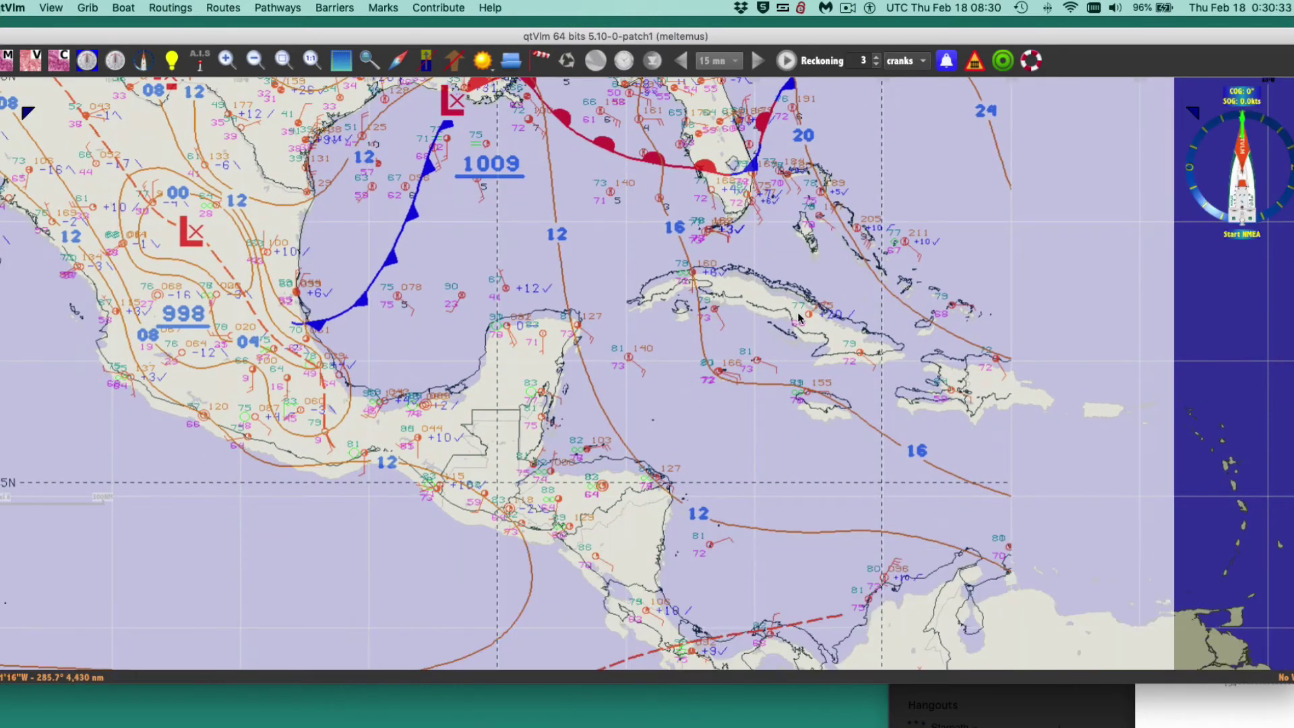
scroll(1246, 376, "down", 2)
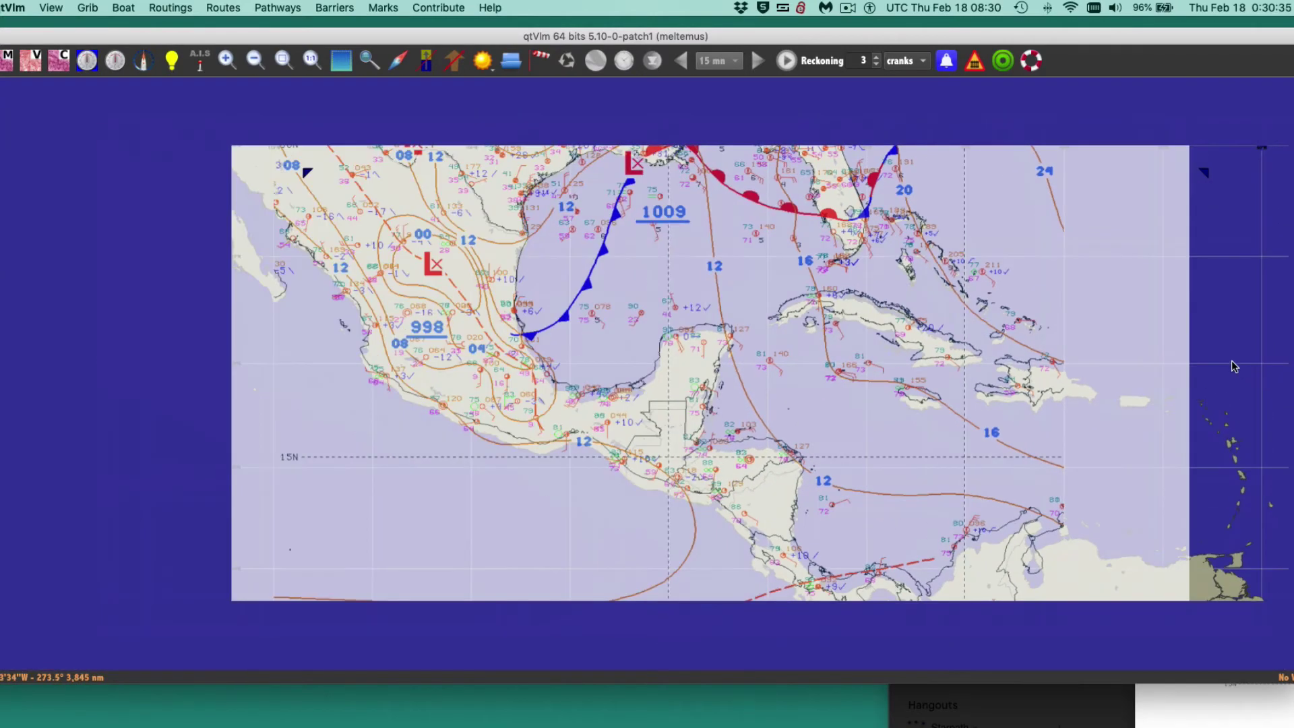
scroll(1230, 351, "up", 1)
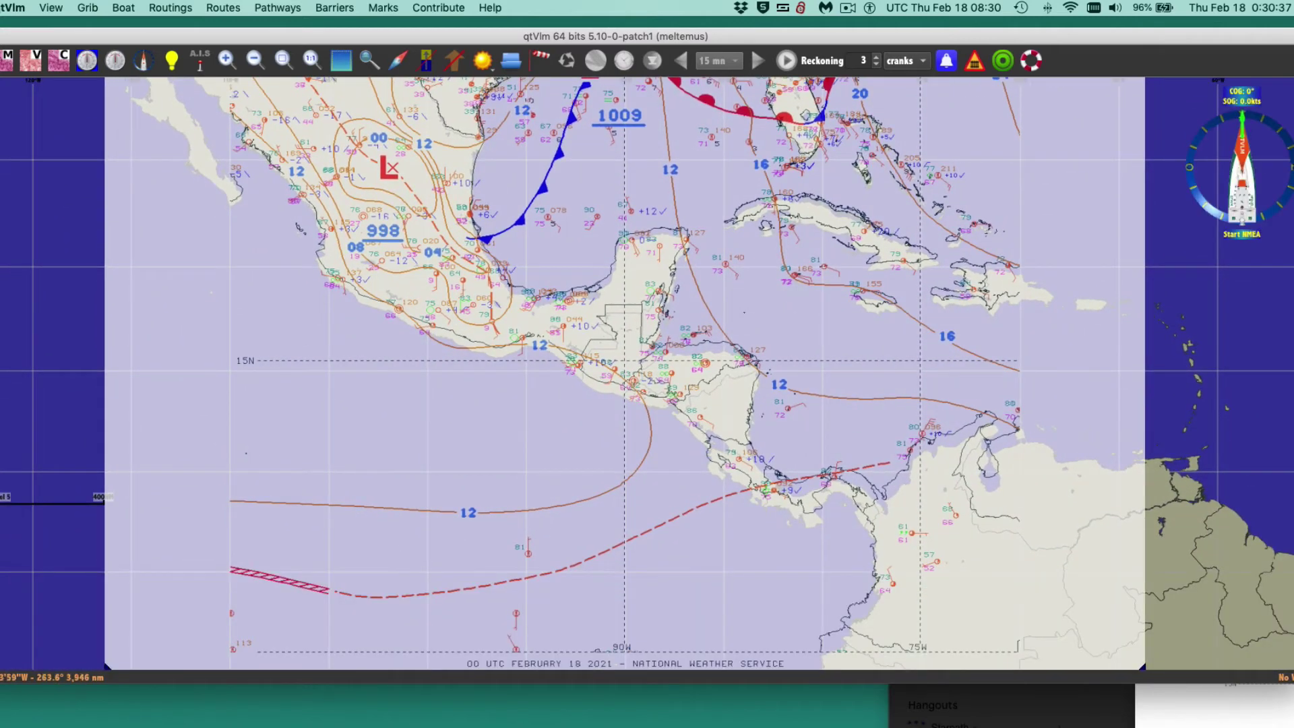
scroll(1260, 364, "down", 1)
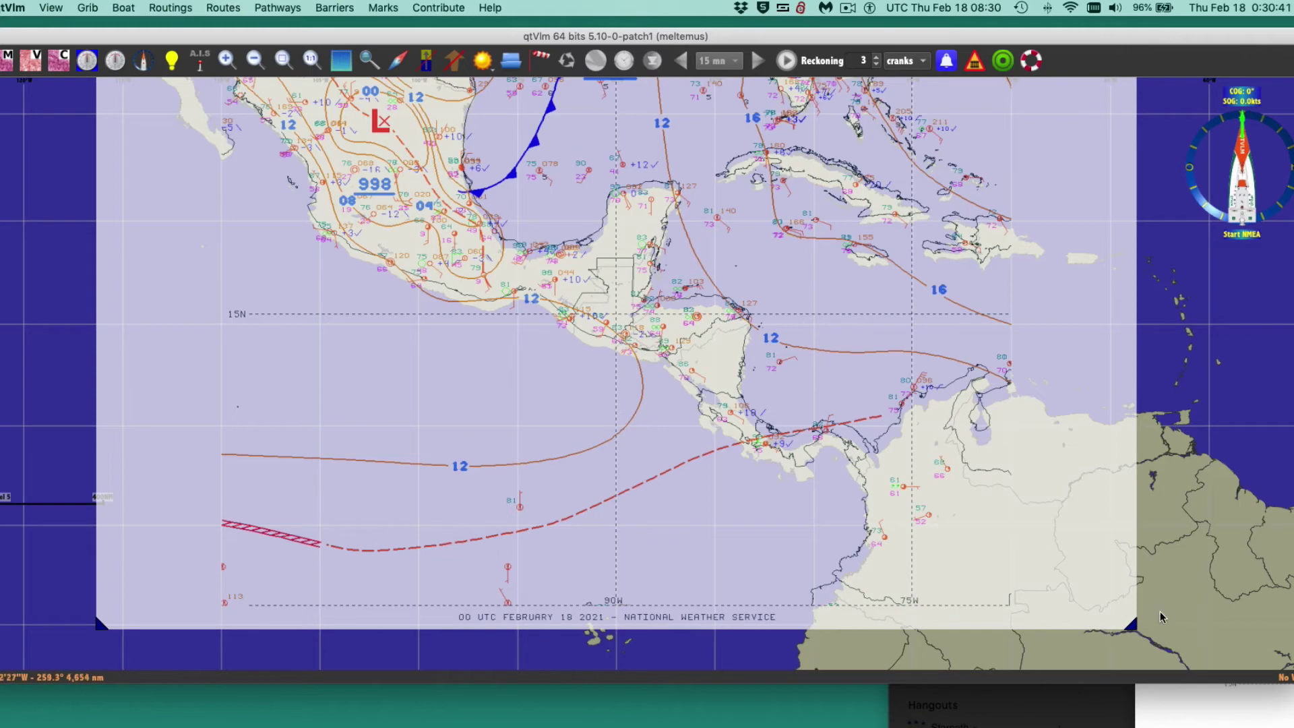
left_click_drag(1135, 625, 1130, 640)
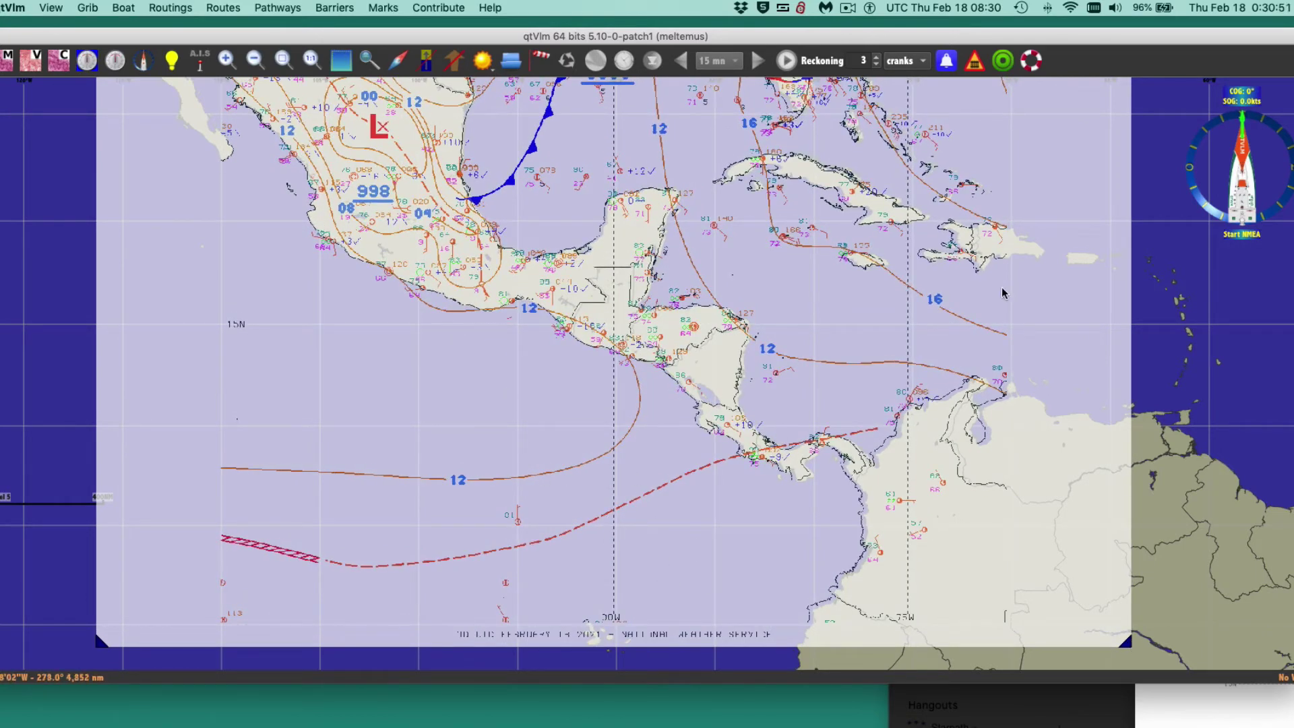
left_click_drag(1127, 639, 1130, 638)
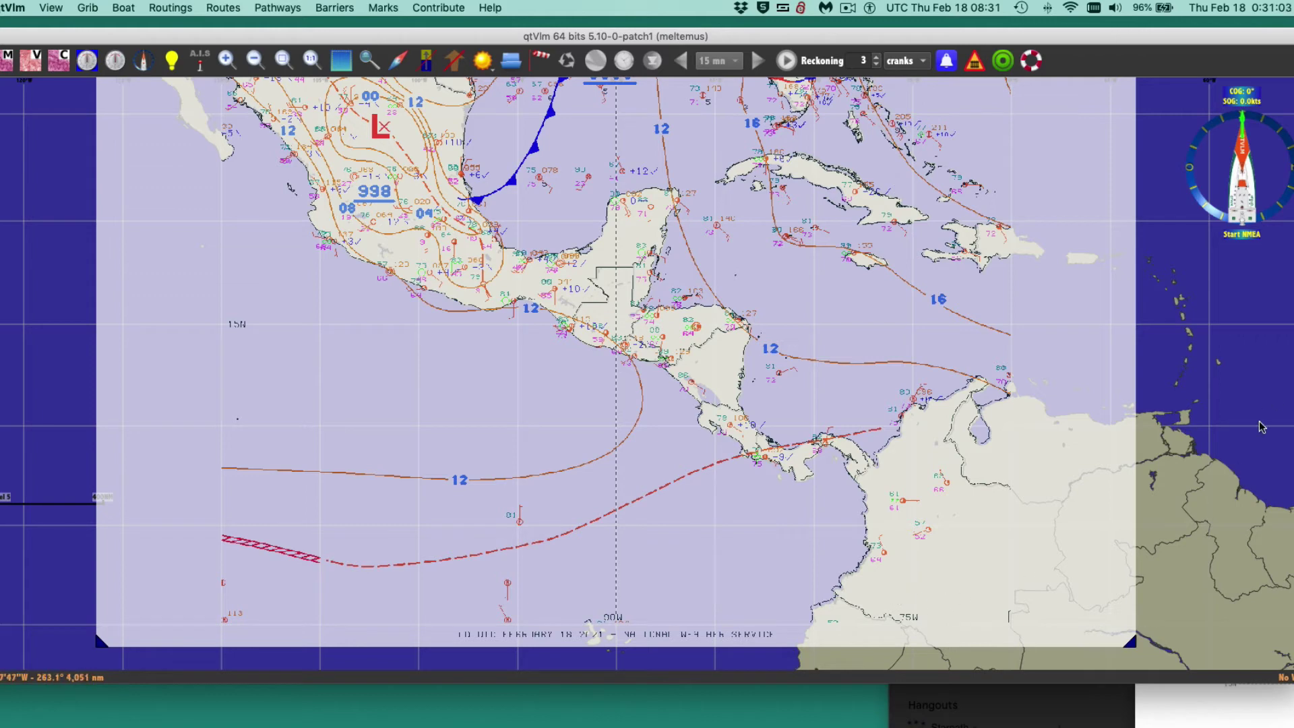
scroll(1255, 423, "up", 2)
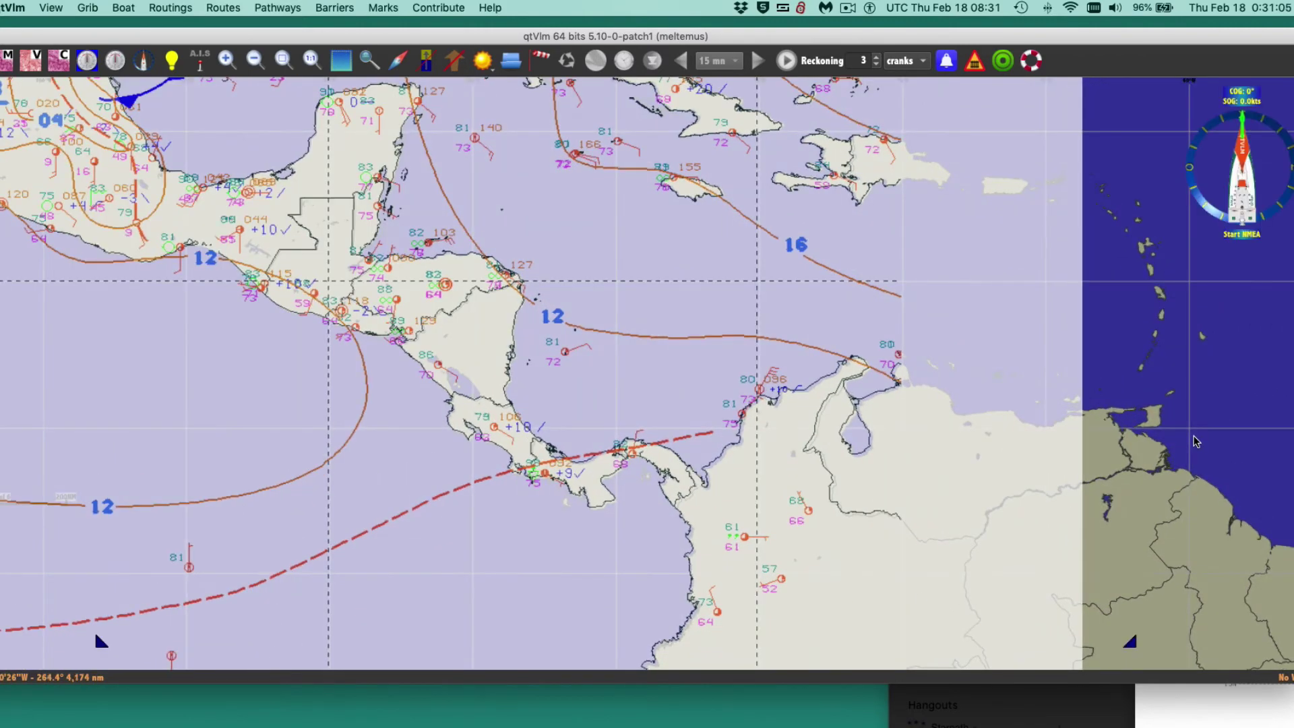
scroll(1194, 441, "up", 1)
left_click_drag(1156, 469, 1187, 196)
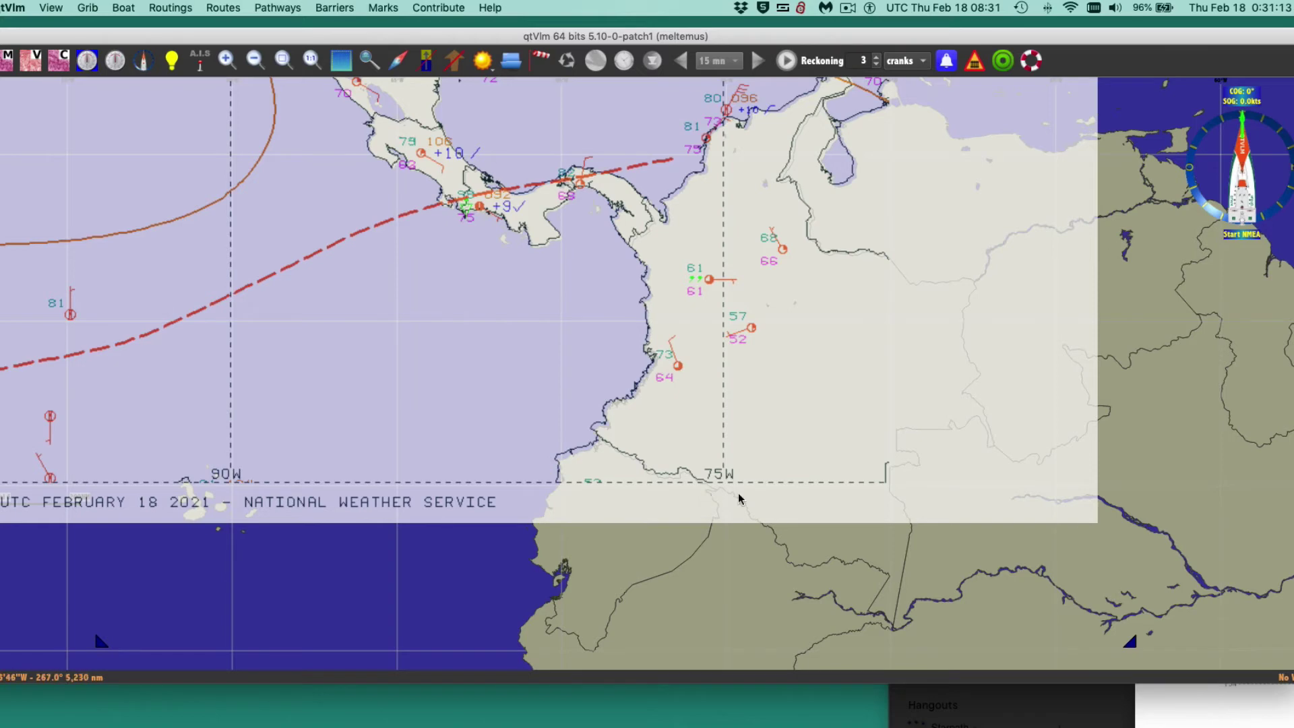
Create a new mark on the chart and set its longitude to 75° 0'.
right_click(745, 473)
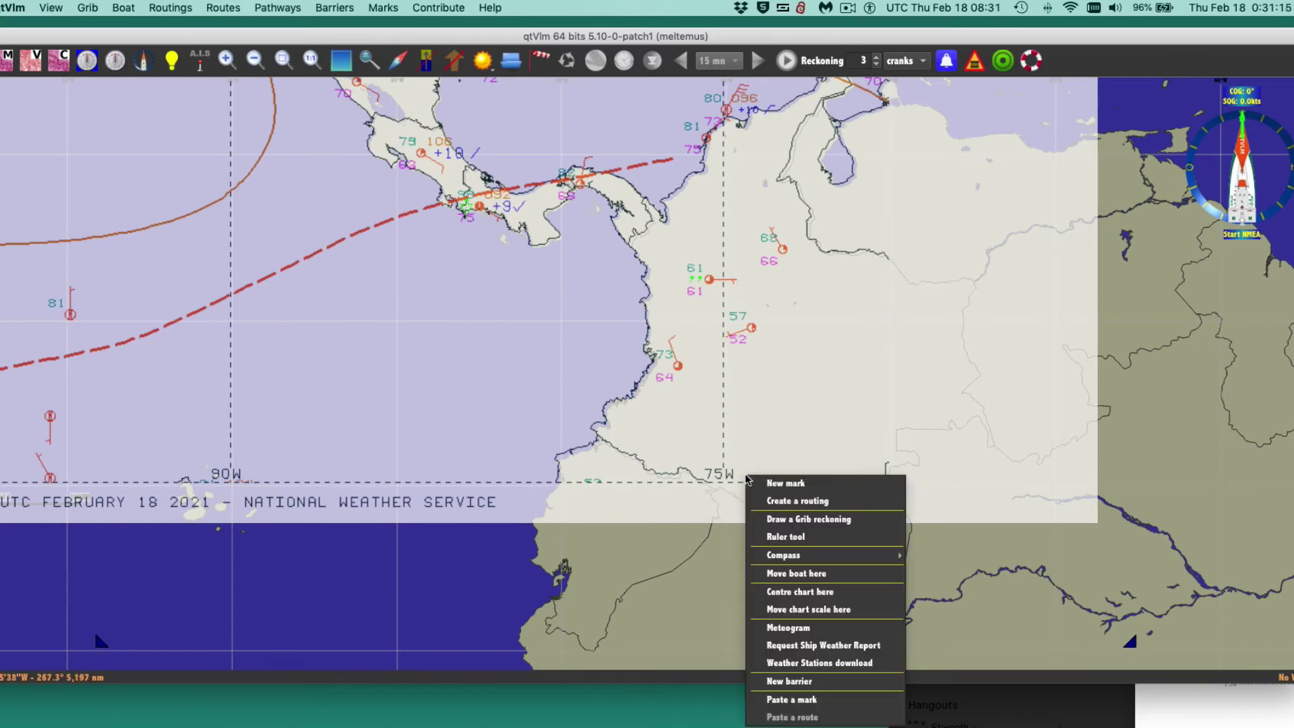
left_click(783, 482)
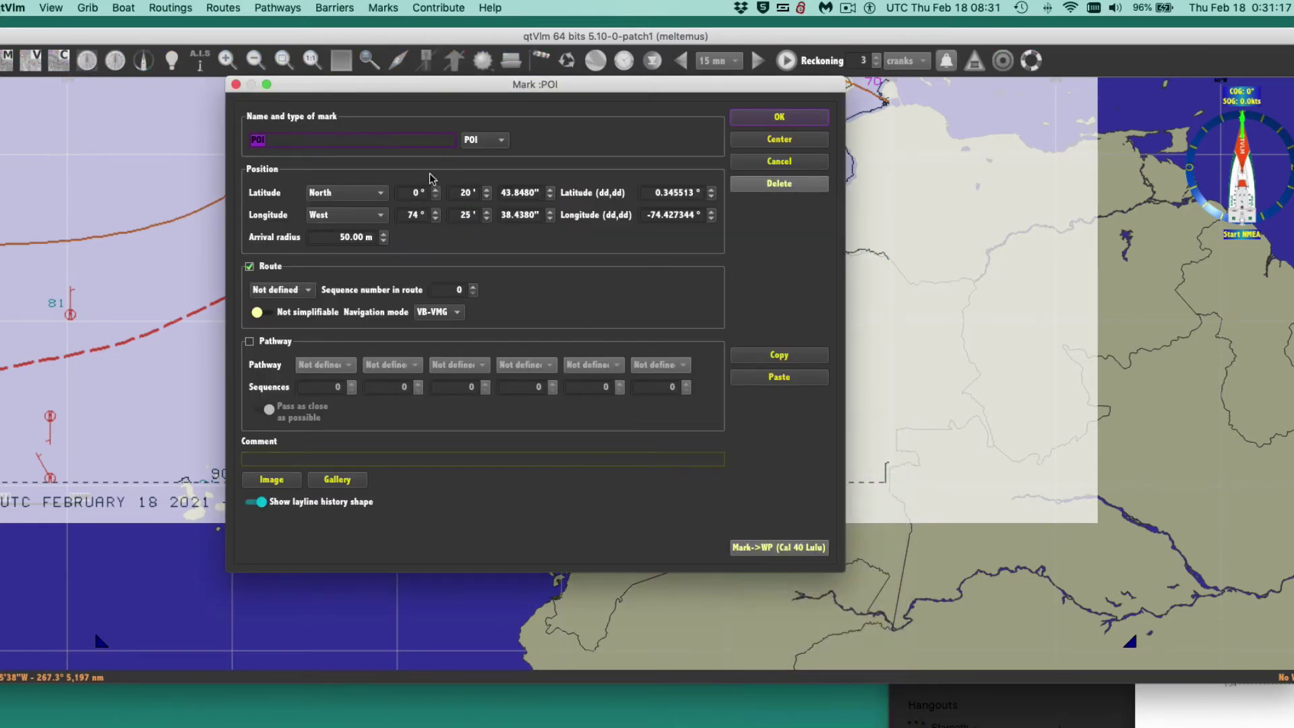
left_click(414, 193)
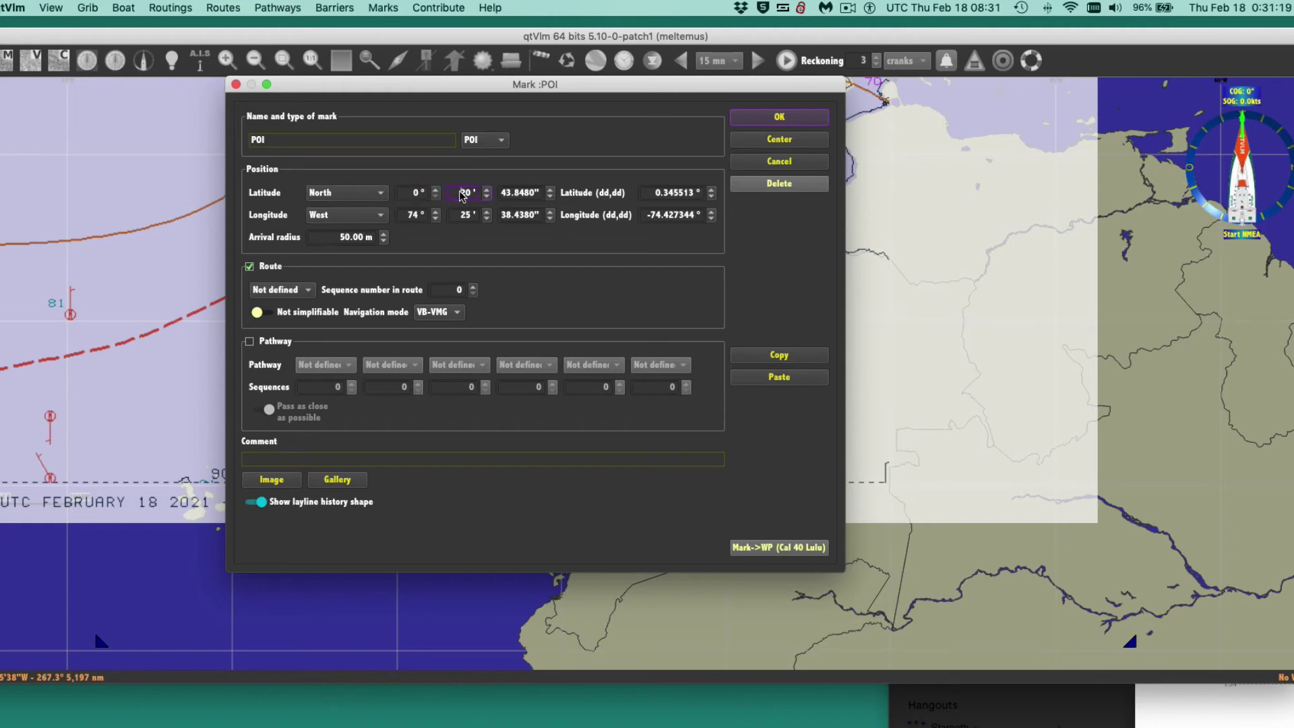
double_click(483, 190)
double_click(454, 215)
key("BackSpace")
left_click_drag(405, 215, 428, 212)
type("75")
double_click(458, 214)
type("00")
Name the mark 'uuuiu', set its latitude minutes to 0, and save it.
double_click(478, 193)
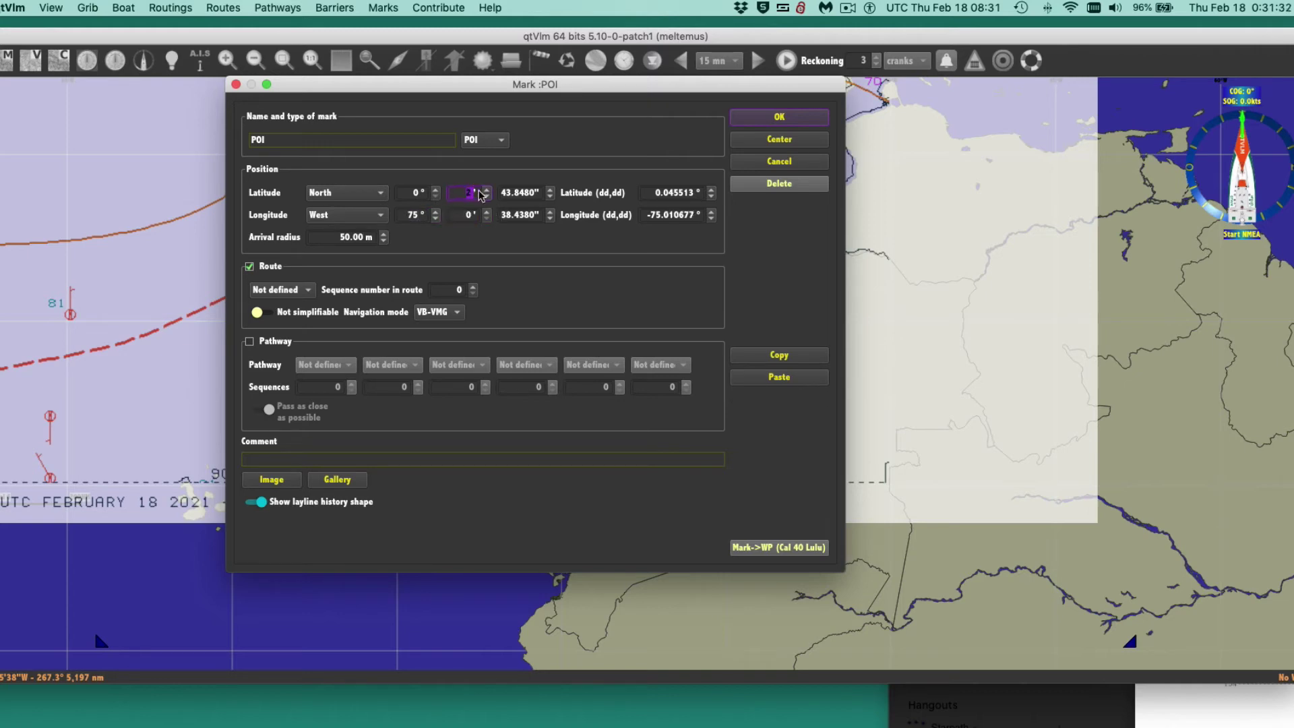
double_click(283, 140)
type("uuuiu")
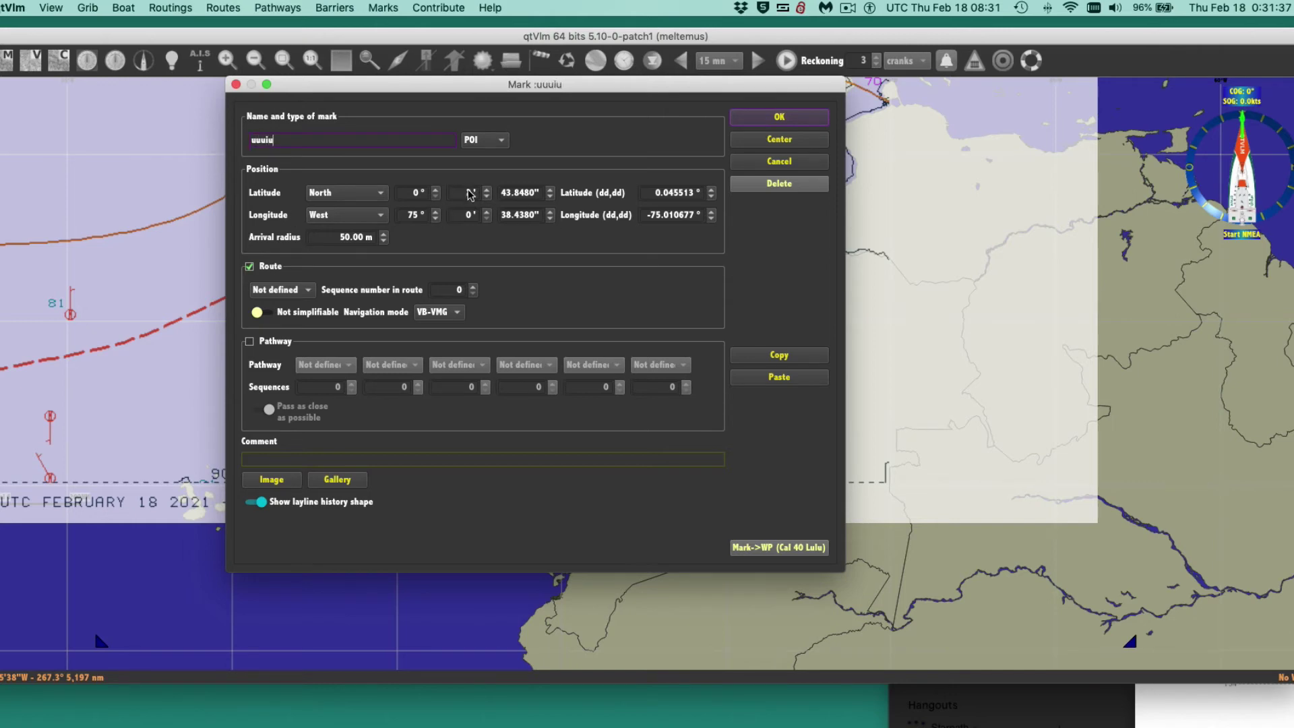
double_click(476, 192)
type("00")
left_click(781, 442)
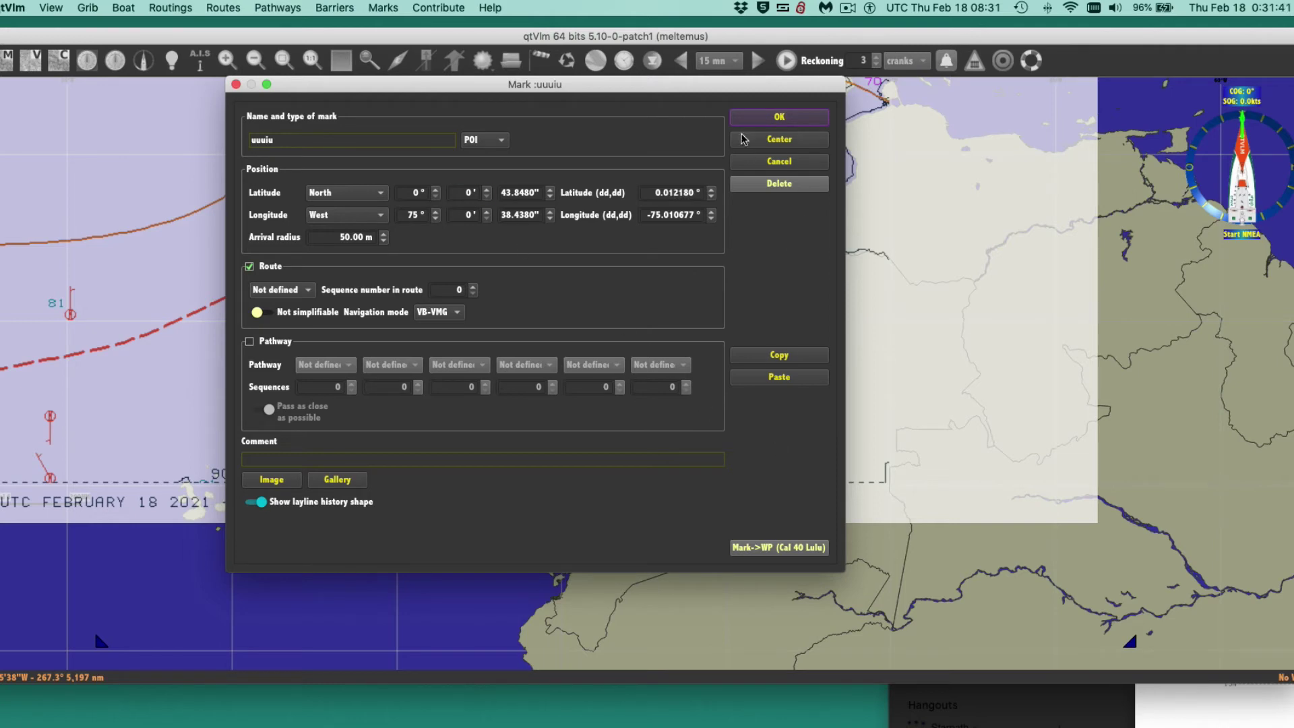
left_click(766, 121)
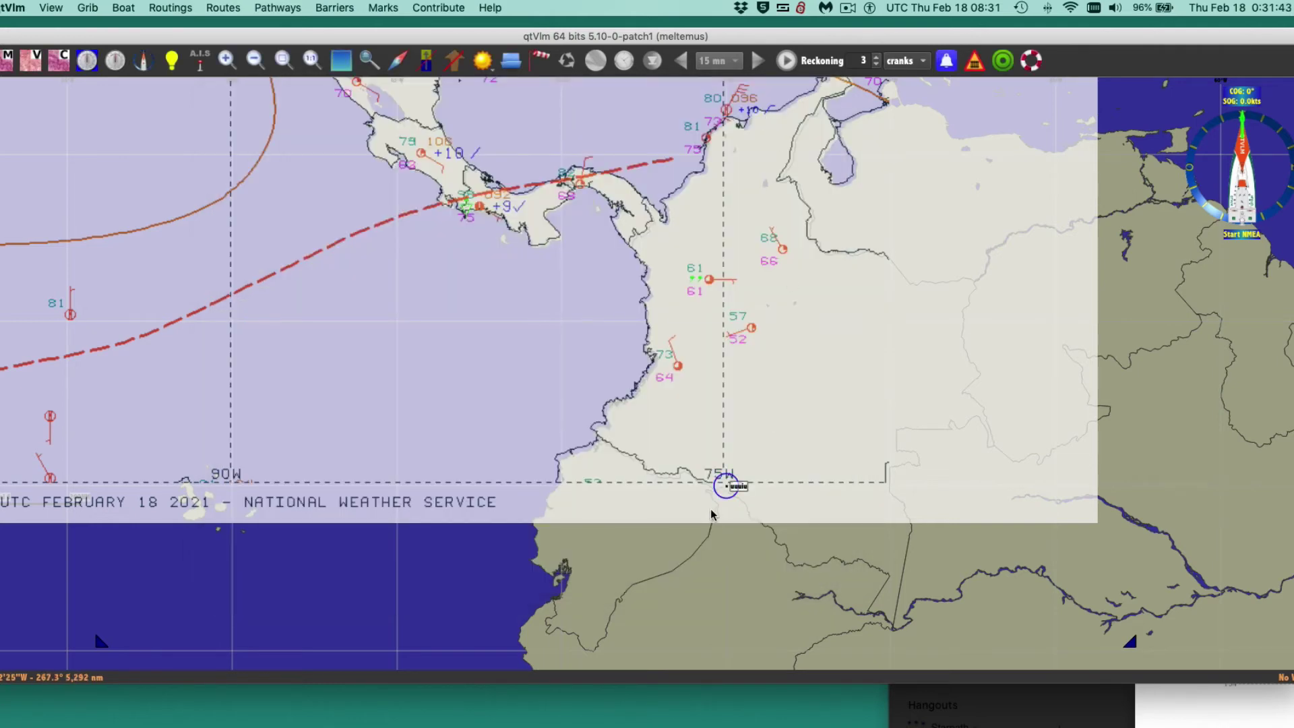
scroll(787, 487, "up", 2)
scroll(787, 486, "up", 1)
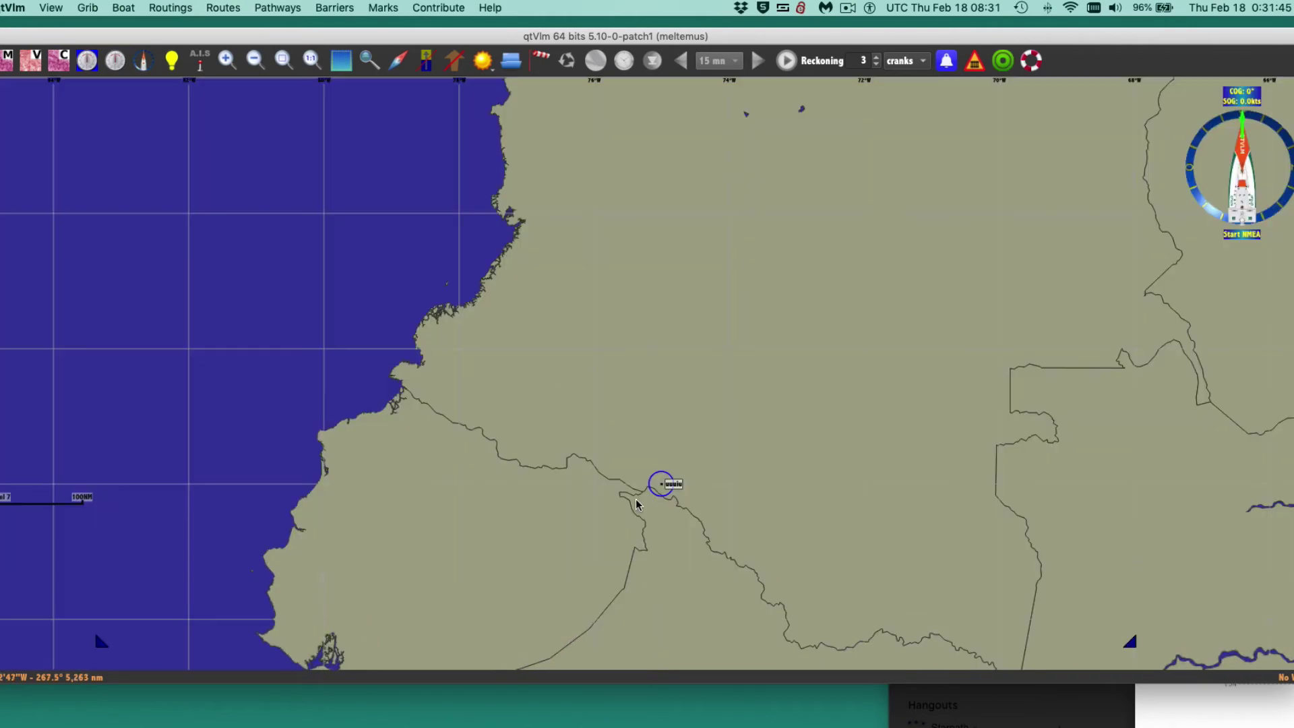
scroll(560, 458, "down", 1)
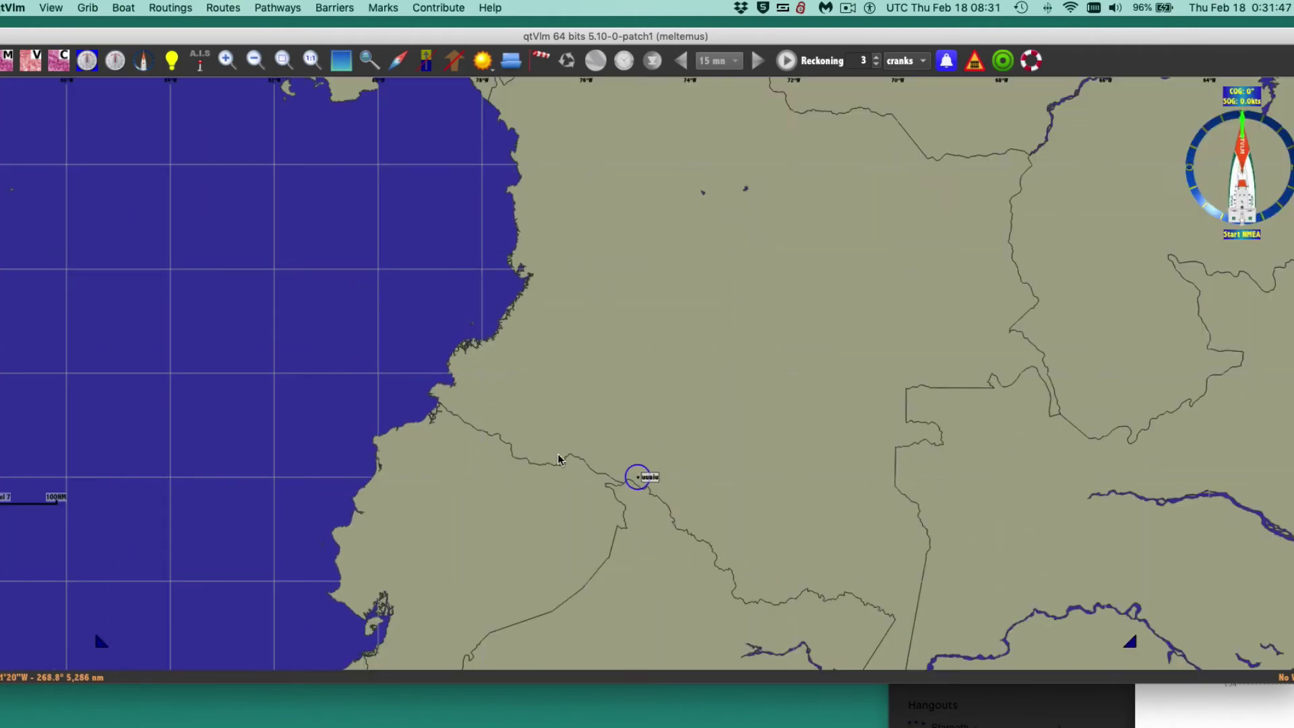
Zoom out and pan until the whole Mexico, Gulf and Caribbean weather fax is centred in view.
scroll(557, 458, "down", 1)
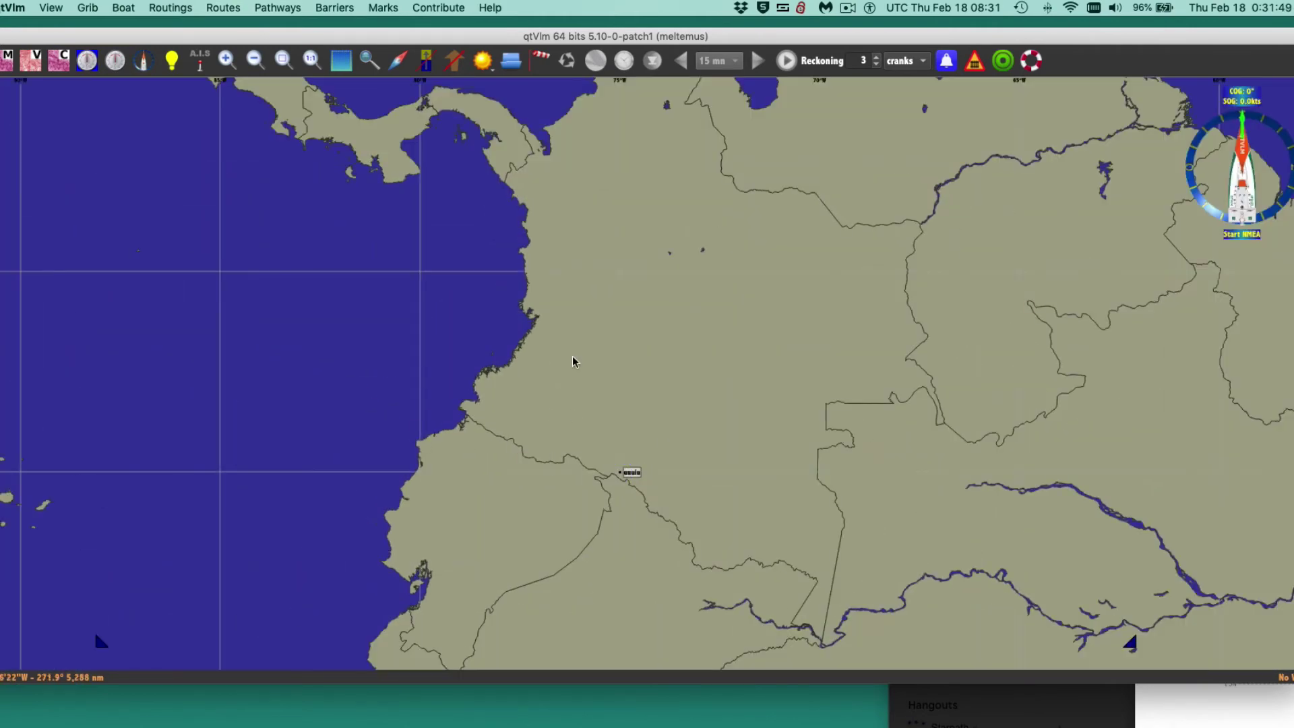
left_click_drag(712, 361, 989, 366)
scroll(490, 439, "down", 1)
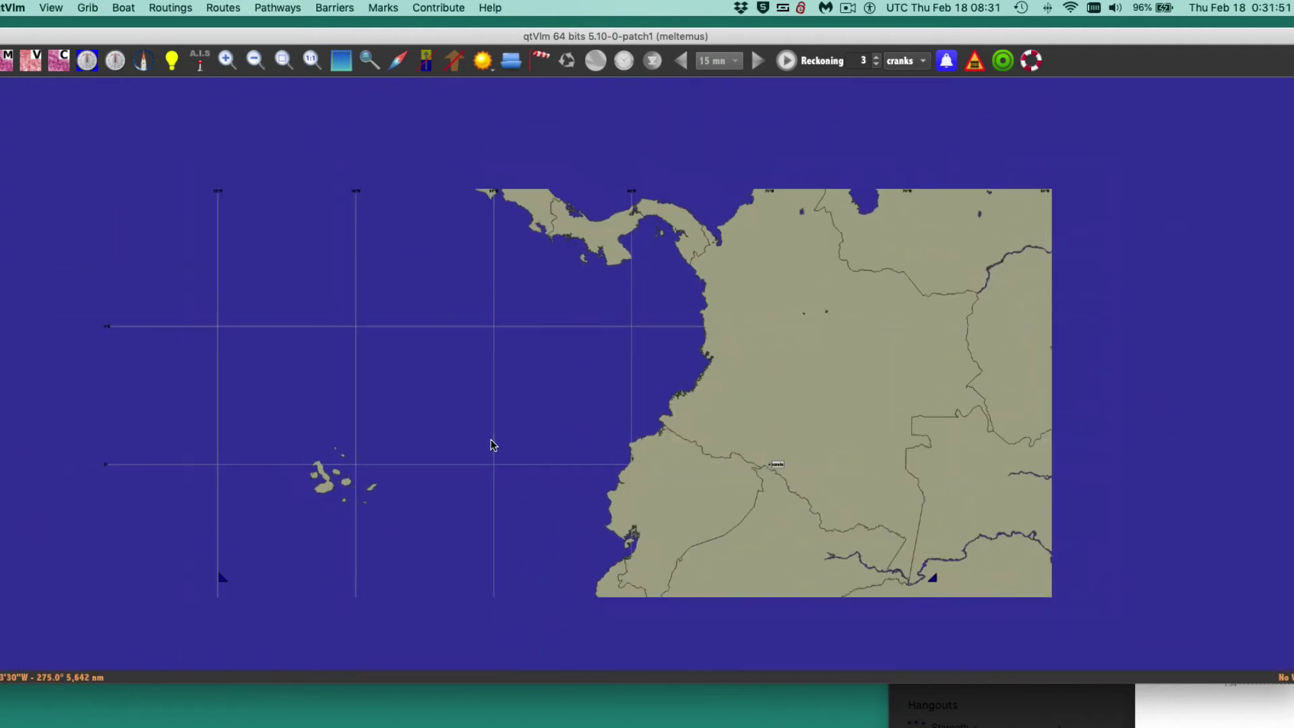
scroll(440, 355, "down", 1)
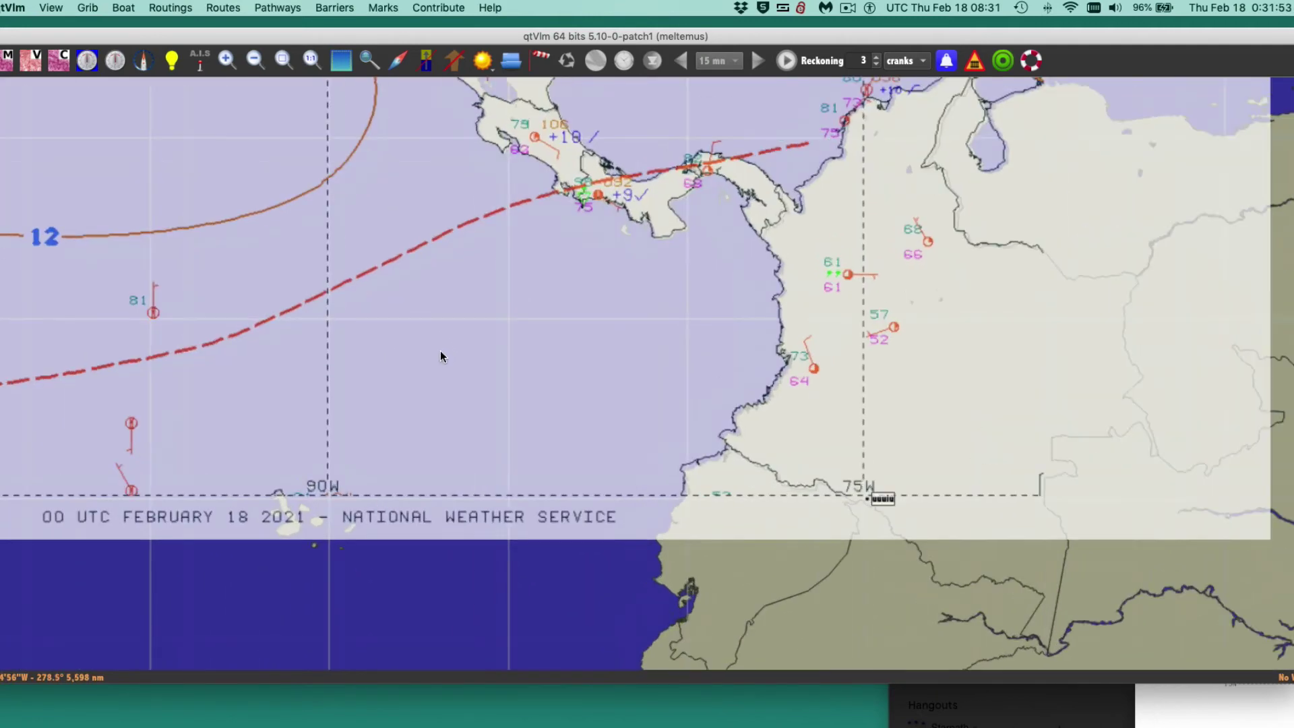
scroll(442, 349, "down", 1)
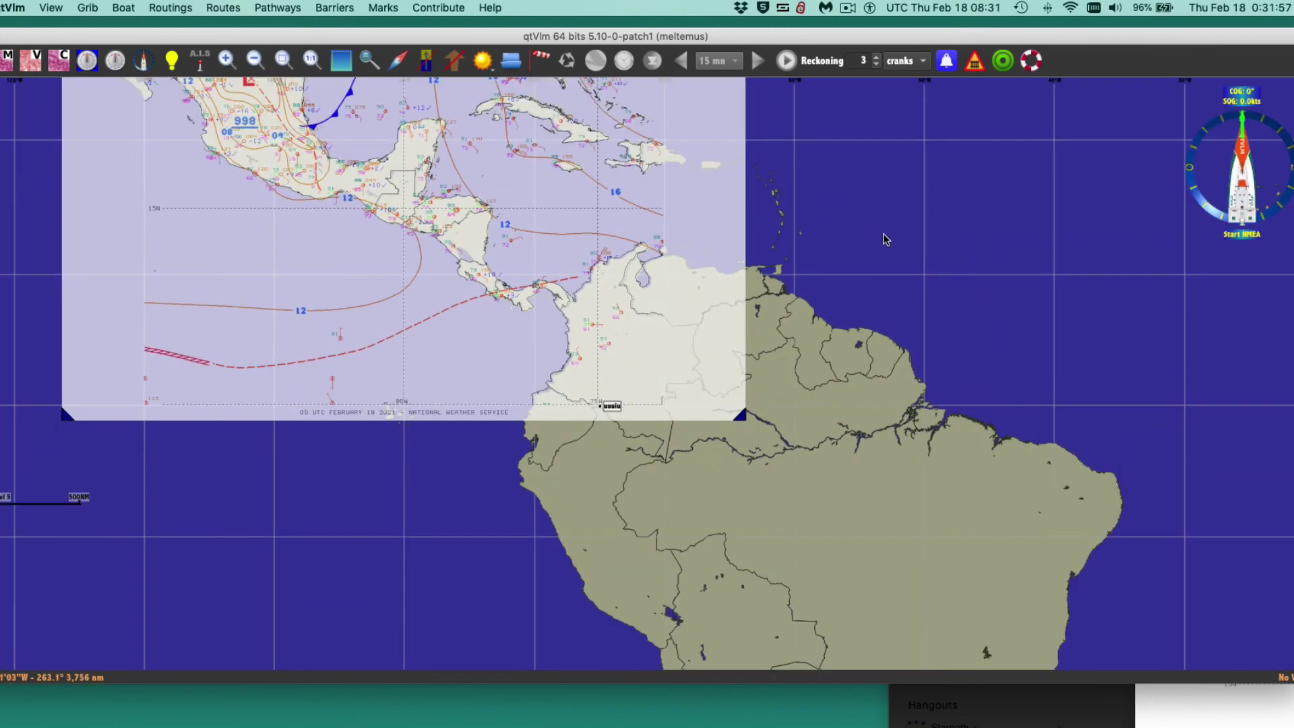
left_click_drag(899, 246, 1002, 373)
left_click_drag(1004, 283, 991, 353)
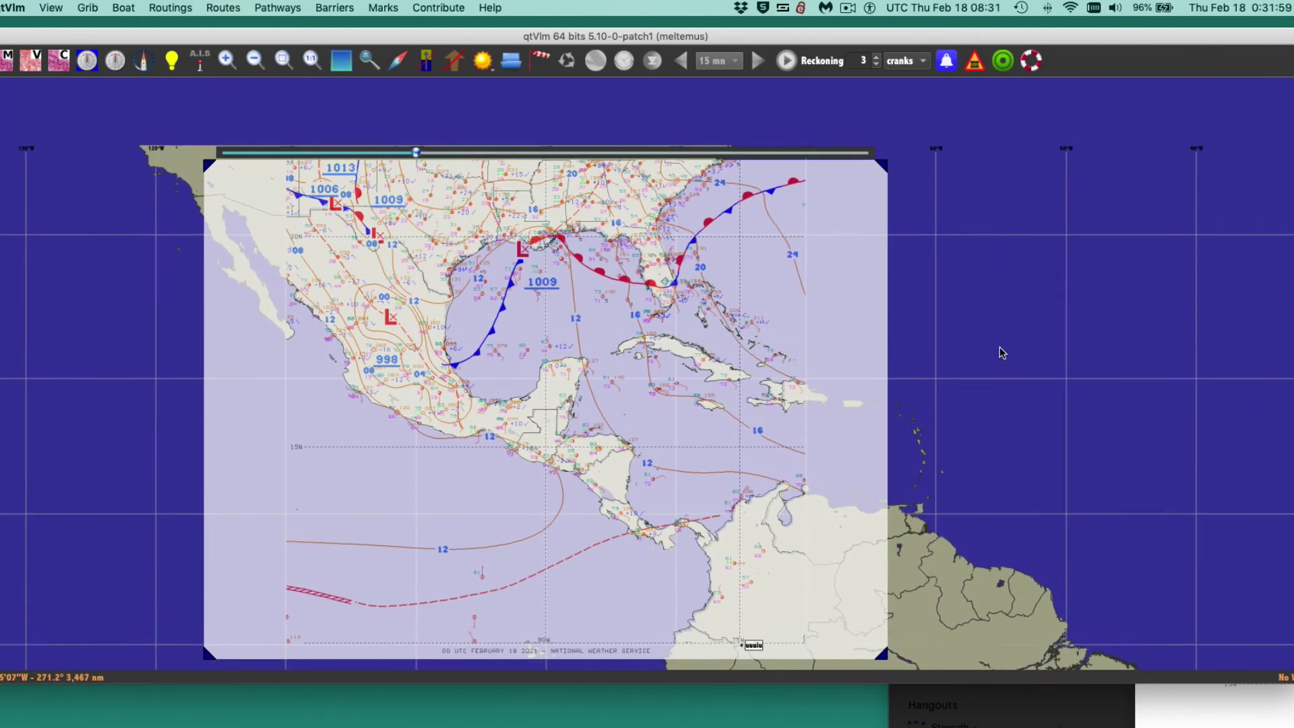
scroll(978, 348, "up", 1)
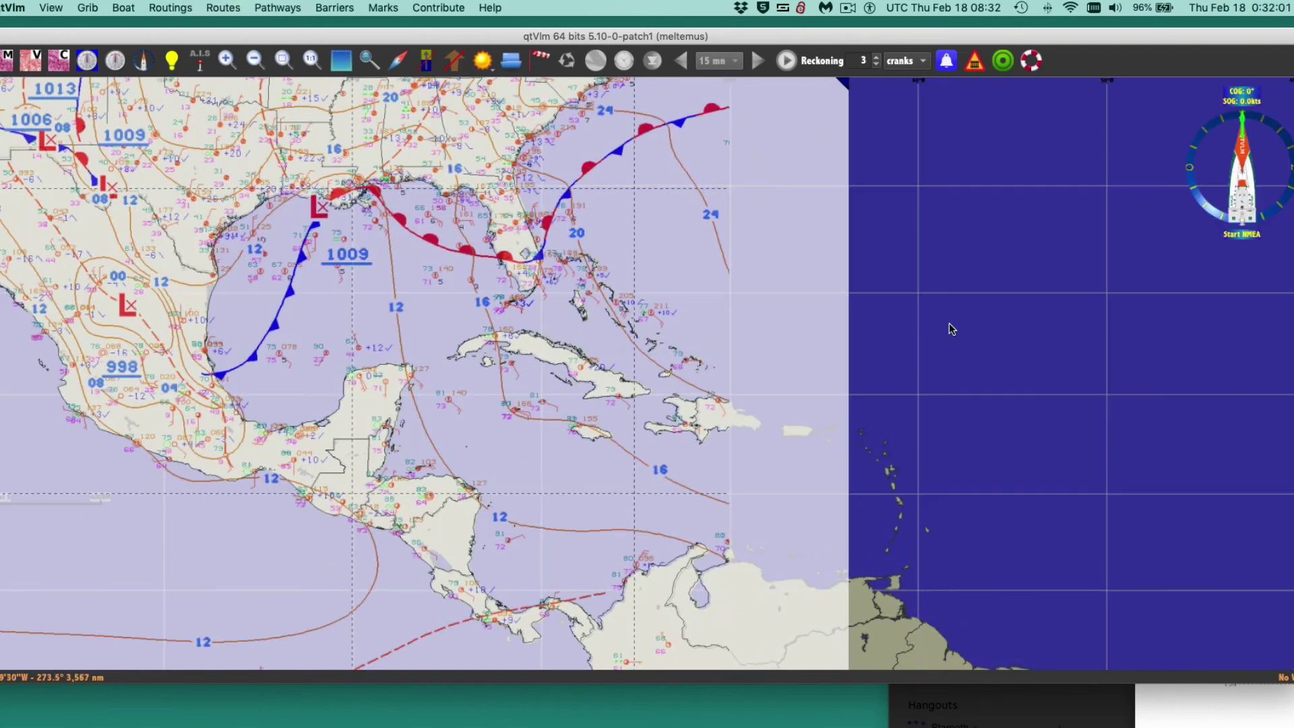
left_click_drag(928, 290, 1144, 430)
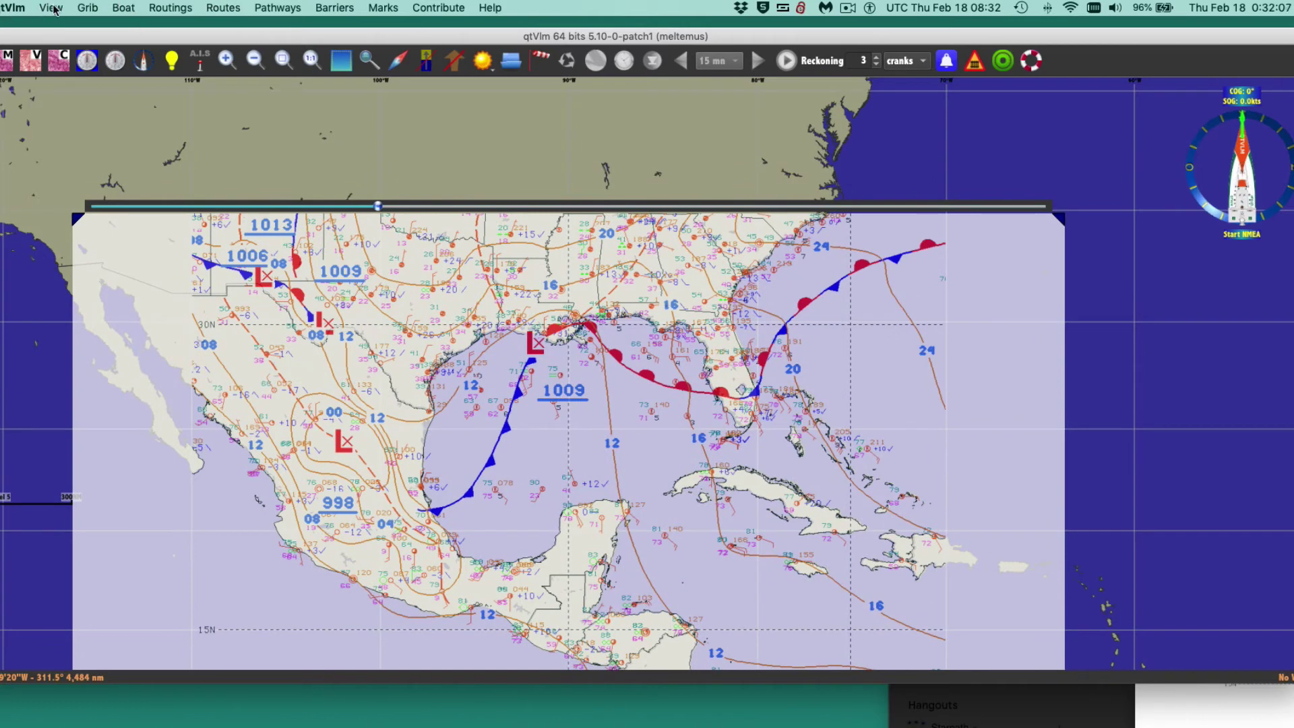
left_click_drag(291, 41, 337, 31)
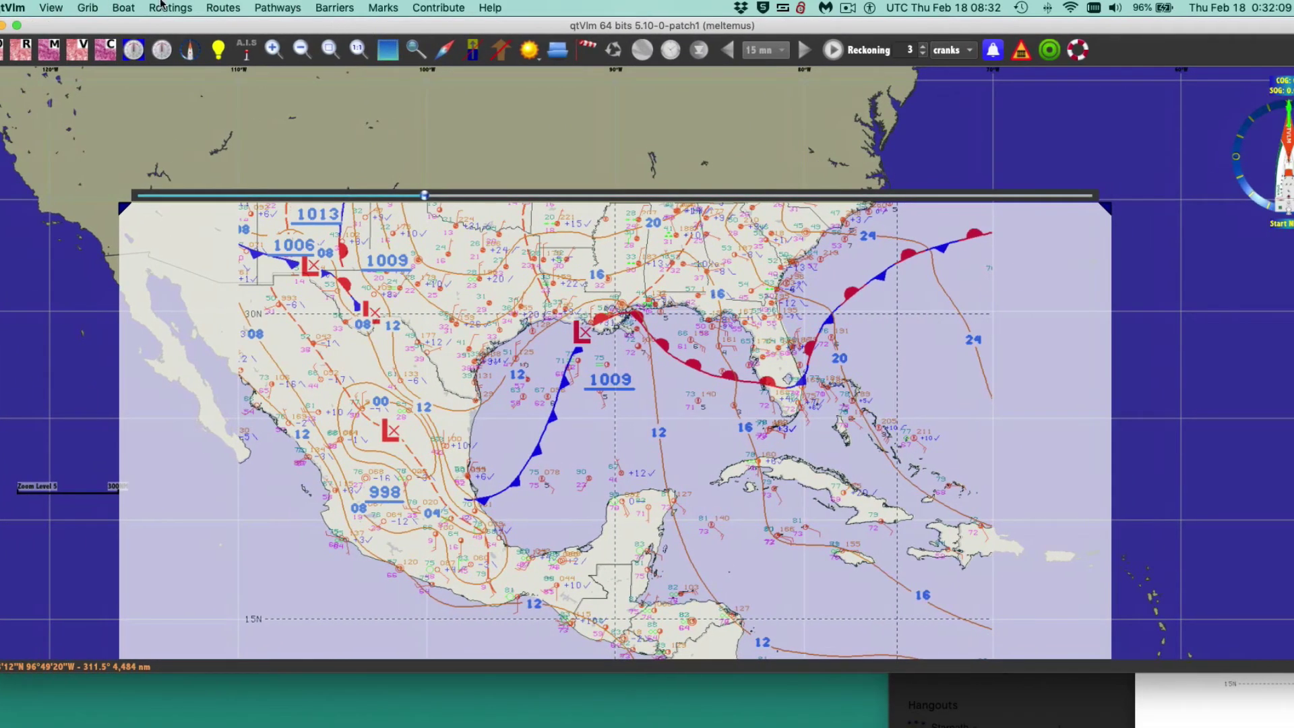
Turn on Lock image on chart for the Mexico.gif weather image (configuration 4).
left_click(88, 8)
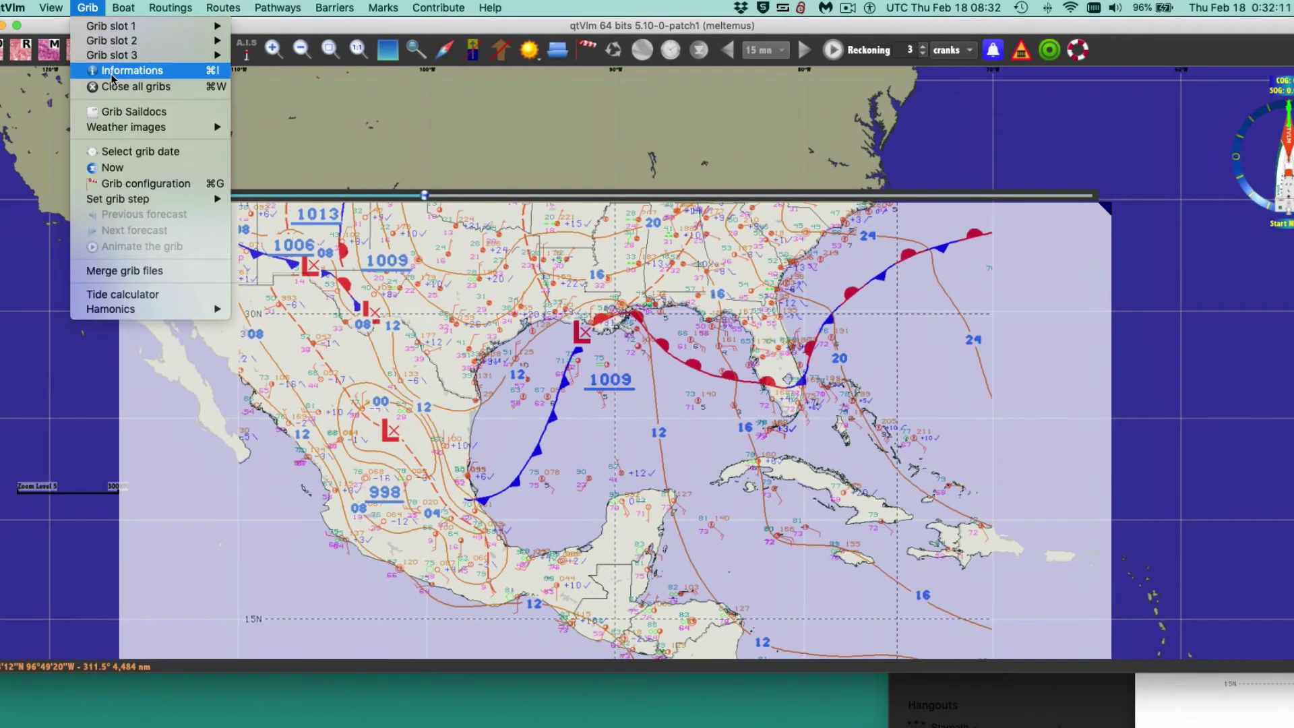
mouse_move(132, 128)
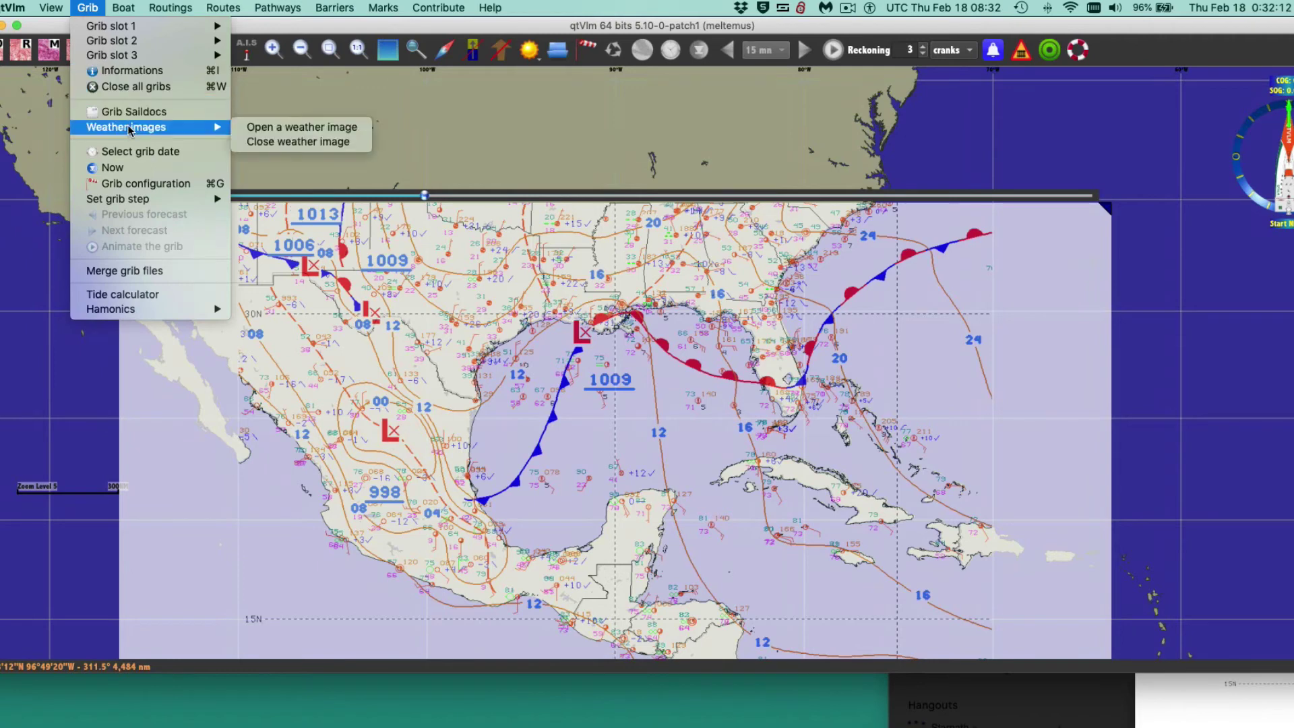
left_click(273, 128)
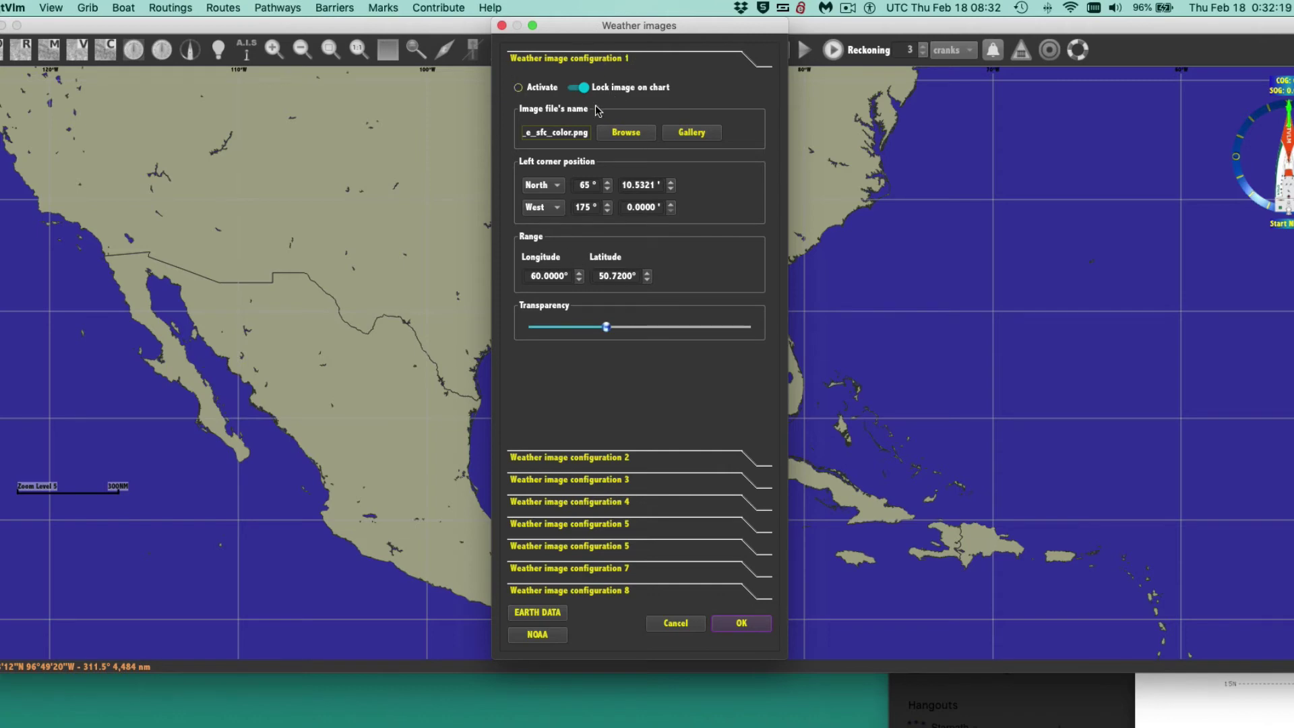
left_click(585, 507)
left_click(591, 162)
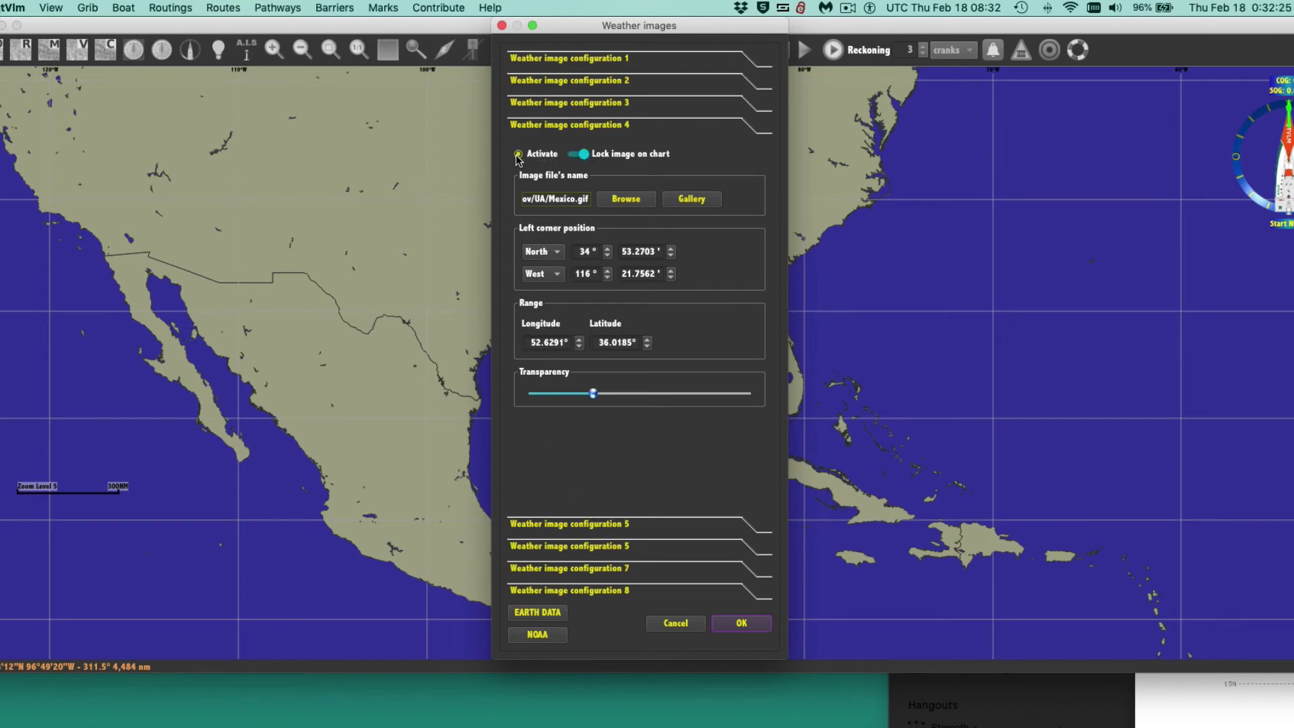
left_click(731, 630)
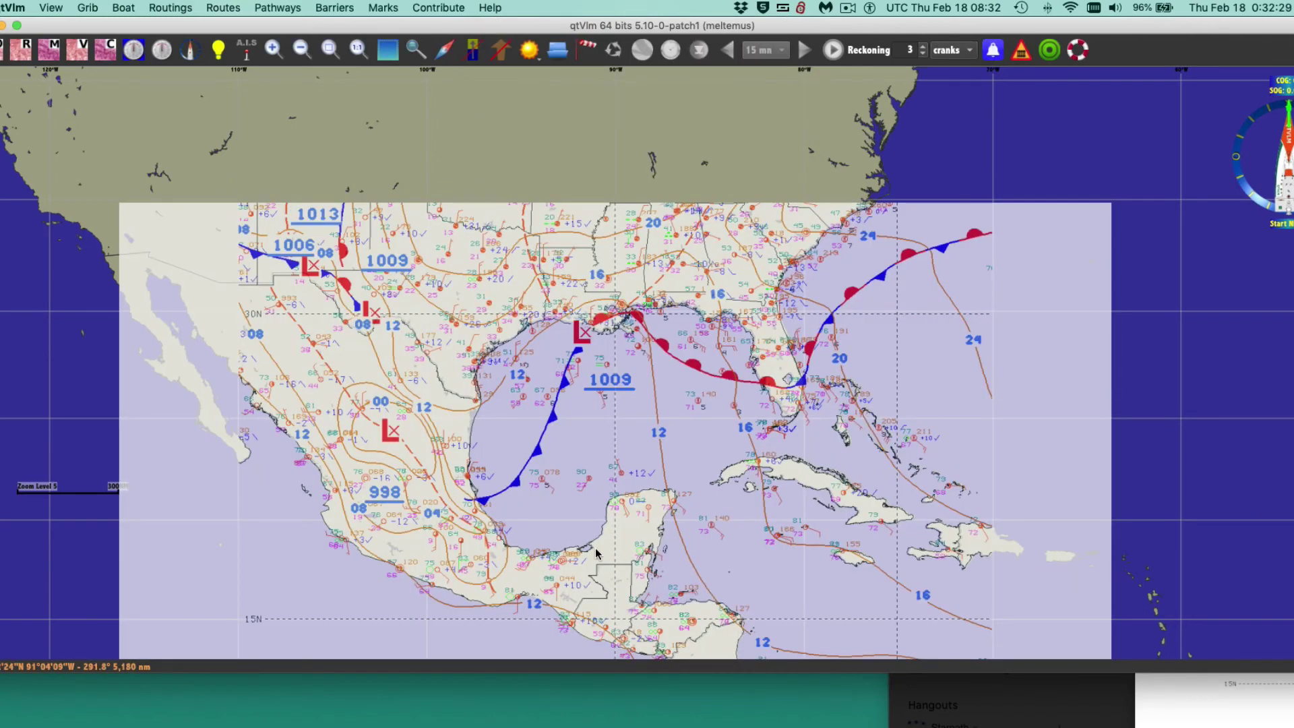
Zoom out to all of North America, then look through the View menu options.
scroll(633, 502, "down", 2)
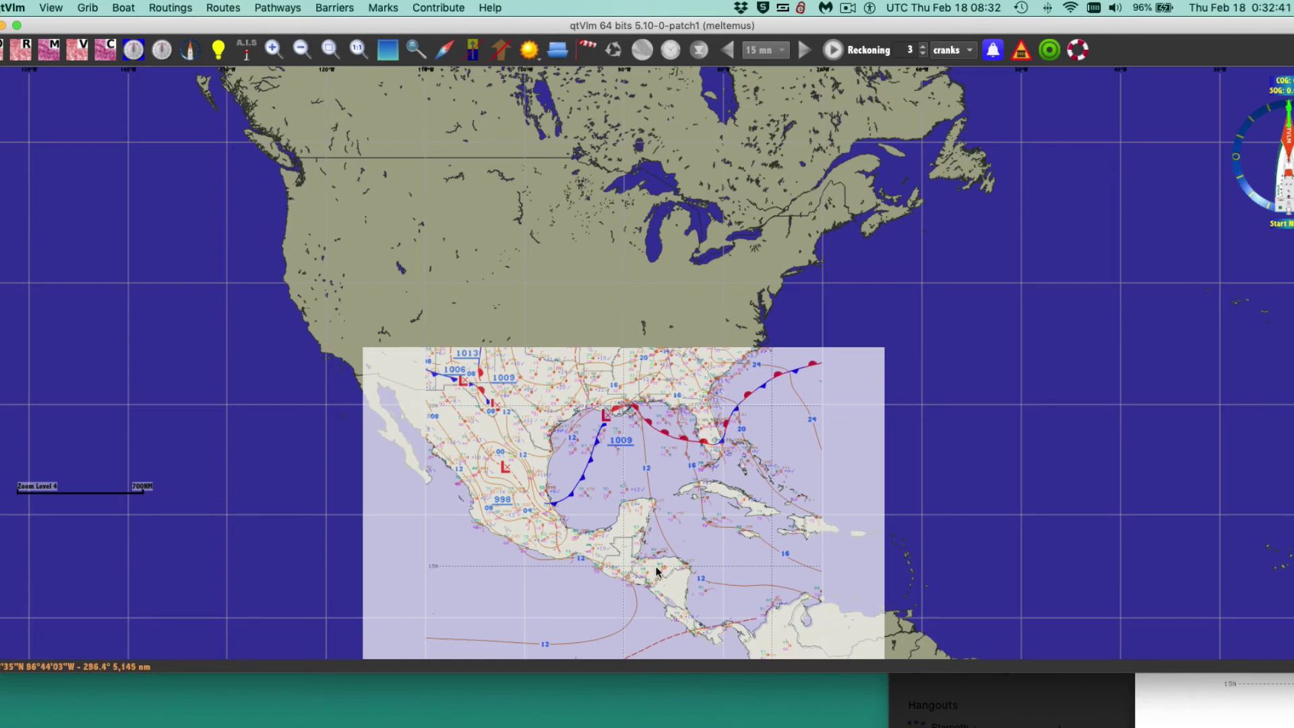
left_click(47, 8)
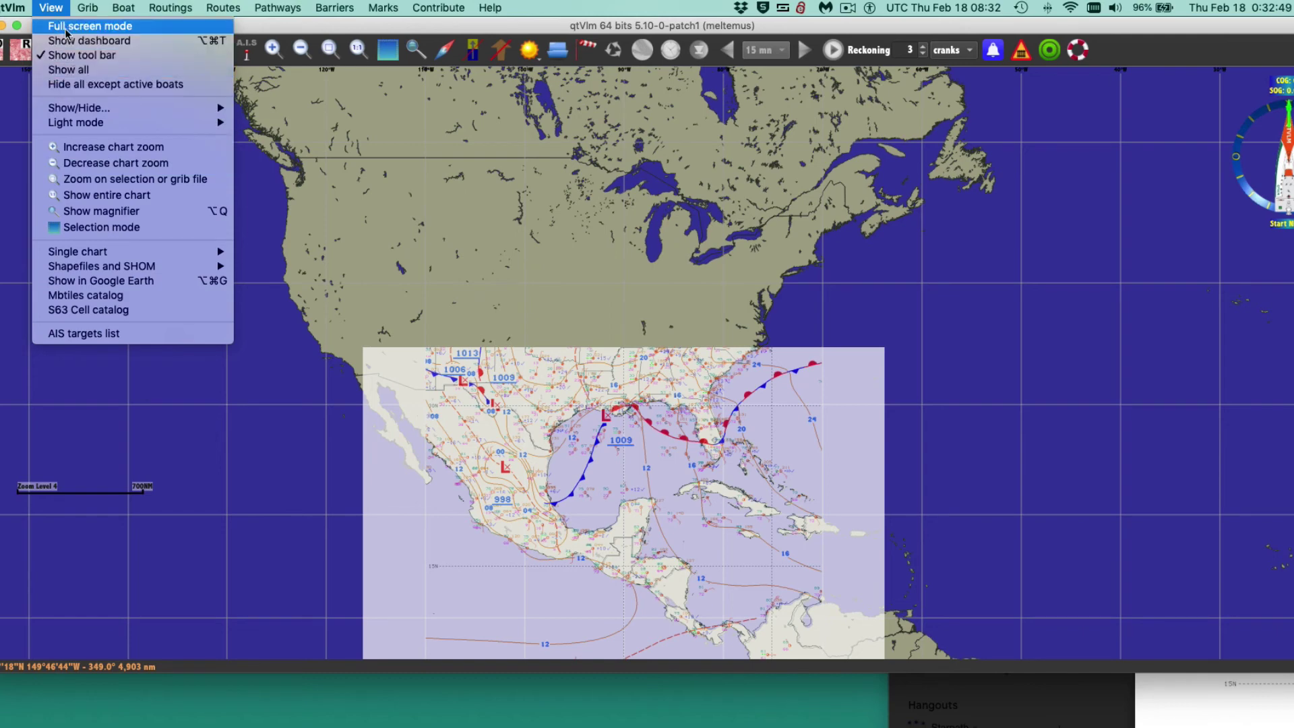
Activate weather image configuration 1 to overlay the Pacific surface analysis off the West Coast.
mouse_move(74, 3)
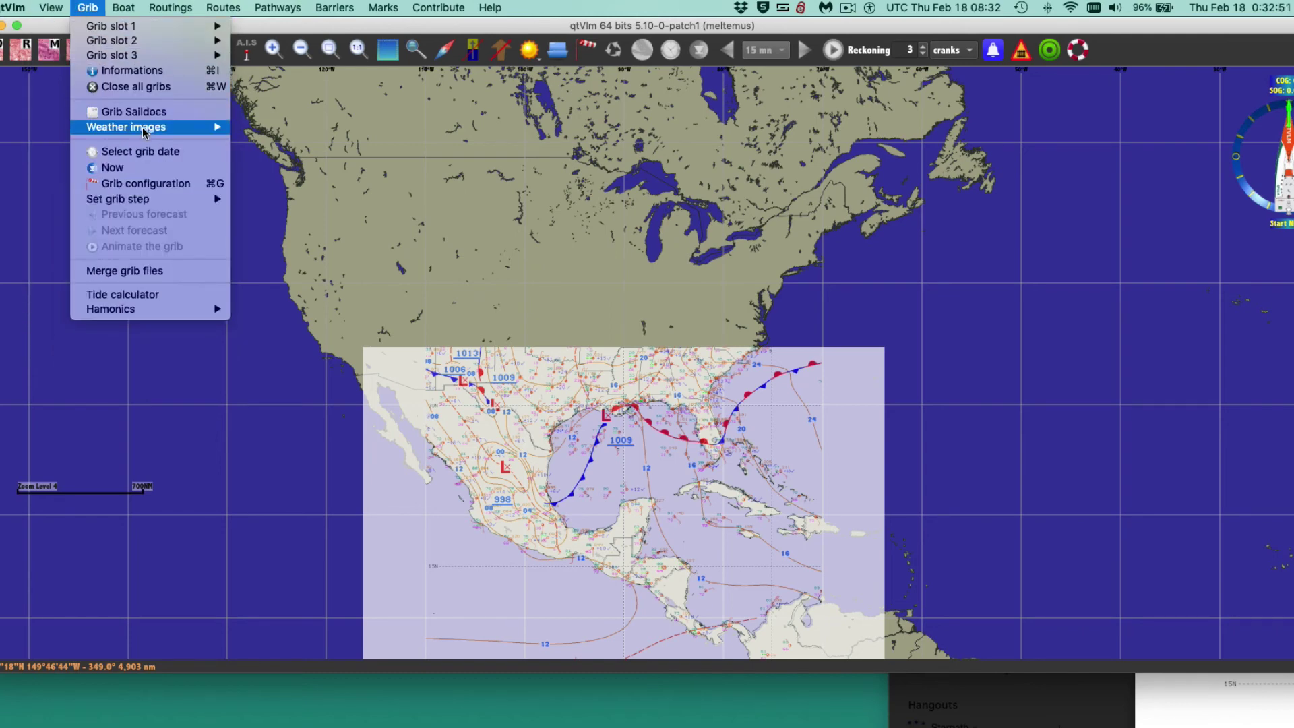
mouse_move(202, 126)
left_click(279, 128)
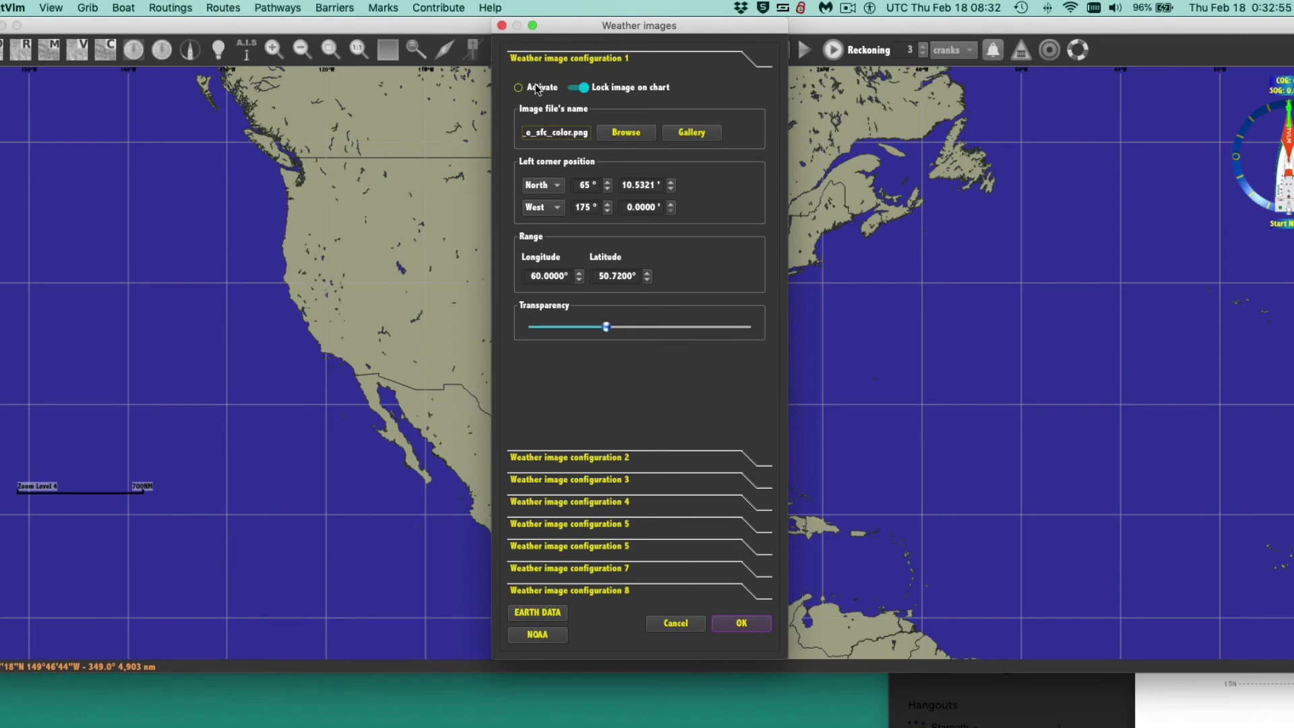
left_click(518, 88)
left_click(743, 624)
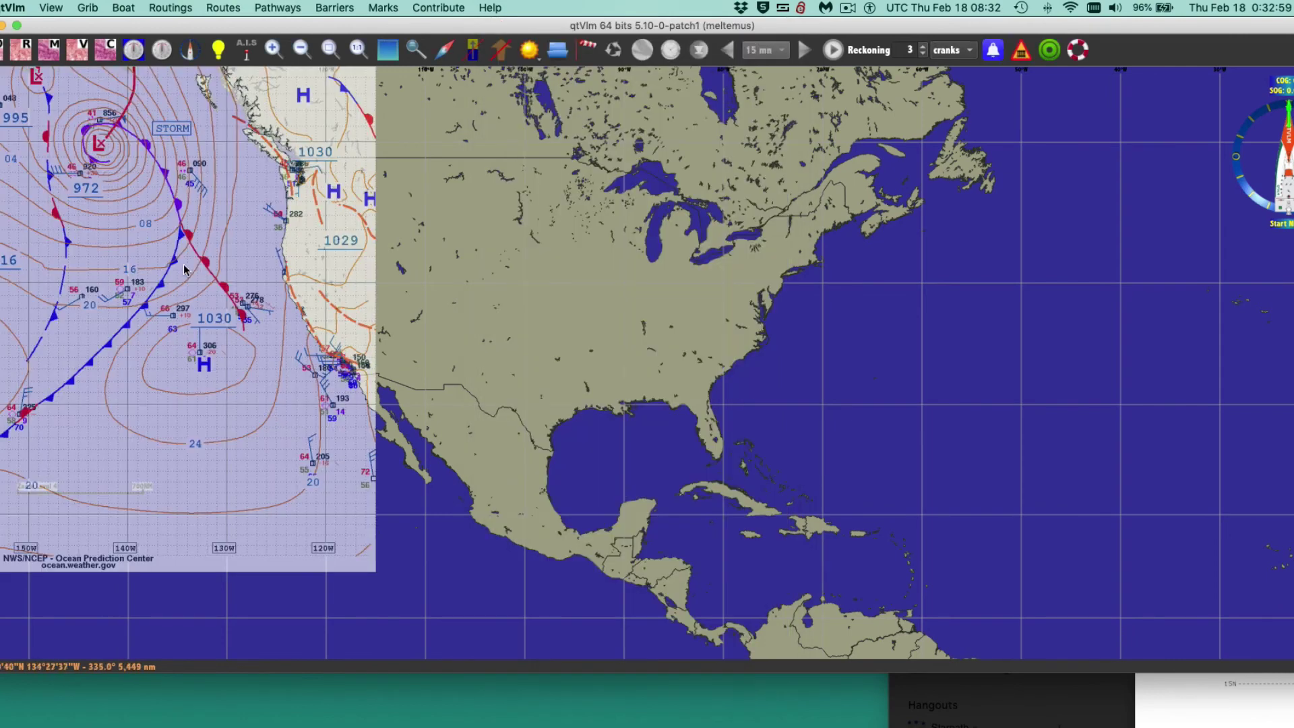
scroll(192, 272, "up", 2)
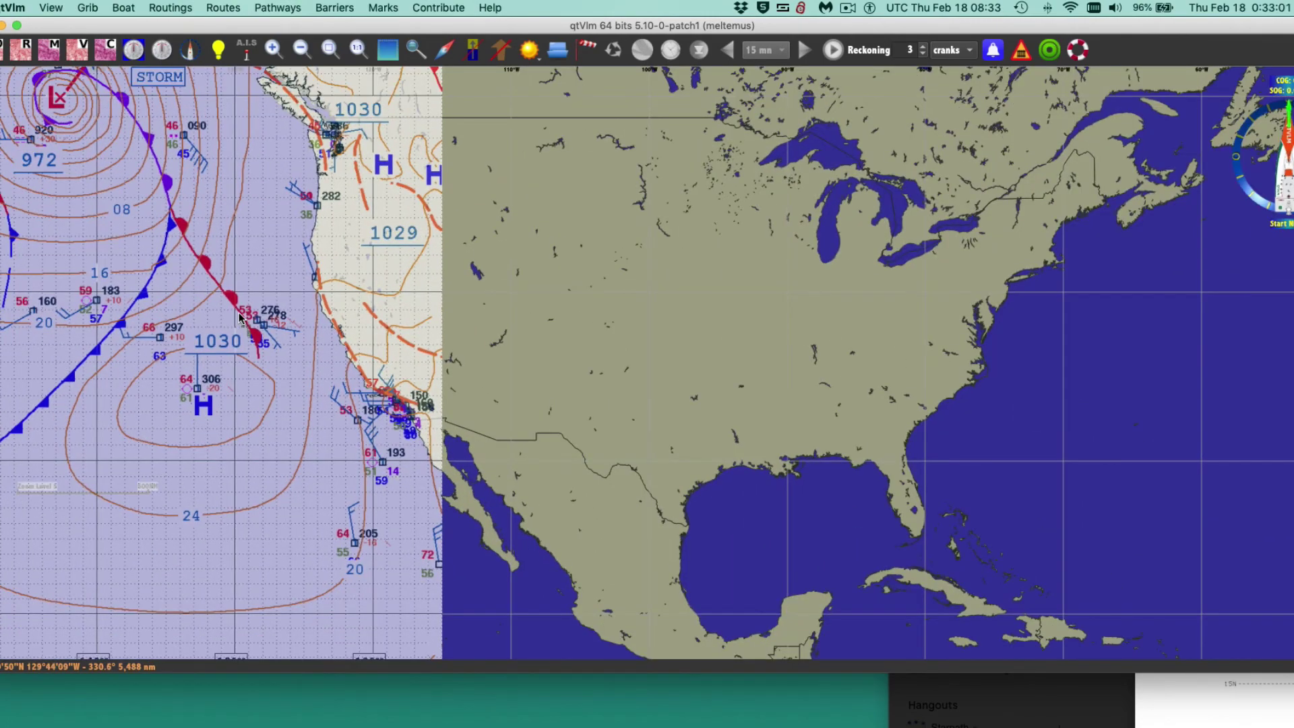
Check configuration 2's image file name, w_sfc_color.png, in the Weather images settings.
left_click(52, 8)
mouse_move(88, 7)
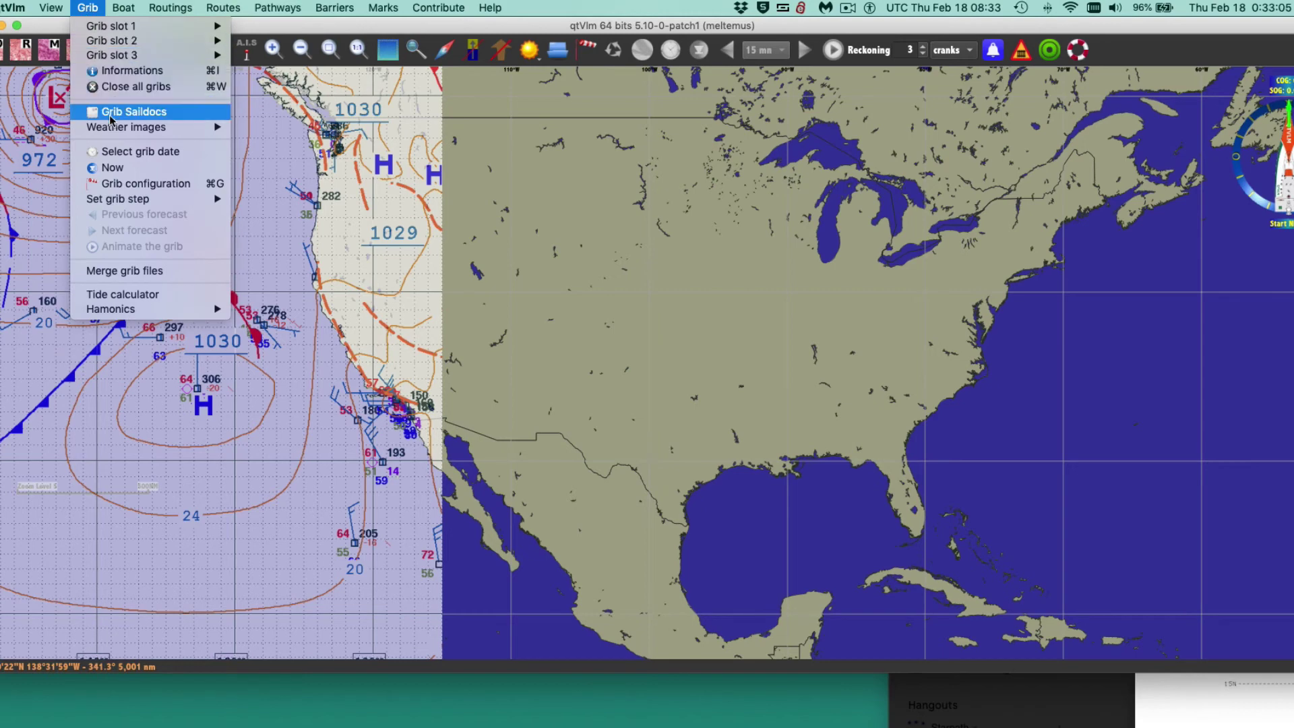
mouse_move(132, 126)
left_click(277, 126)
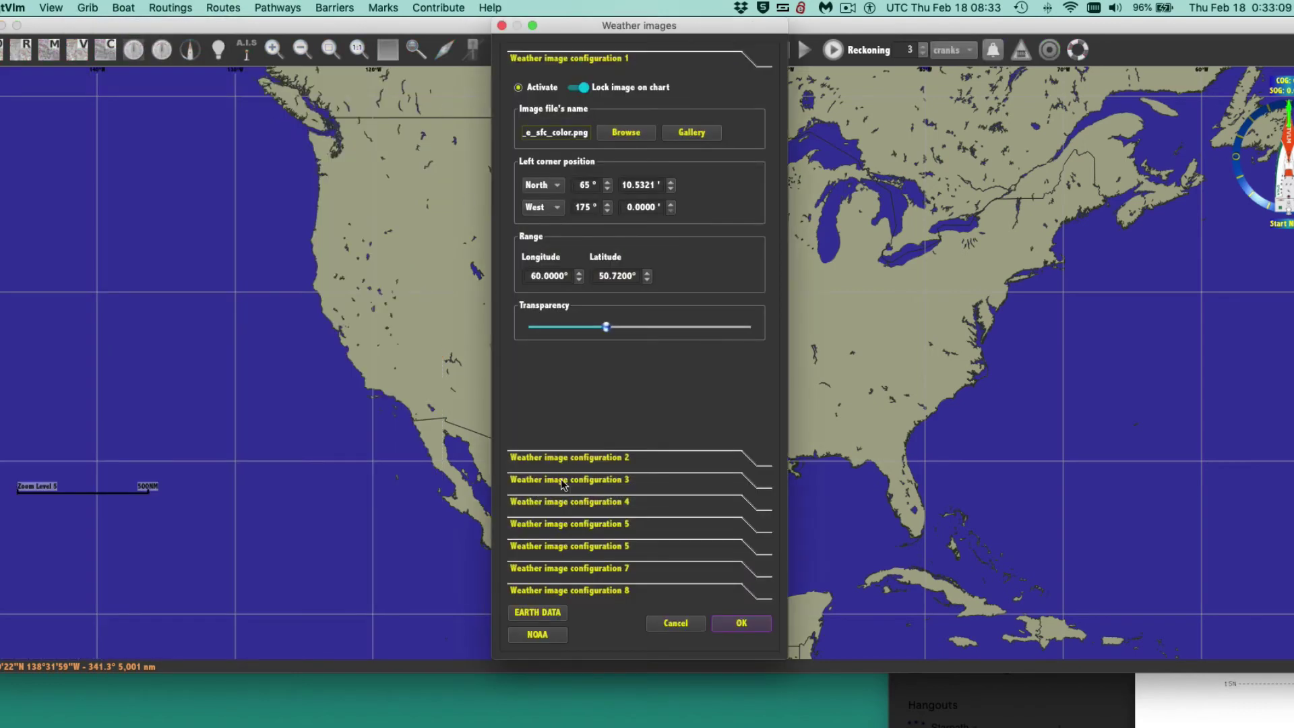
left_click(585, 461)
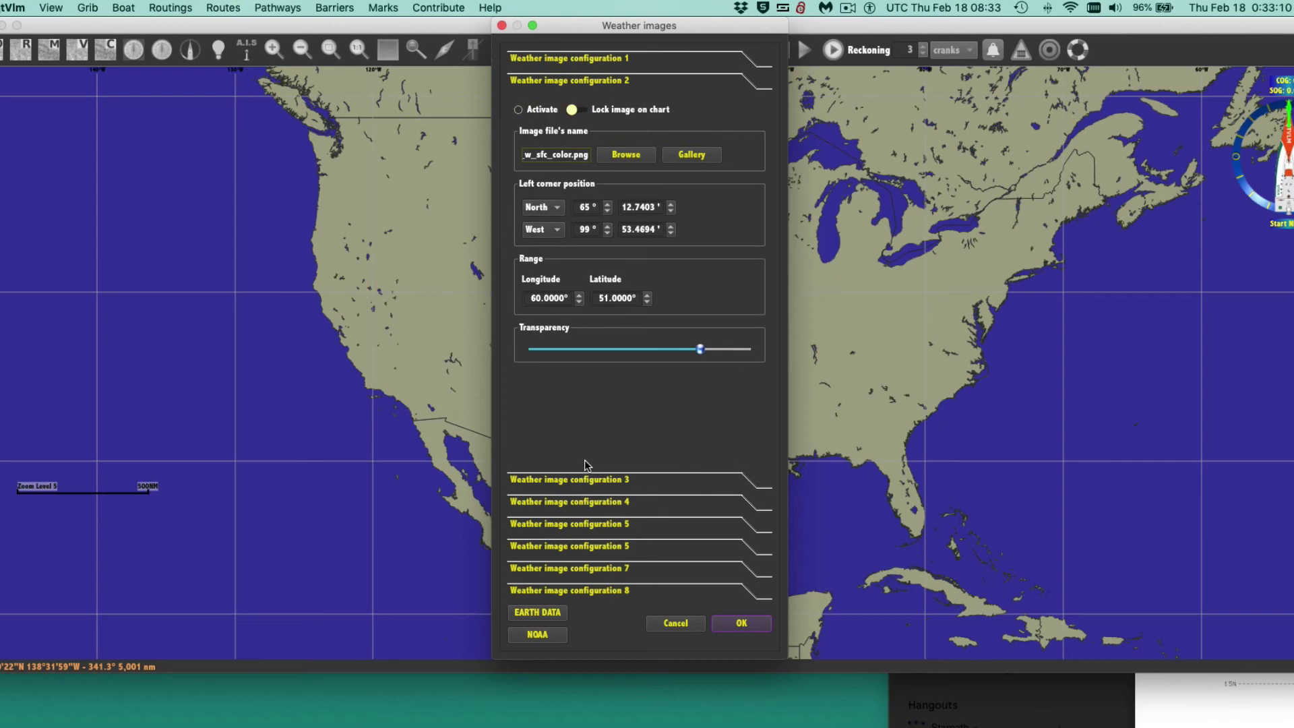
left_click(557, 155)
left_click_drag(556, 155, 663, 170)
left_click(741, 623)
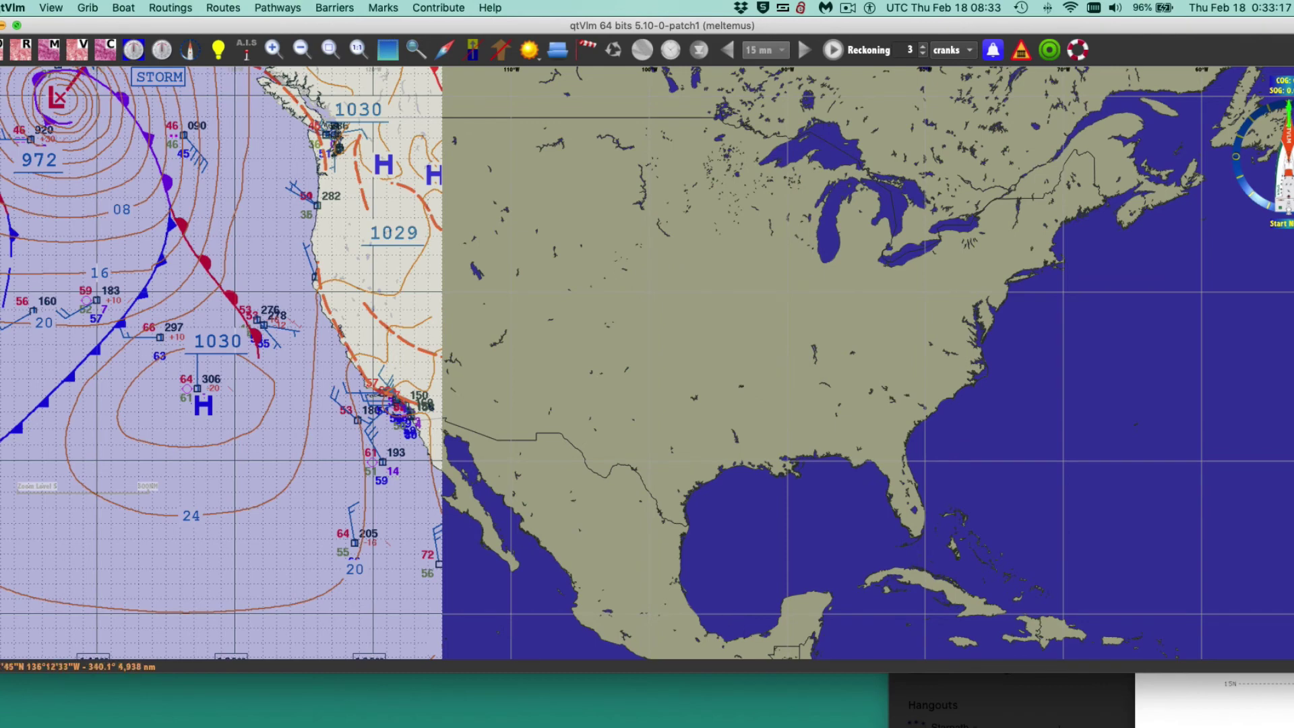
Keep configuration 1 enabled and lock configuration 2's Atlantic image onto the chart.
left_click(85, 6)
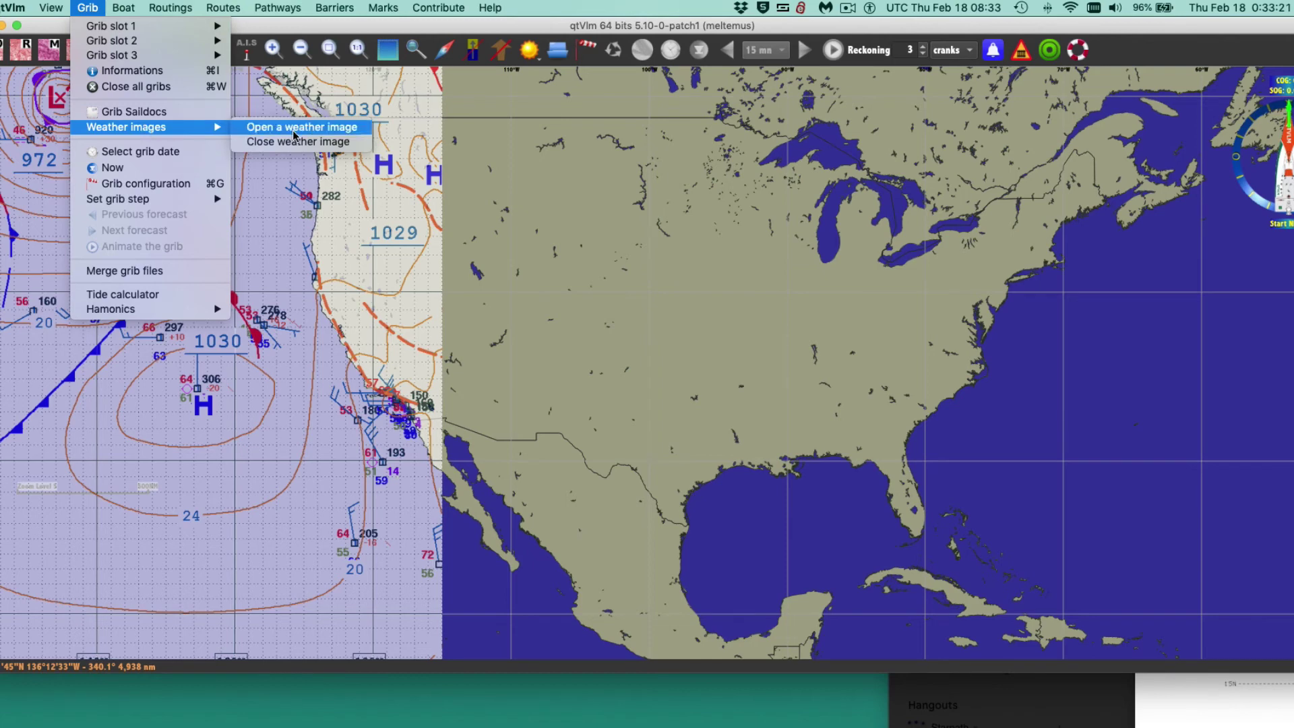
left_click(297, 128)
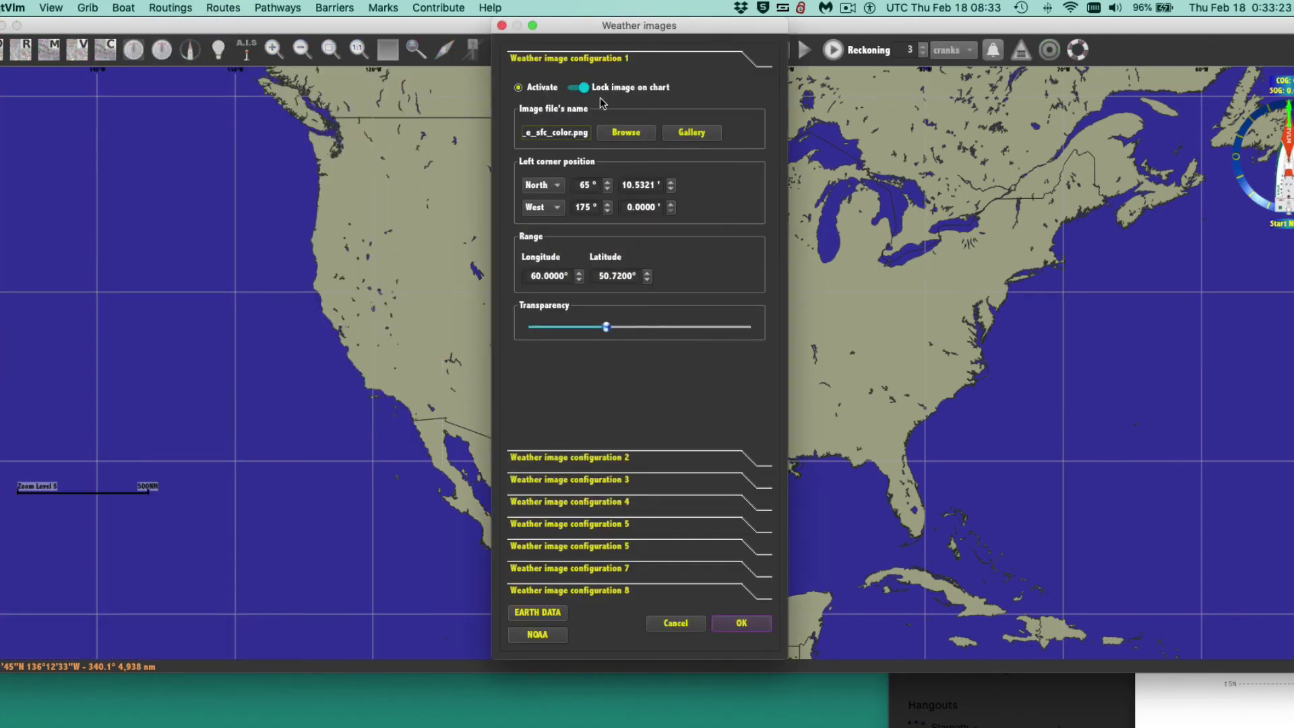
left_click(518, 87)
left_click(592, 458)
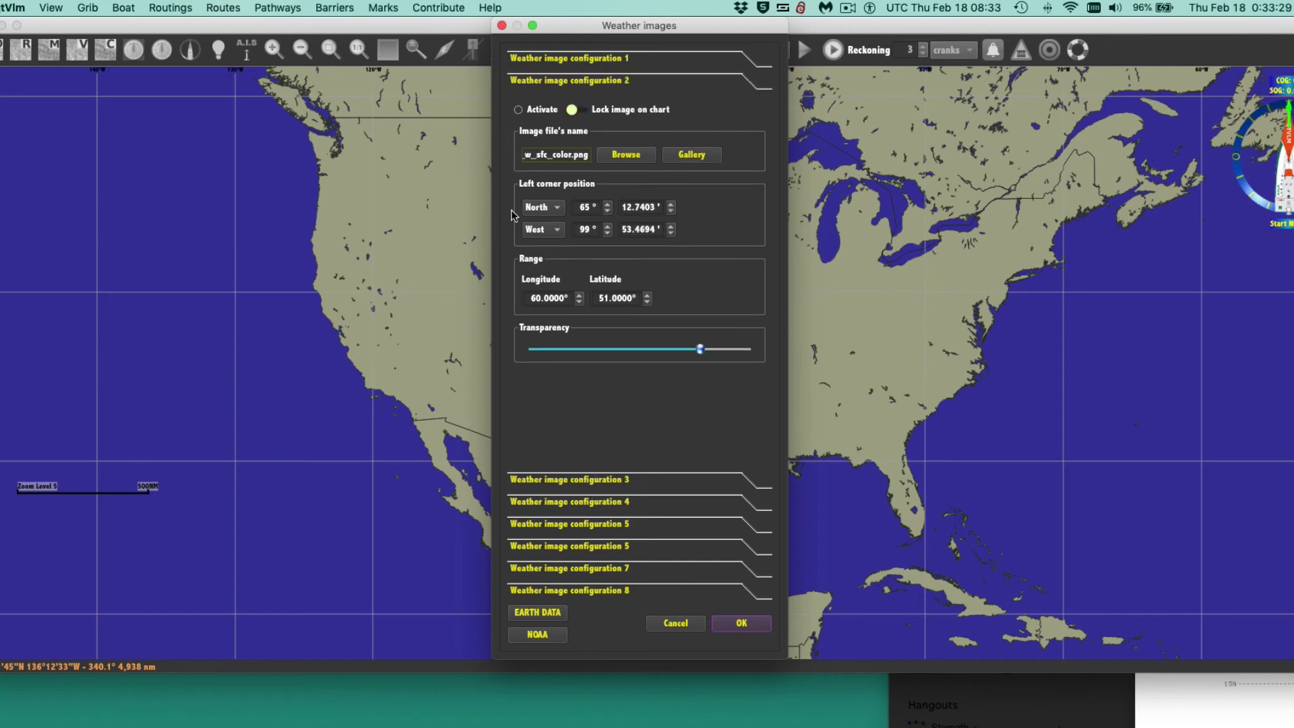
left_click(578, 116)
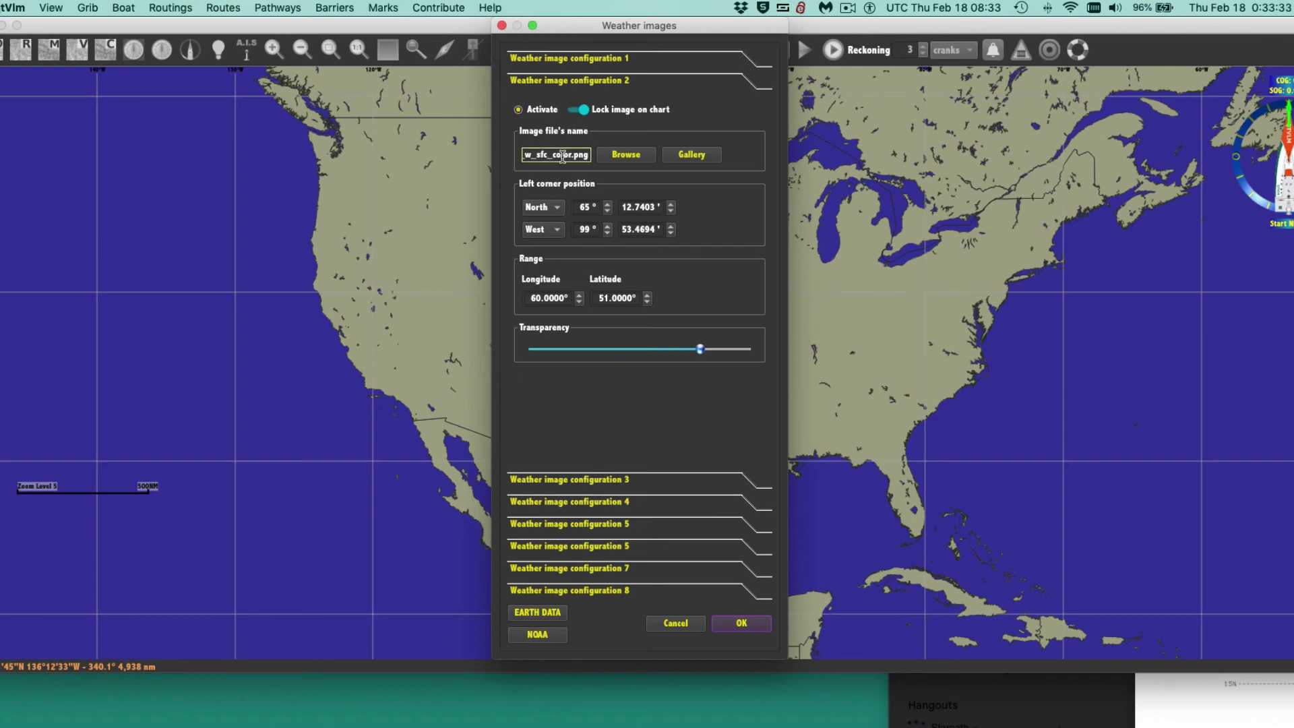
left_click(744, 623)
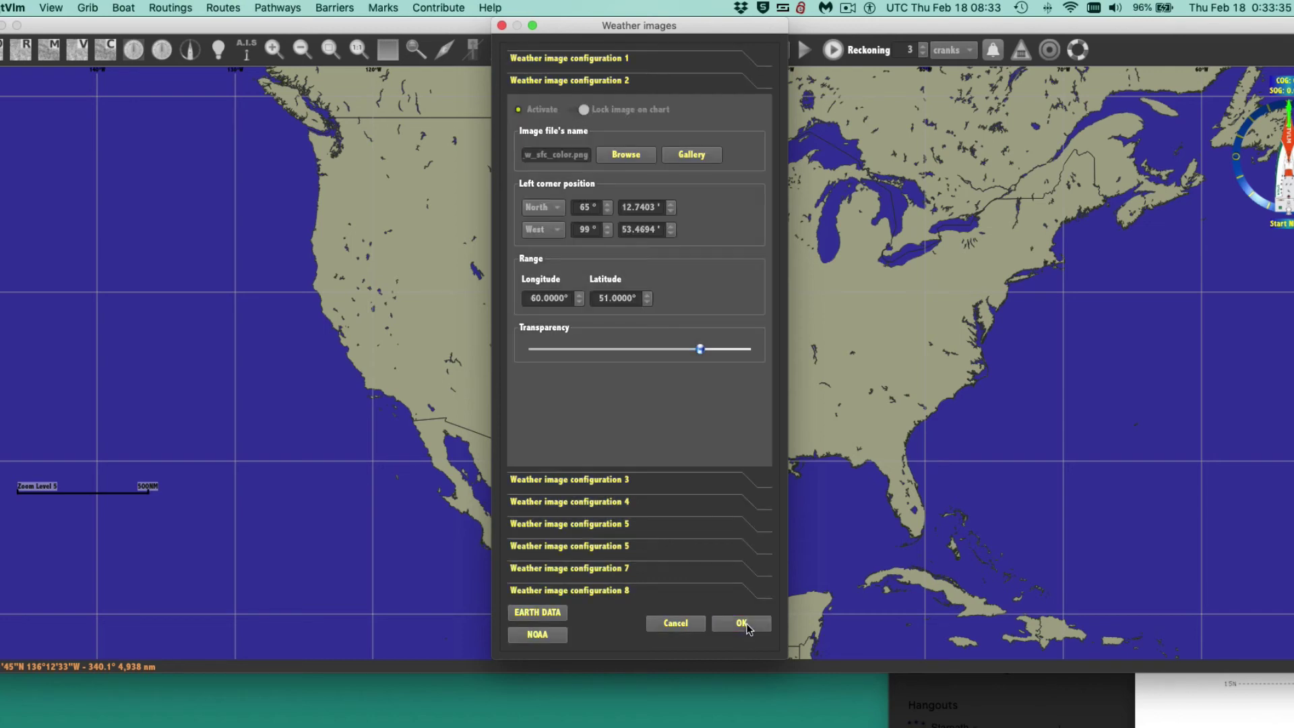
Outline the western Atlantic as the GRIB download area.
scroll(912, 426, "down", 1)
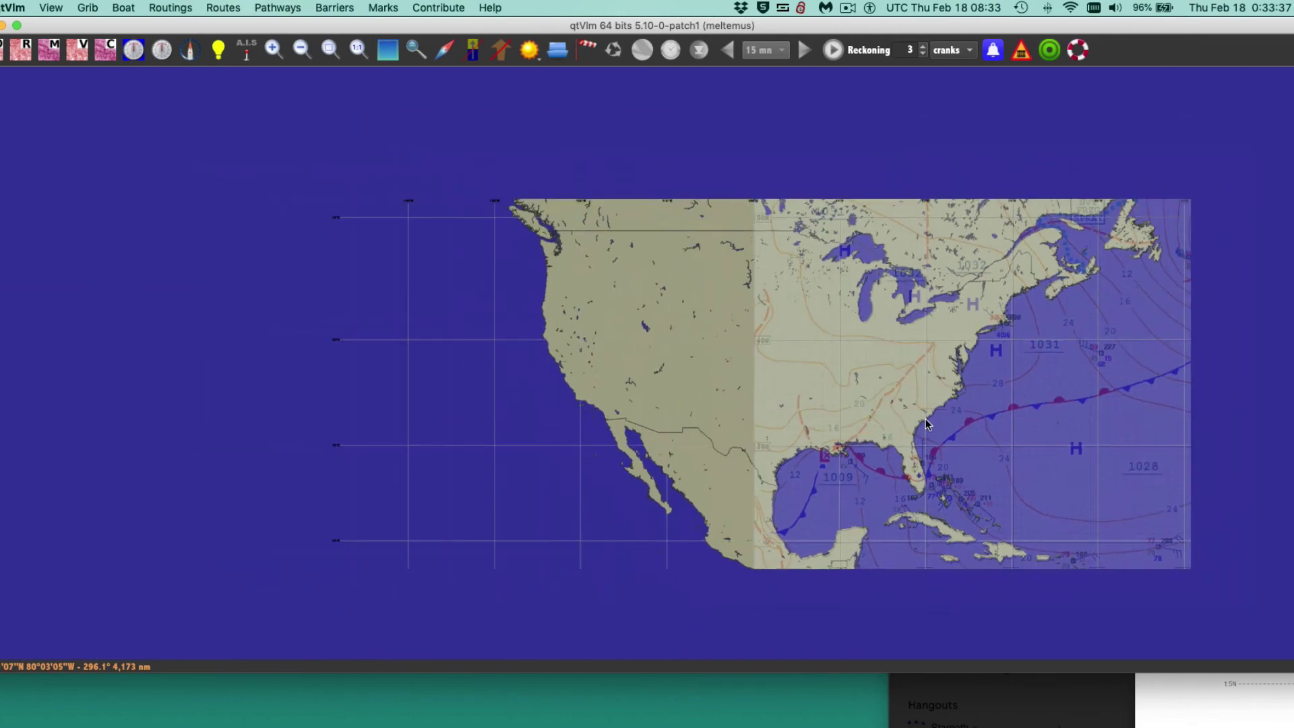
scroll(924, 418, "up", 1)
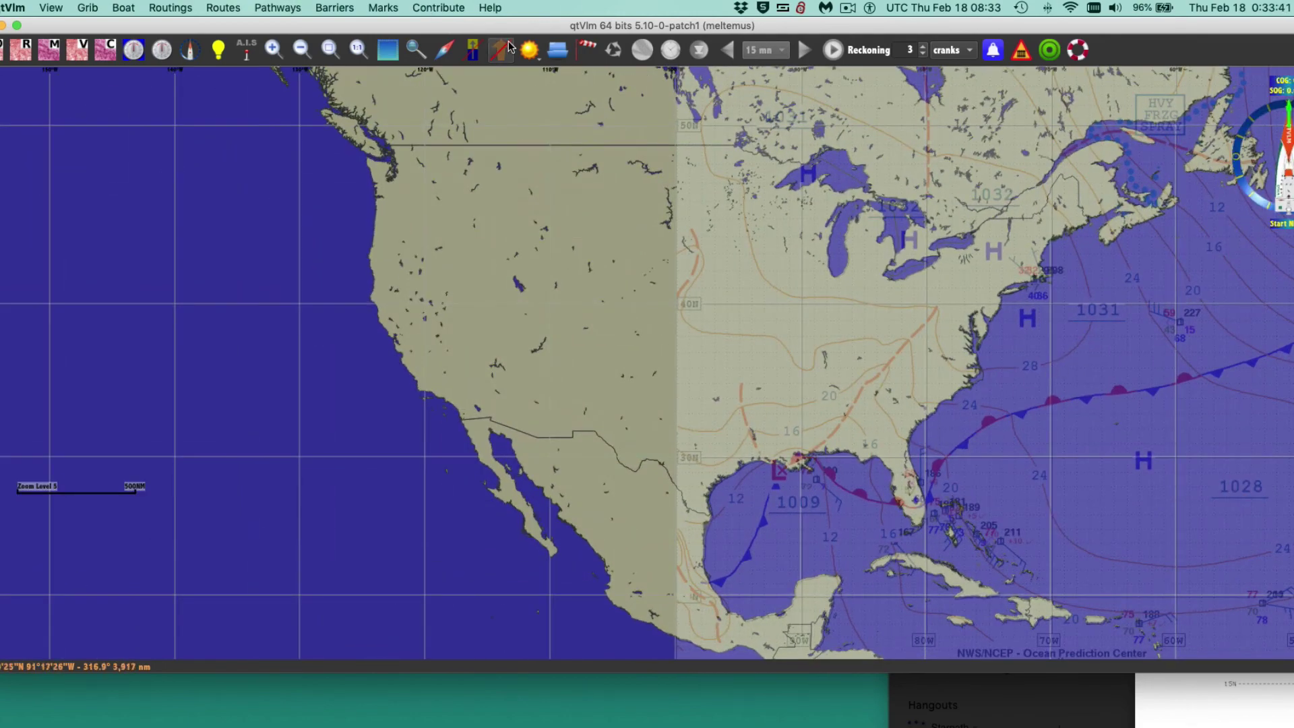
left_click(383, 54)
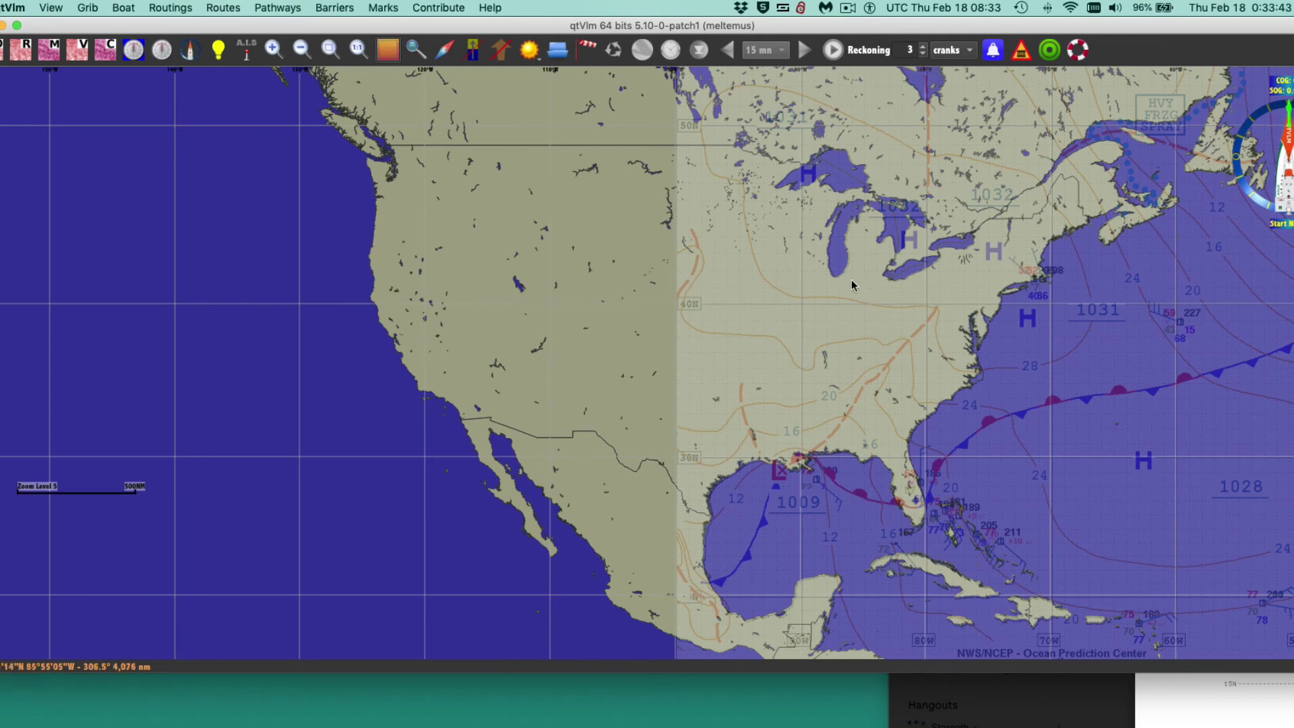
mouse_move(851, 286)
left_mouse_down()
mouse_move(916, 505)
mouse_move(1259, 608)
left_mouse_up()
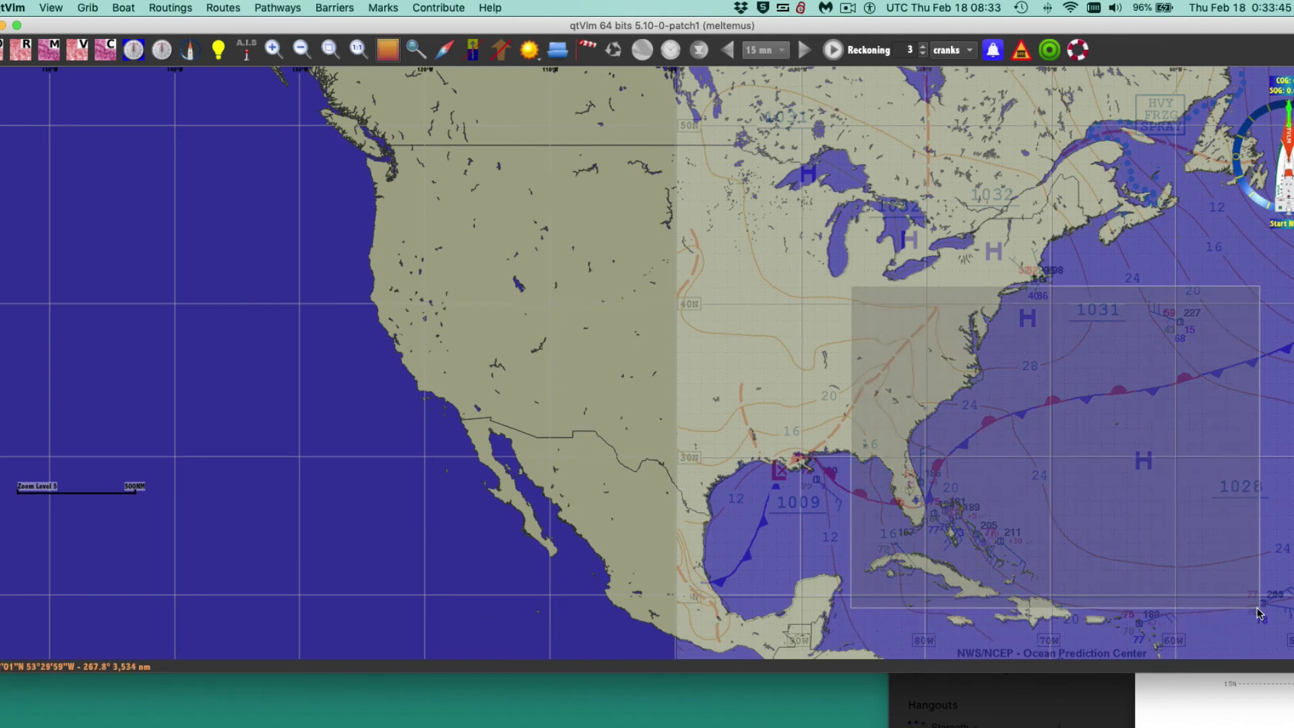
Download a GFS GRIB including mean sea level pressure and display it.
left_click(531, 51)
left_click(304, 226)
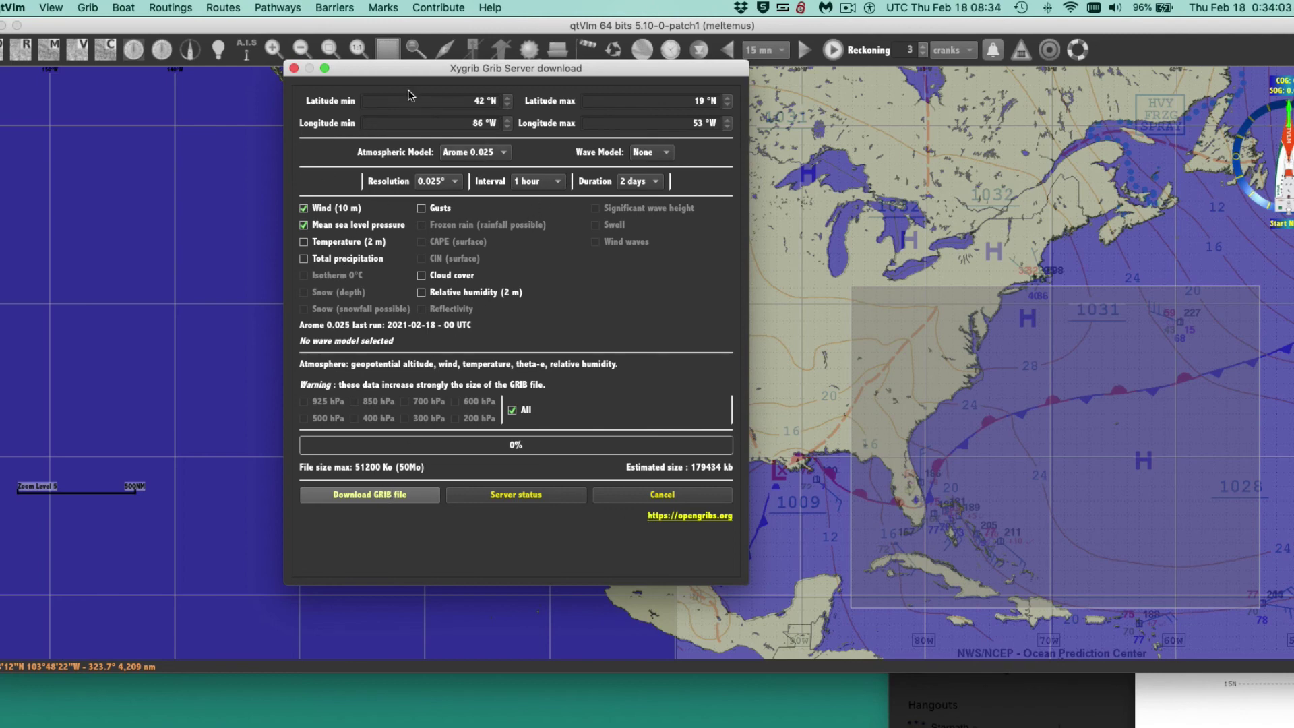
left_click(468, 154)
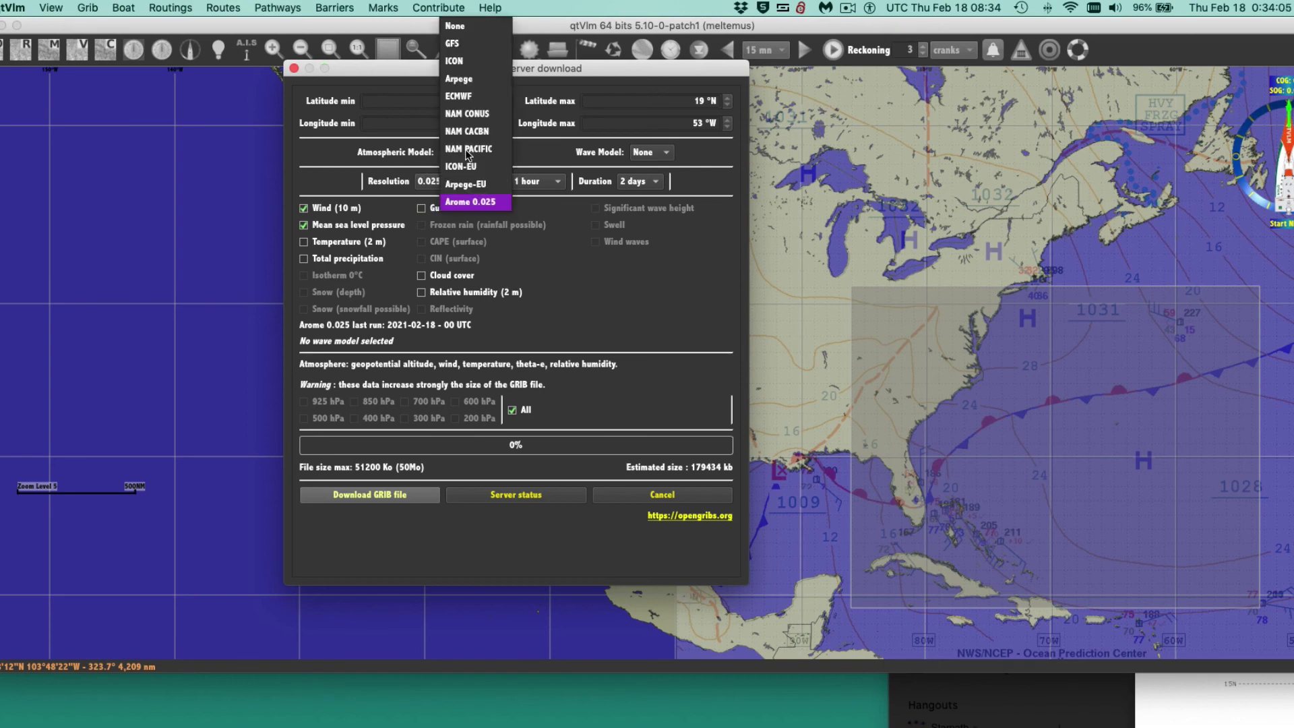
left_click(456, 46)
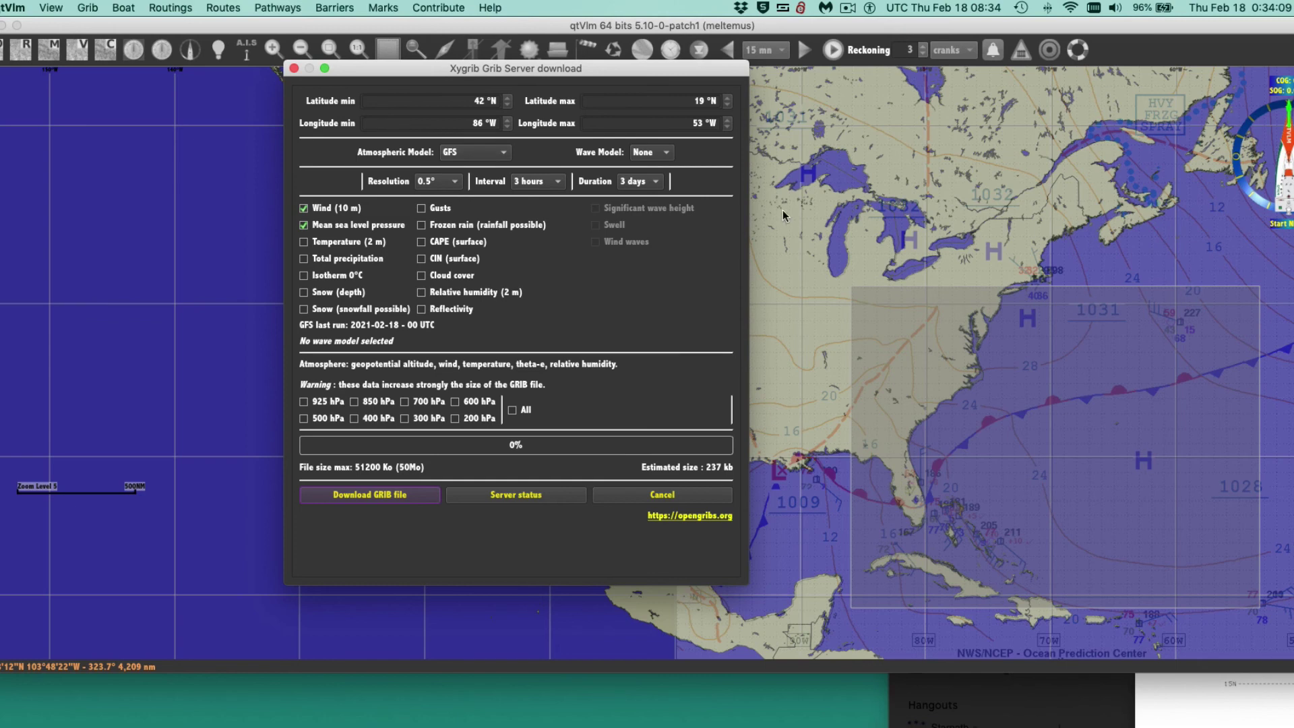
left_click(379, 496)
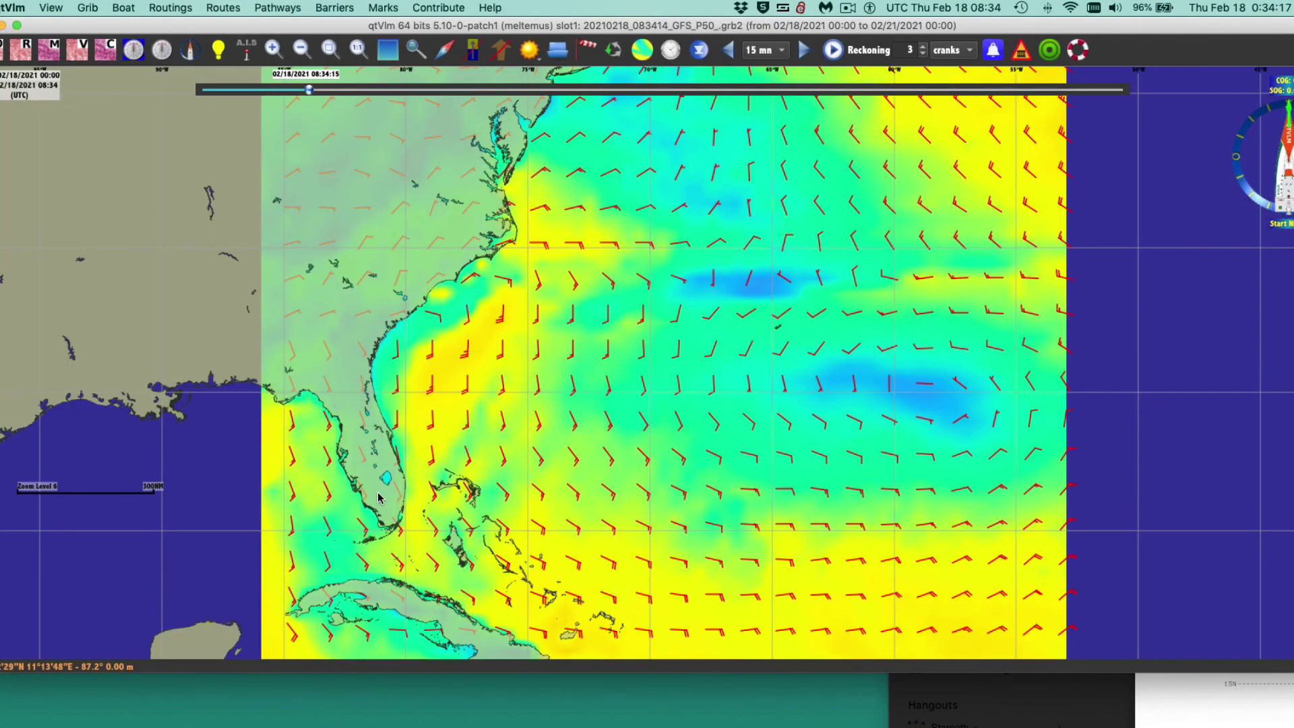
scroll(485, 438, "down", 2)
scroll(544, 375, "up", 3)
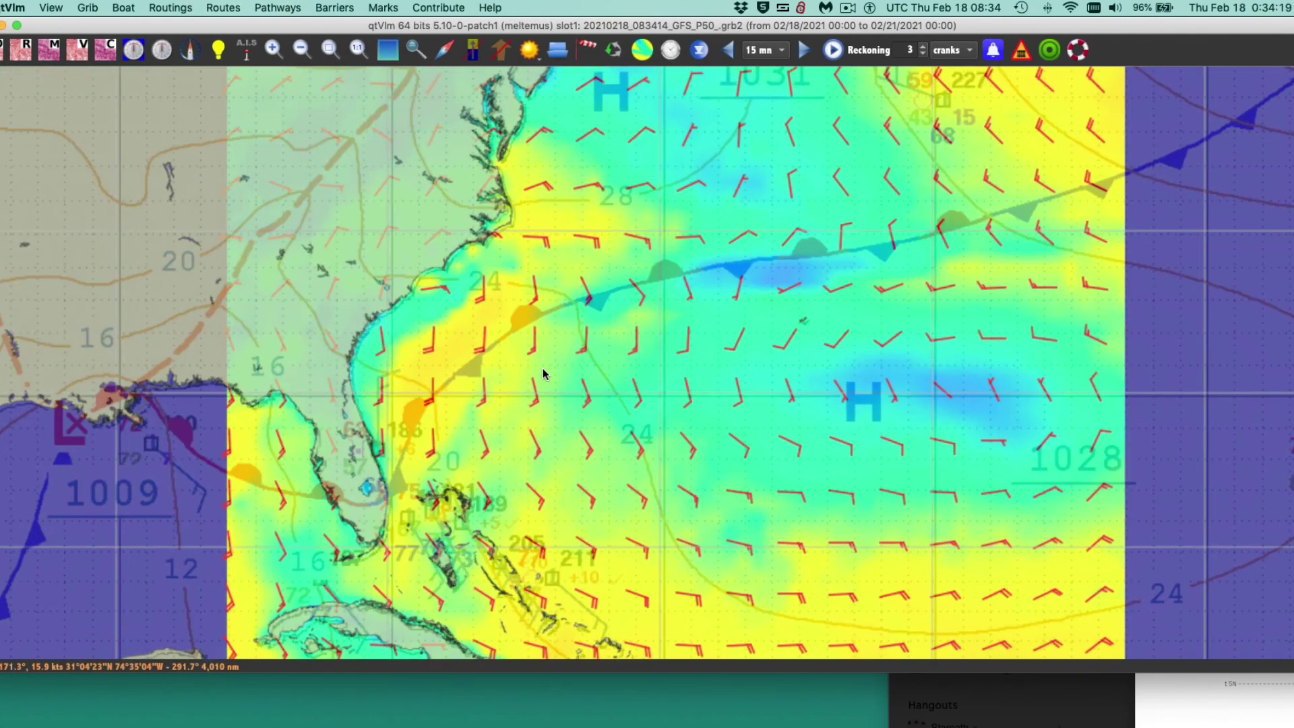
scroll(545, 378, "down", 3)
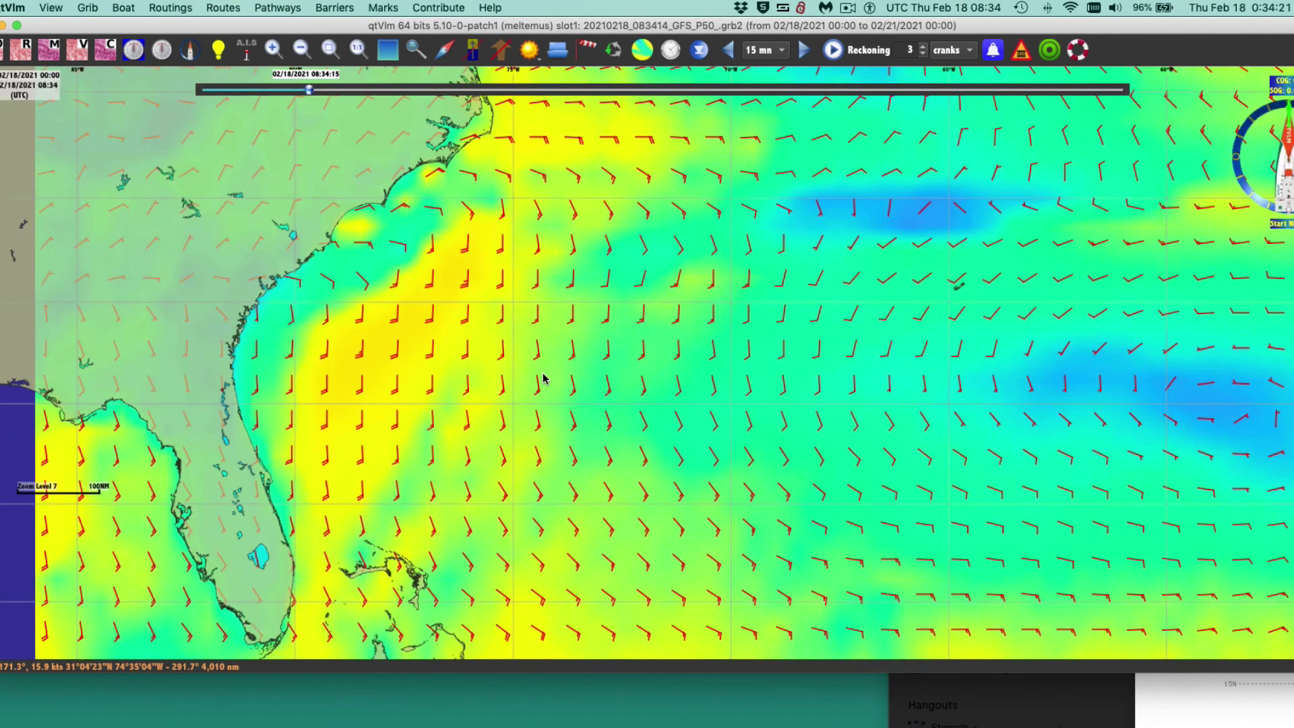
scroll(545, 379, "down", 1)
scroll(545, 378, "up", 2)
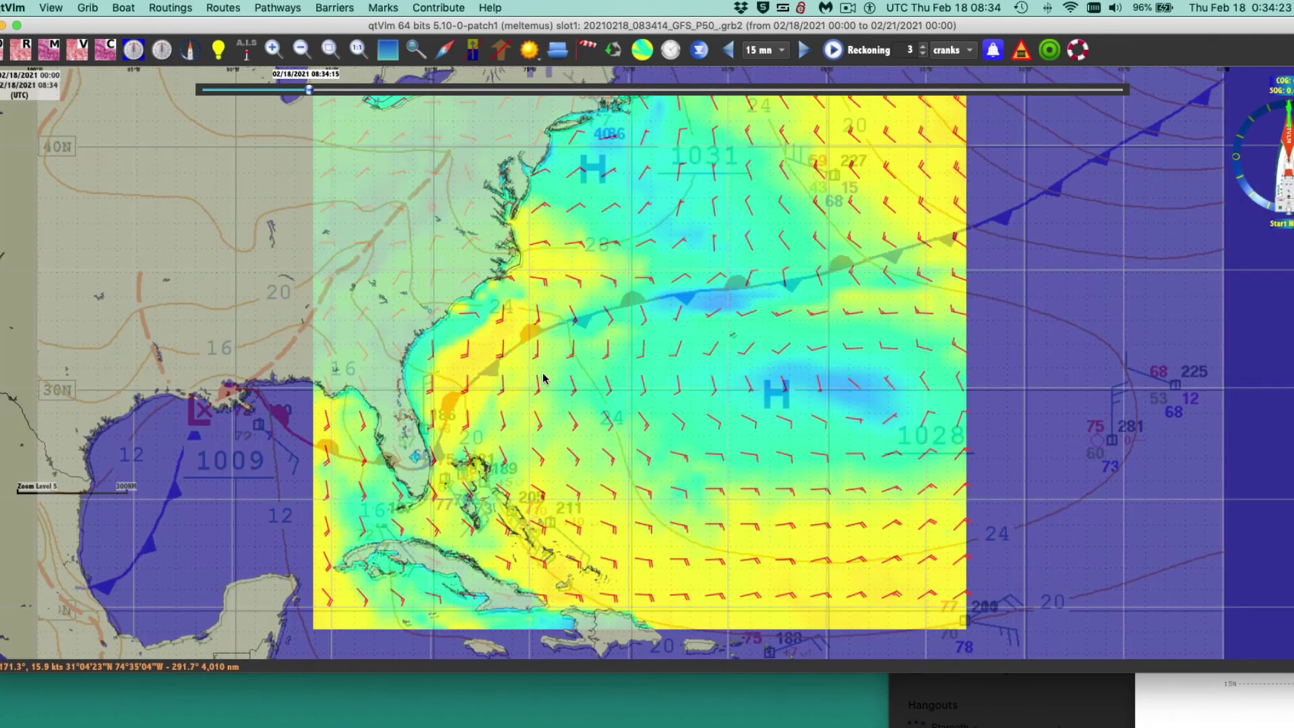
scroll(544, 378, "down", 1)
scroll(544, 379, "down", 1)
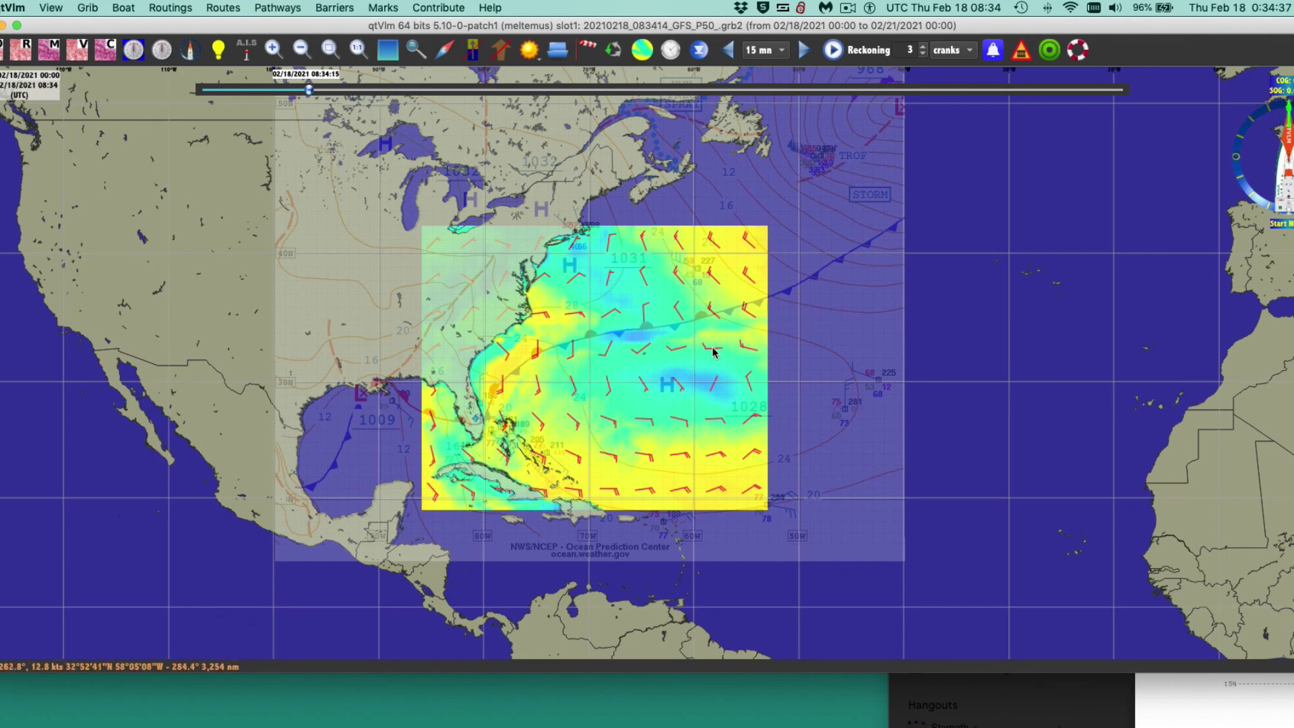
scroll(600, 358, "up", 2)
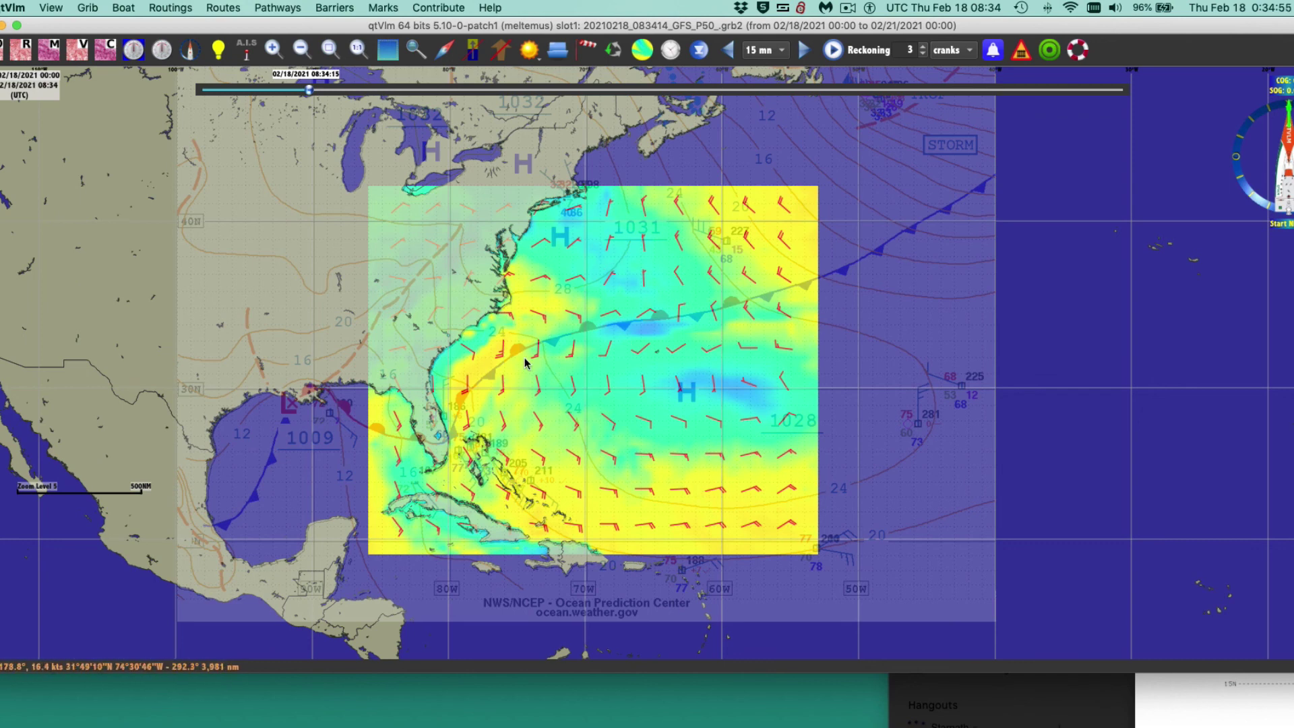
left_click_drag(321, 24, 373, 39)
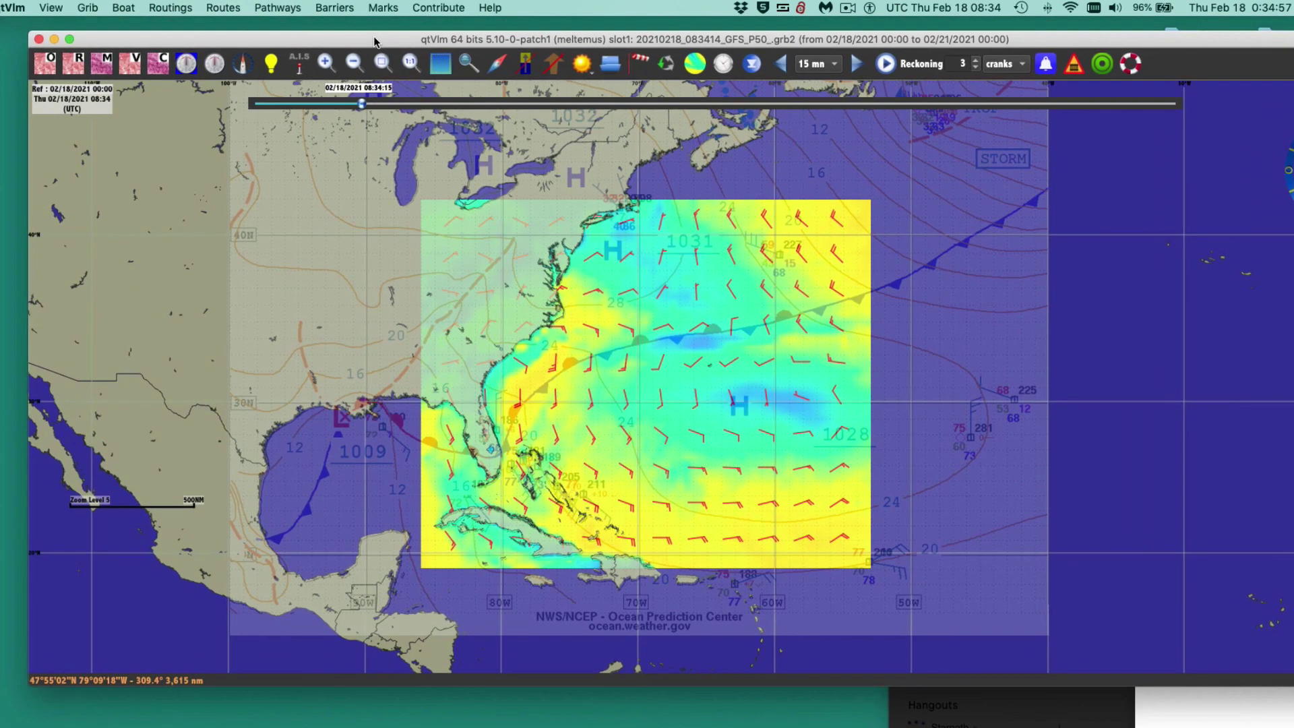